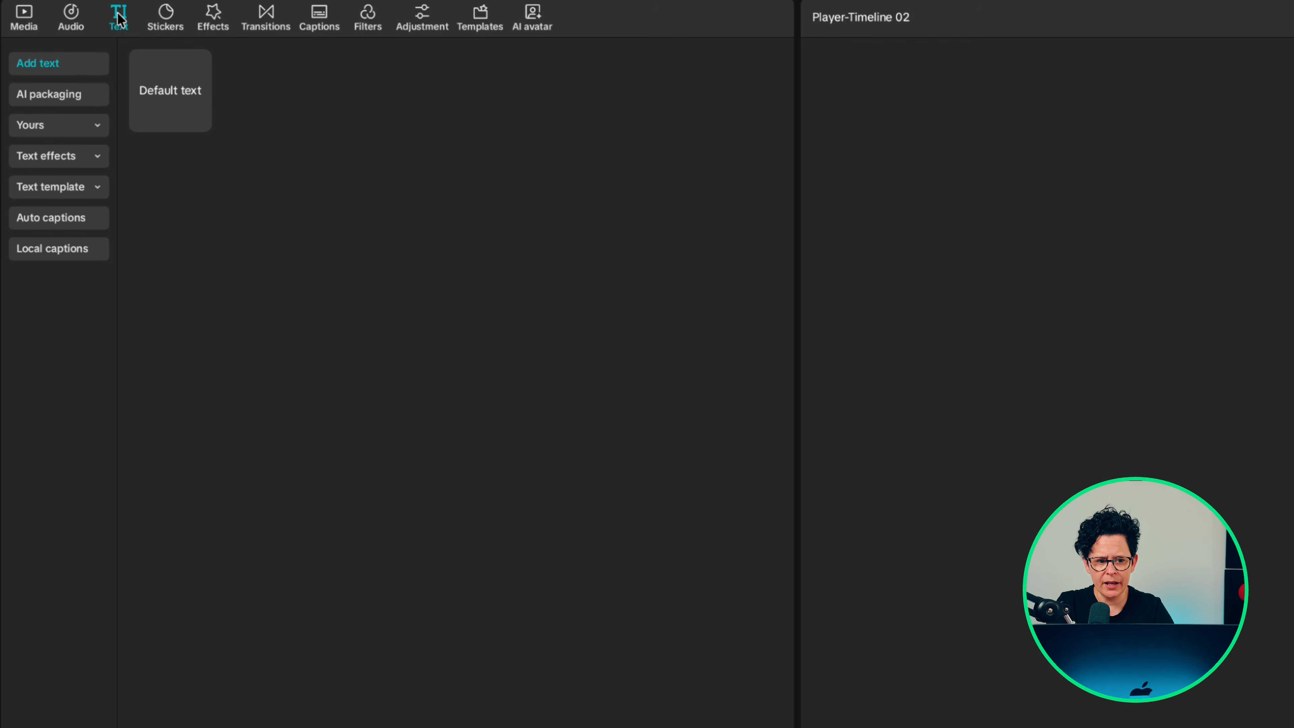
Place the black library clip on the timeline and add a default text clip above it, extended to the same length
{"action": "left_click", "coordinate": [24, 16]}
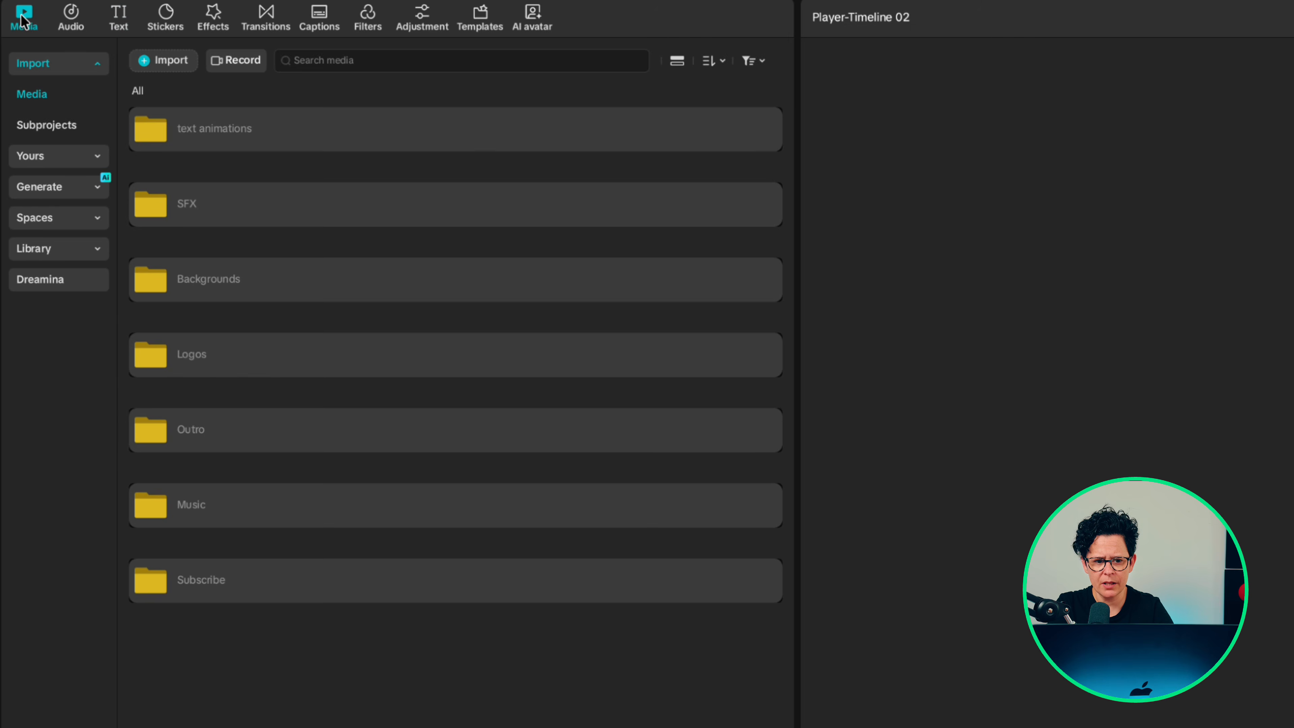
{"action": "left_click", "coordinate": [50, 250]}
{"action": "left_click_drag", "start_coordinate": [558, 176], "coordinate": [104, 635]}
{"action": "left_click_drag", "start_coordinate": [100, 49], "coordinate": [101, 617]}
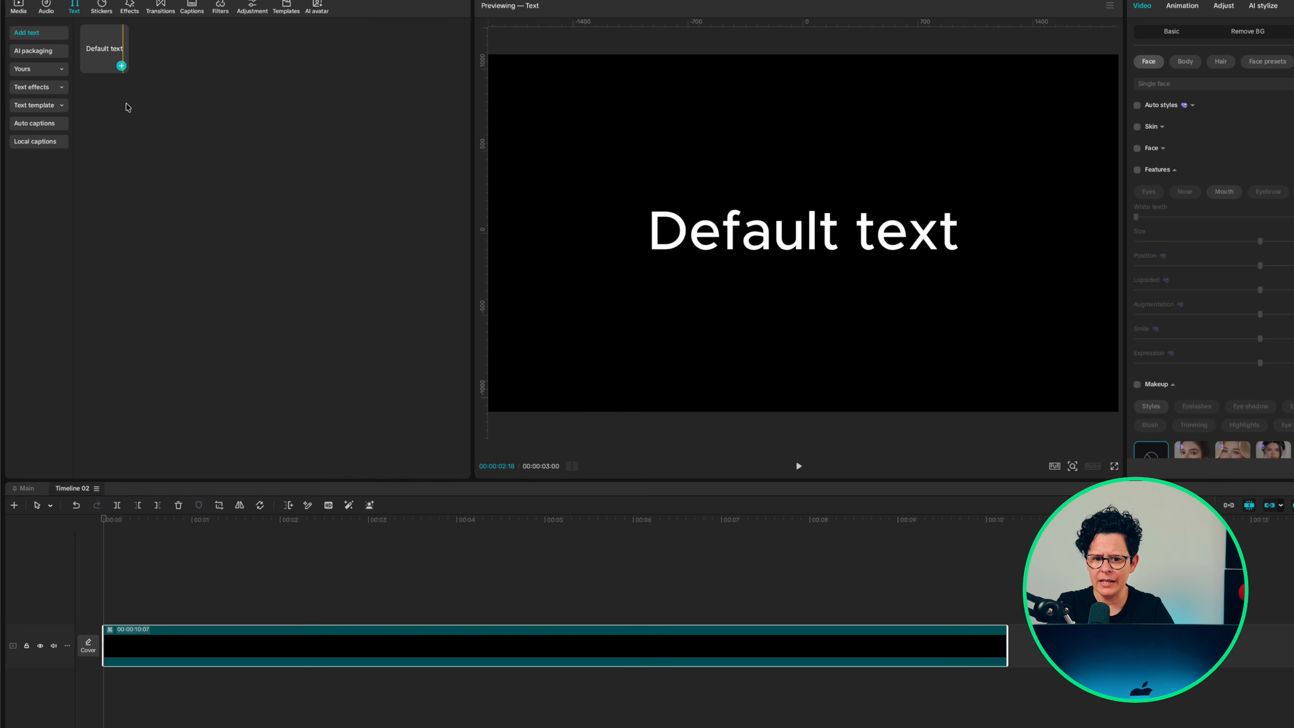
{"action": "left_click_drag", "start_coordinate": [364, 619], "coordinate": [1005, 619]}
Change the title text to "CapCut Text Animations" and set its font to ZY Modern
{"action": "left_click_drag", "start_coordinate": [1171, 57], "coordinate": [1132, 57]}
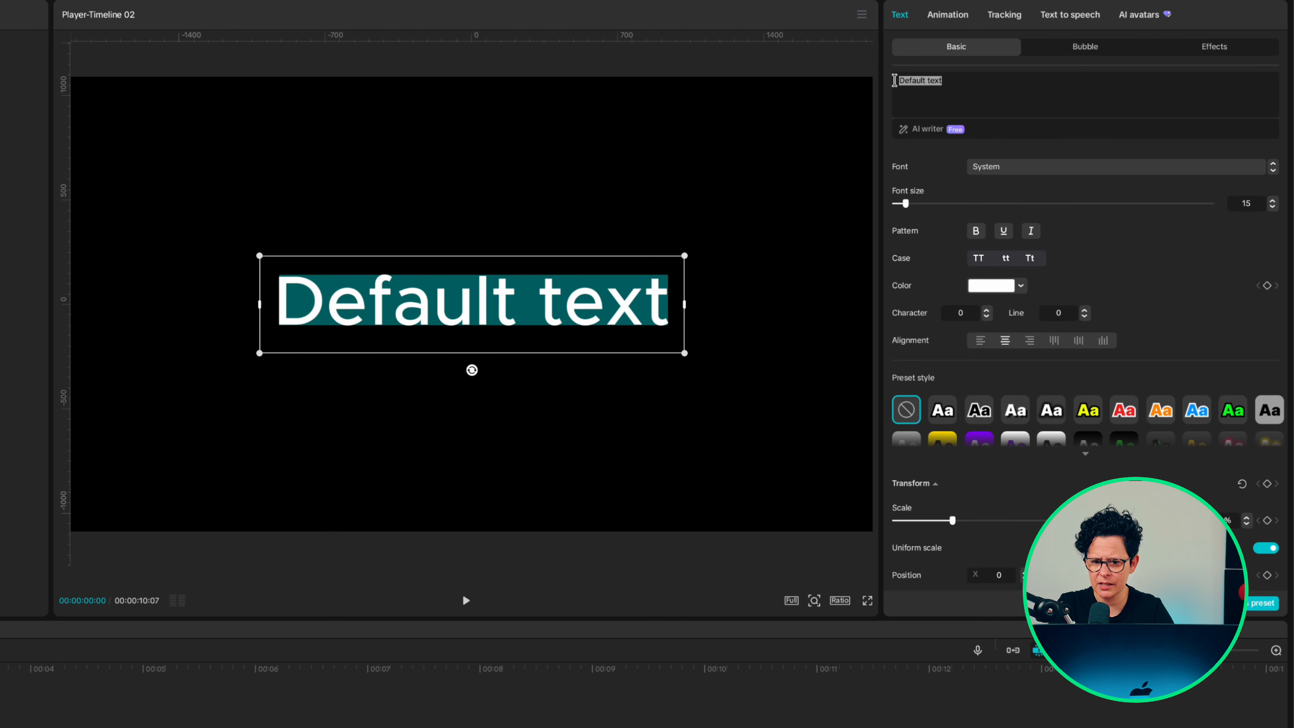
{"action": "type", "text": "Cap"}
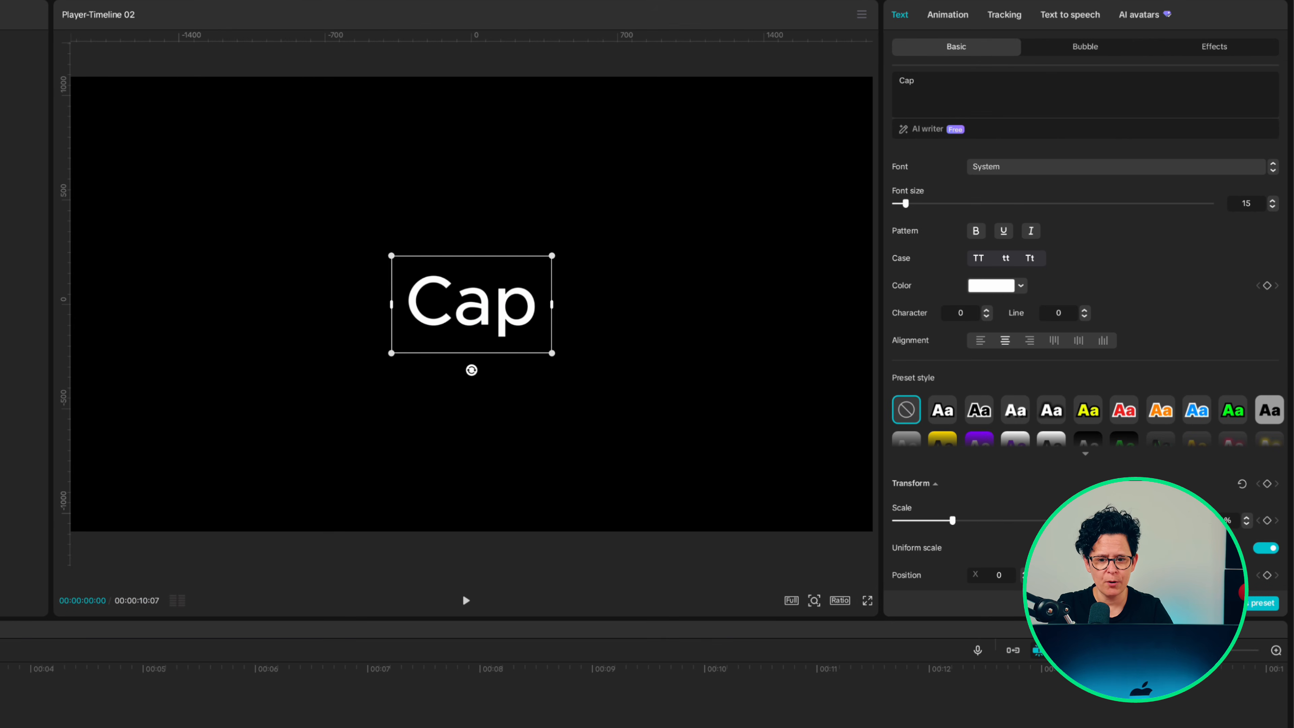
{"action": "type", "text": "Cut Text Animations"}
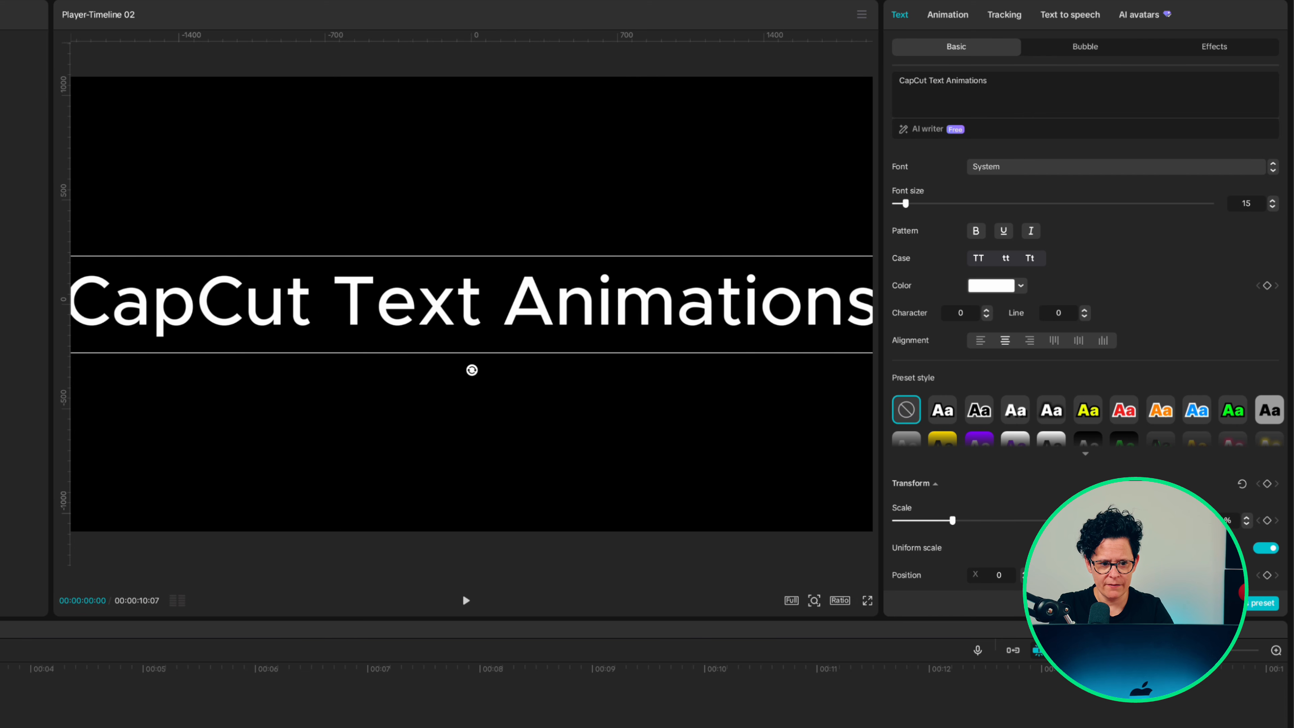
{"action": "left_click", "coordinate": [998, 171]}
{"action": "type", "text": "zy modern"}
{"action": "left_click", "coordinate": [1005, 270]}
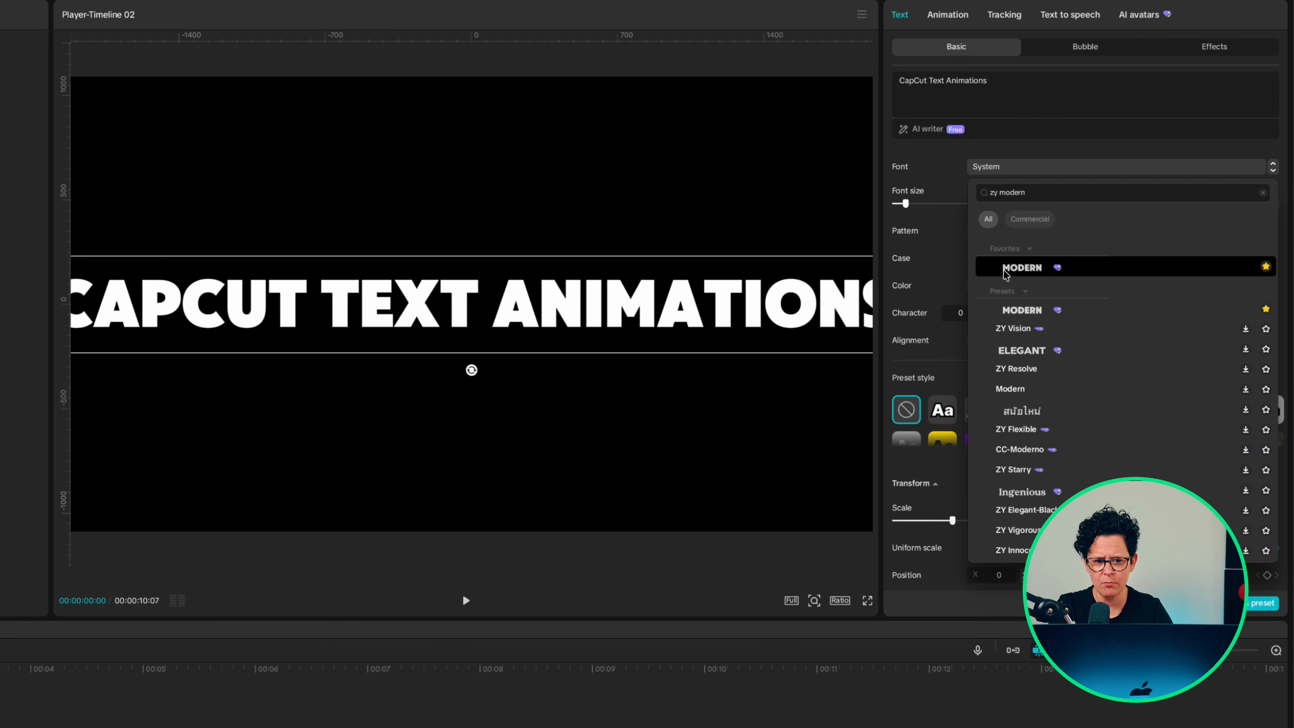
Set the title's text colour to bright yellow, hex FFD900
{"action": "left_click", "coordinate": [998, 289]}
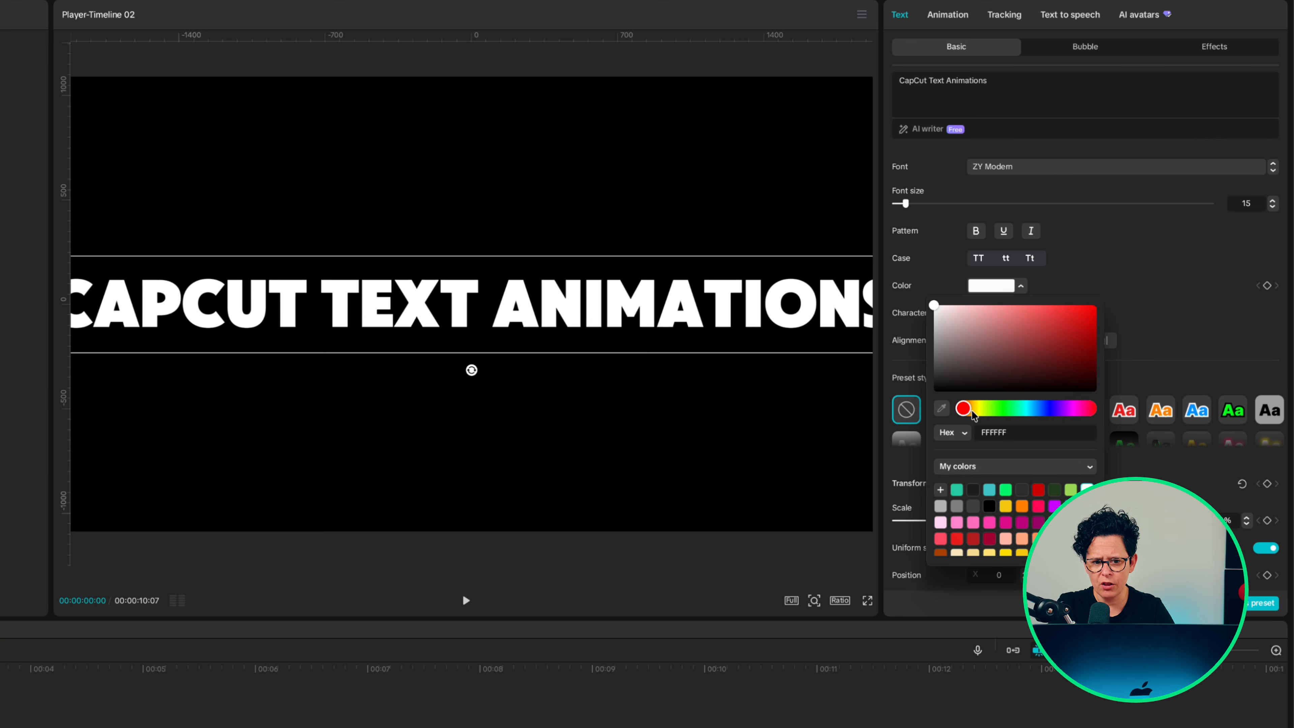
{"action": "left_click_drag", "start_coordinate": [972, 411], "coordinate": [981, 408]}
{"action": "left_click_drag", "start_coordinate": [1090, 312], "coordinate": [1110, 309]}
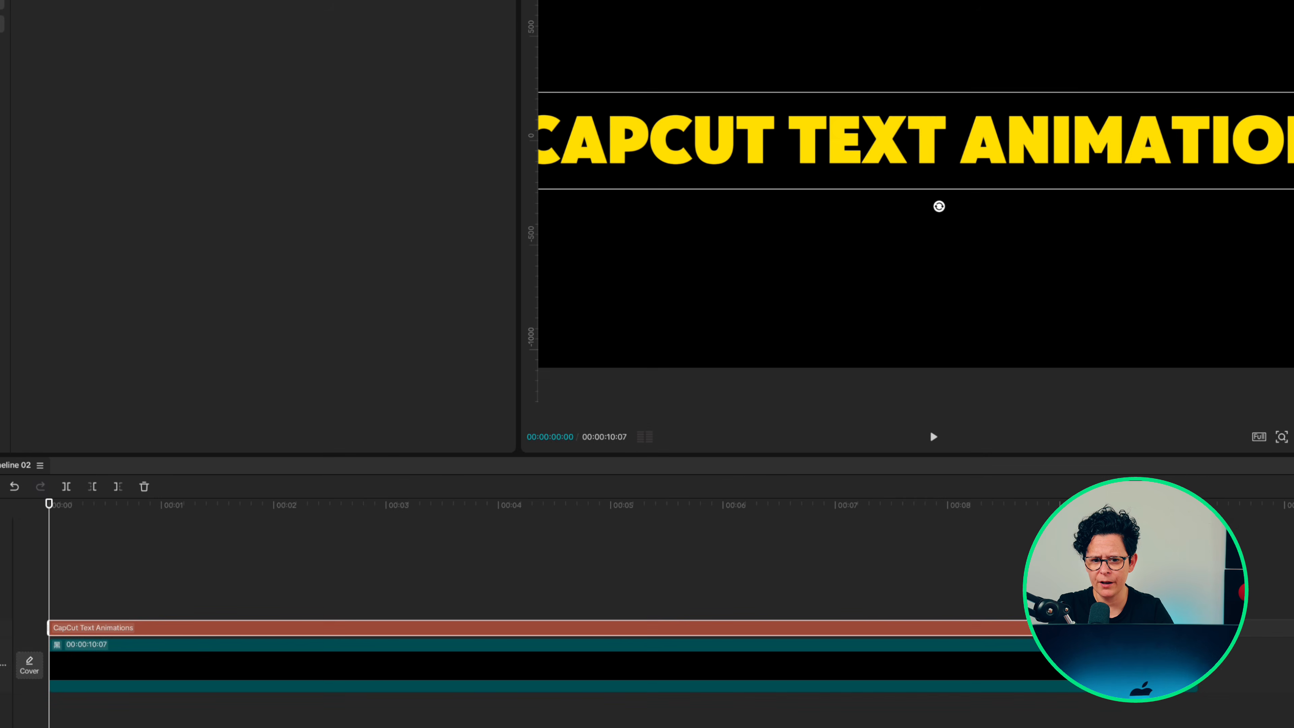
Duplicate the yellow title clip onto the track above it and fill the copy with black
{"action": "left_click_drag", "start_coordinate": [96, 623], "coordinate": [97, 613]}
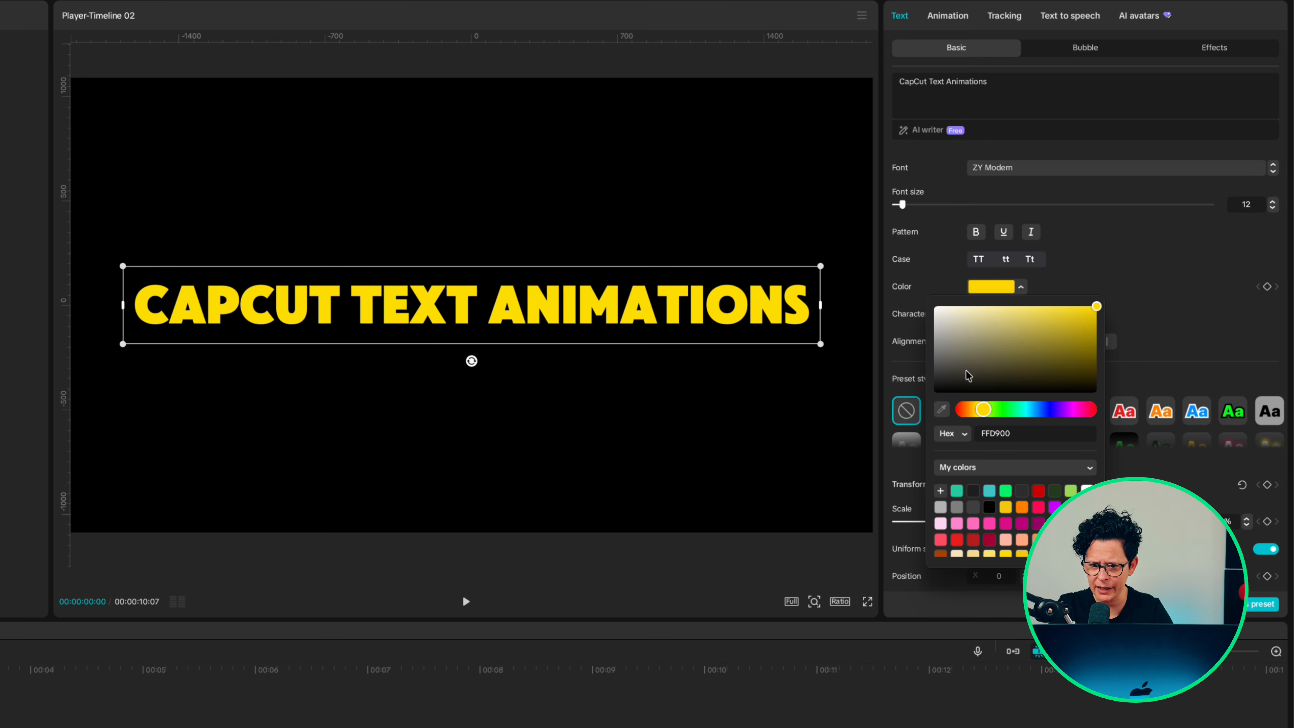
{"action": "left_click_drag", "start_coordinate": [968, 373], "coordinate": [934, 391]}
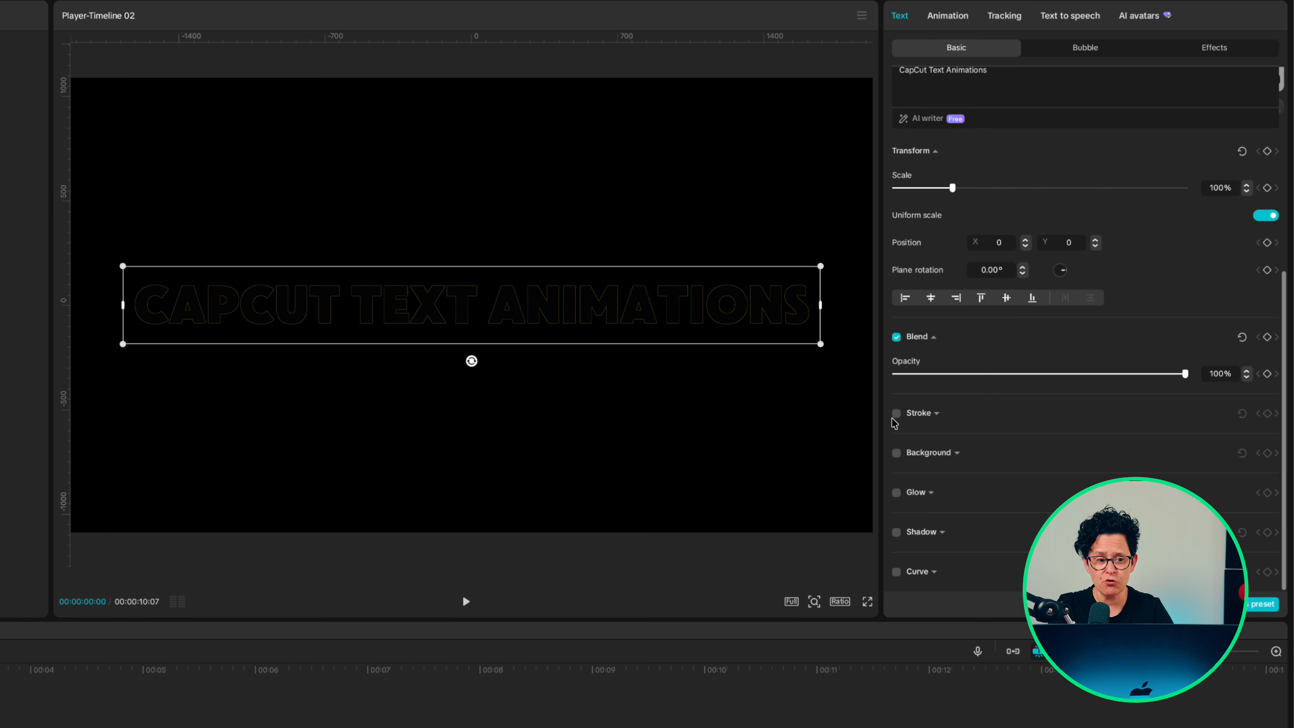
Add a thin white stroke around the letters of the black title copy
{"action": "left_click", "coordinate": [896, 414]}
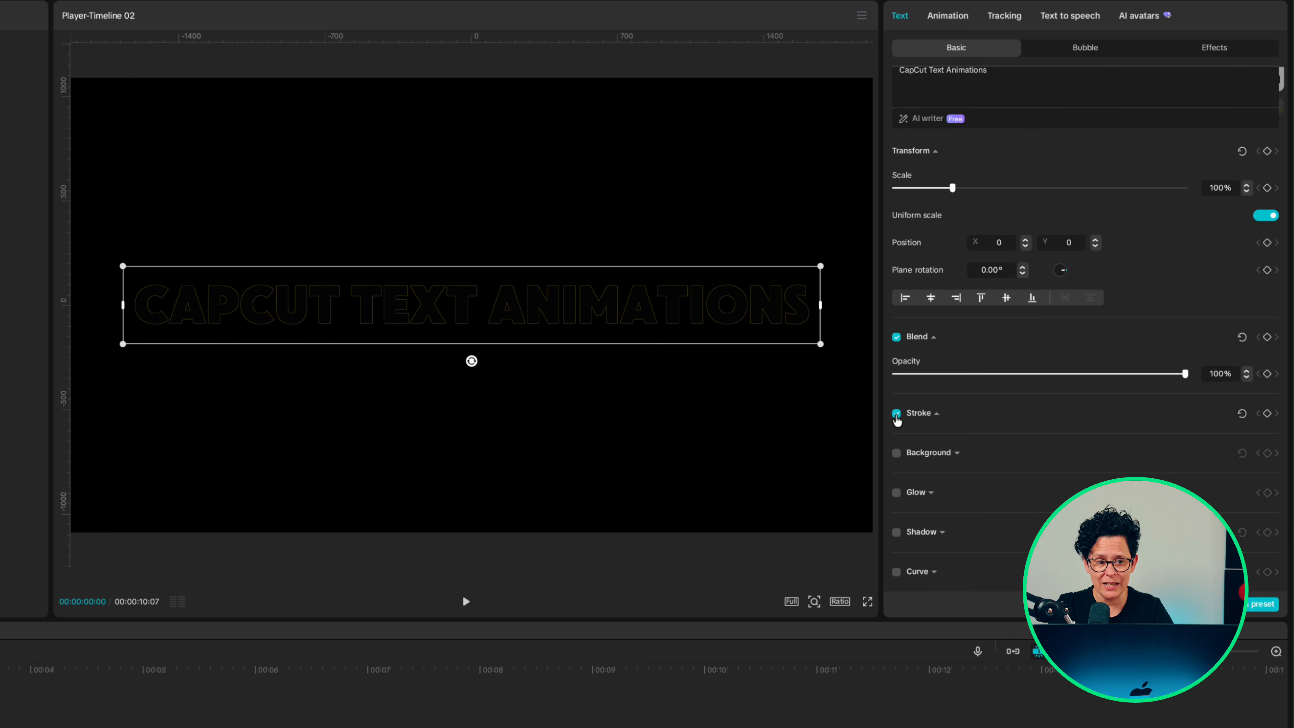
{"action": "scroll", "coordinate": [967, 393], "scroll_direction": "down", "scroll_amount": 2}
{"action": "left_click", "coordinate": [983, 373]}
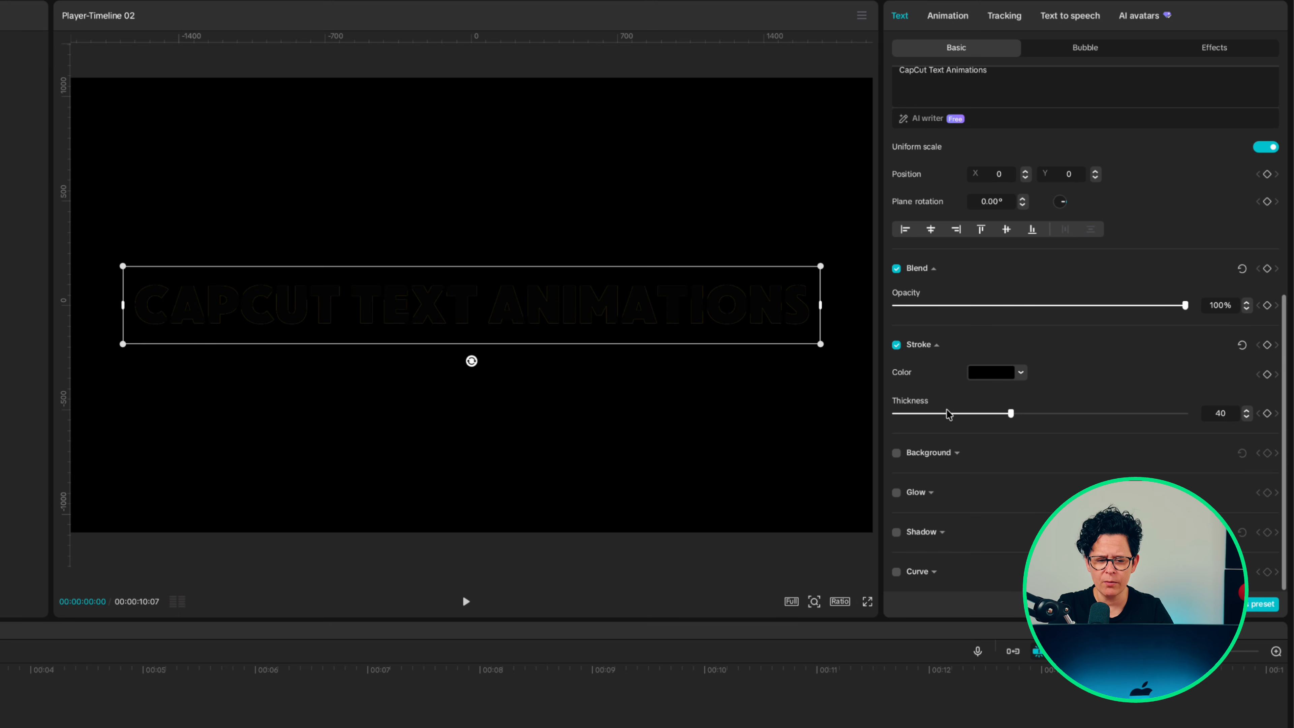
{"action": "left_click_drag", "start_coordinate": [949, 415], "coordinate": [930, 414]}
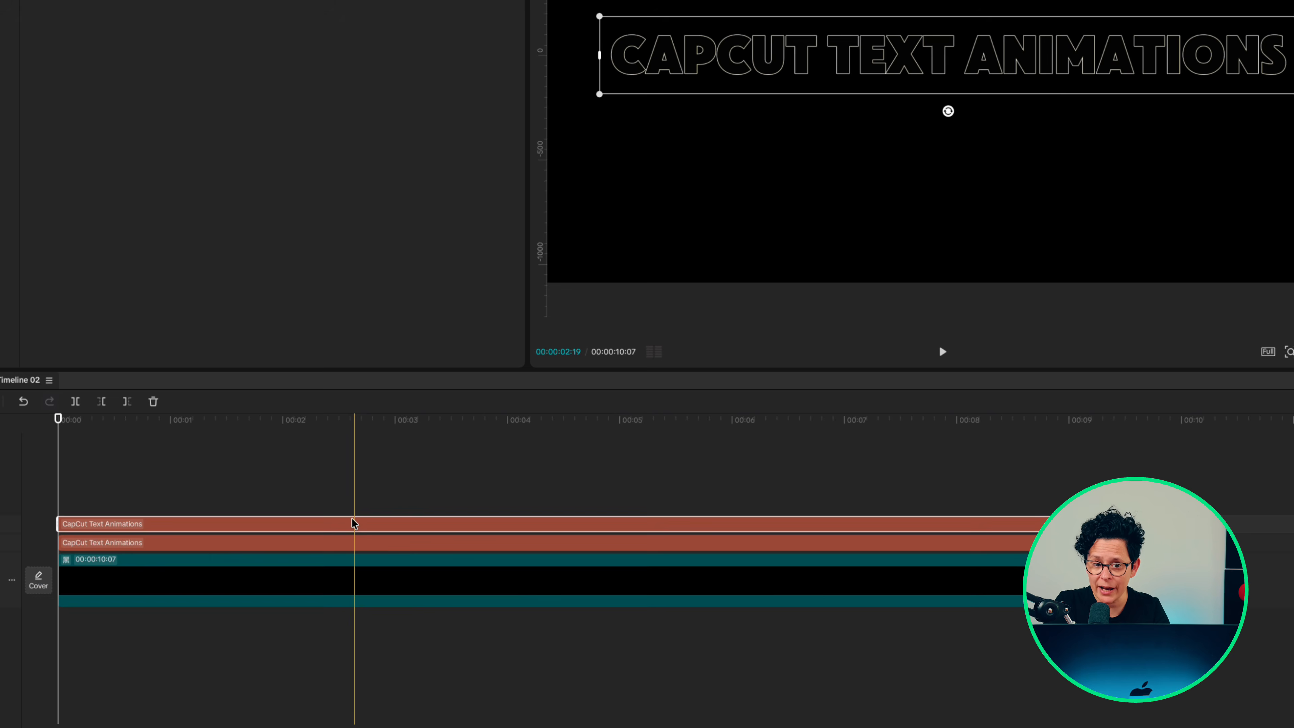
Turn the outlined title copy into a compound clip and apply a feathered Split mask to it
{"action": "right_click", "coordinate": [355, 523]}
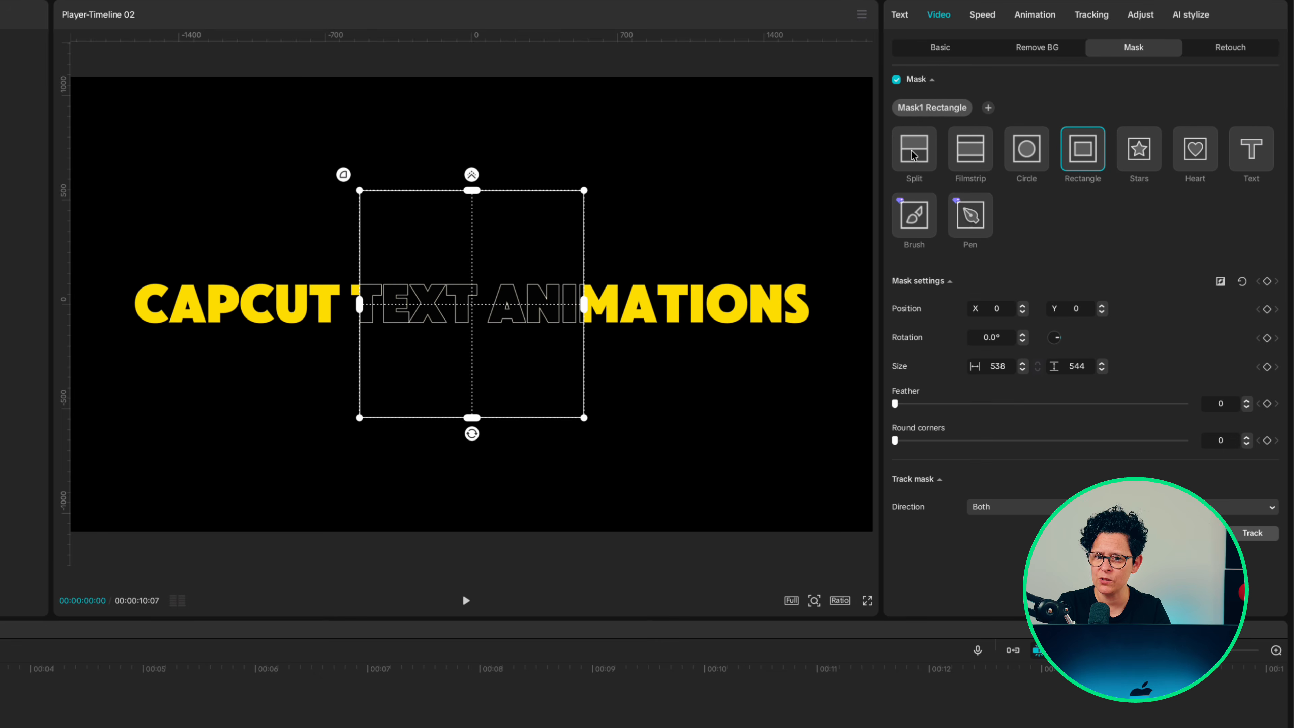
{"action": "left_click", "coordinate": [912, 153]}
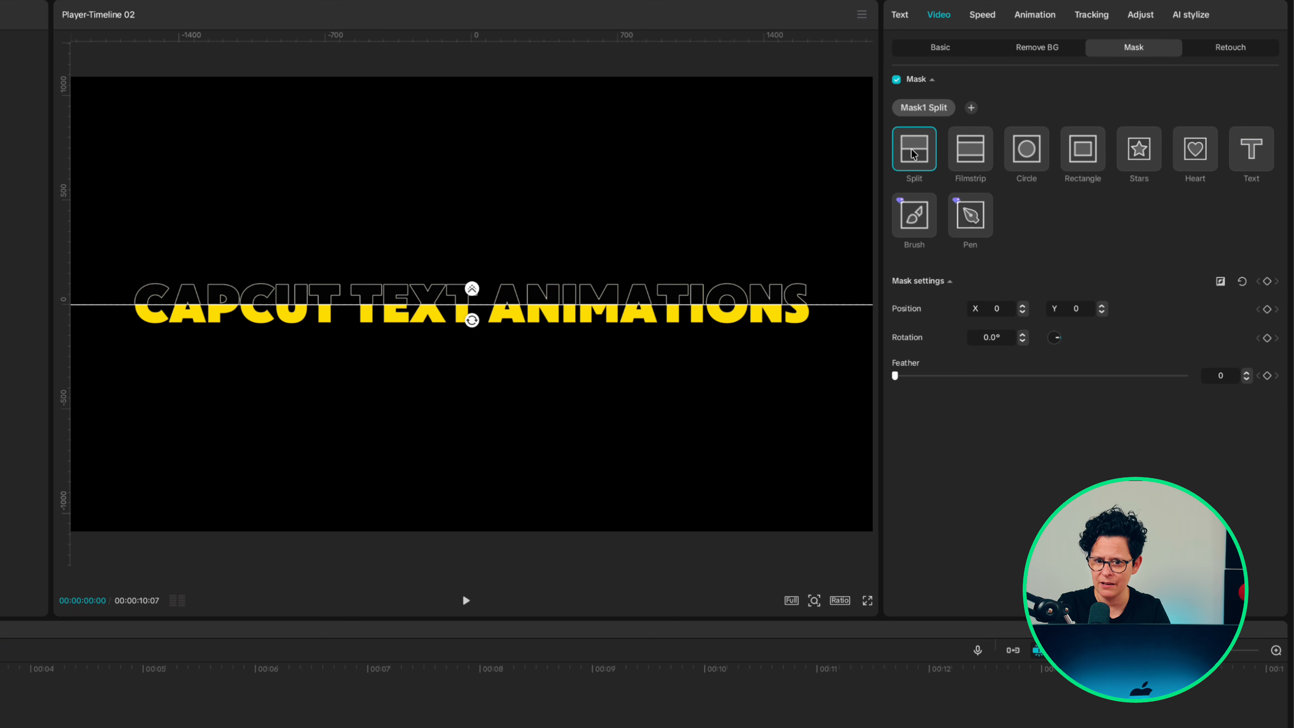
{"action": "left_click", "coordinate": [979, 376]}
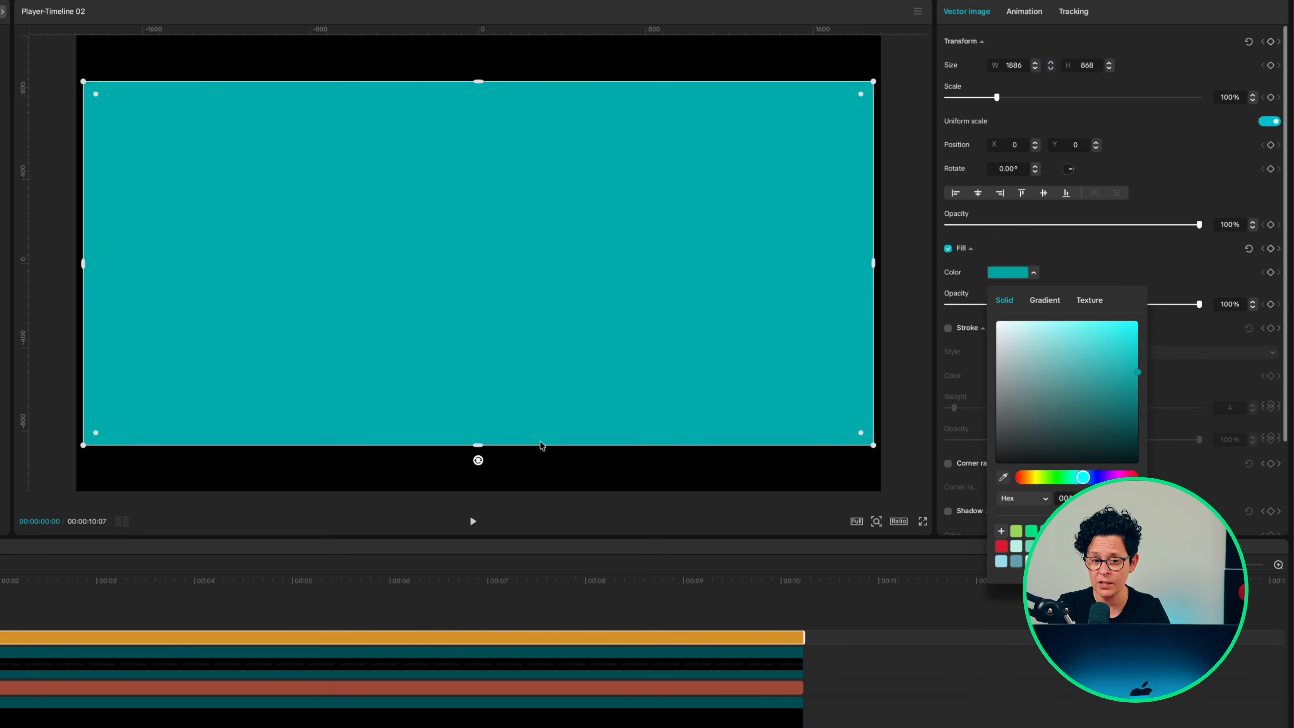
Turn the teal rectangle into a compound clip and add a Pen mask to it
{"action": "left_click", "coordinate": [540, 446]}
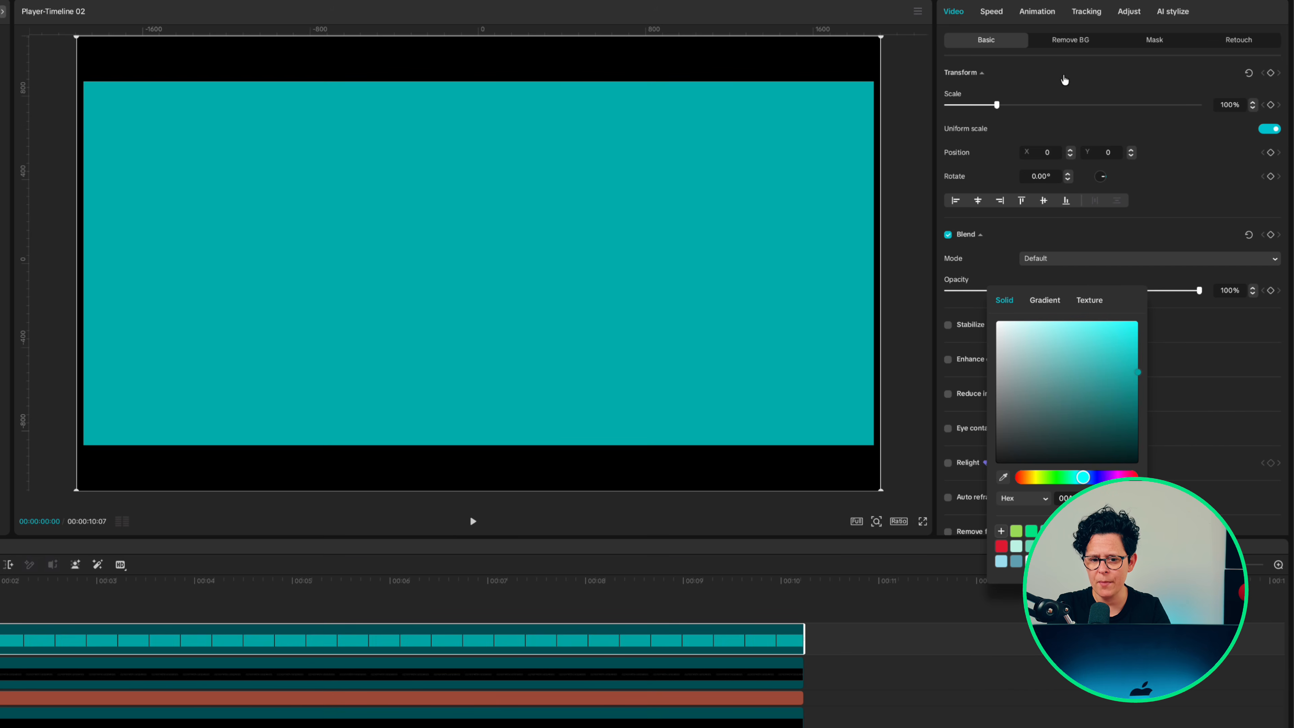
{"action": "left_click", "coordinate": [1149, 43]}
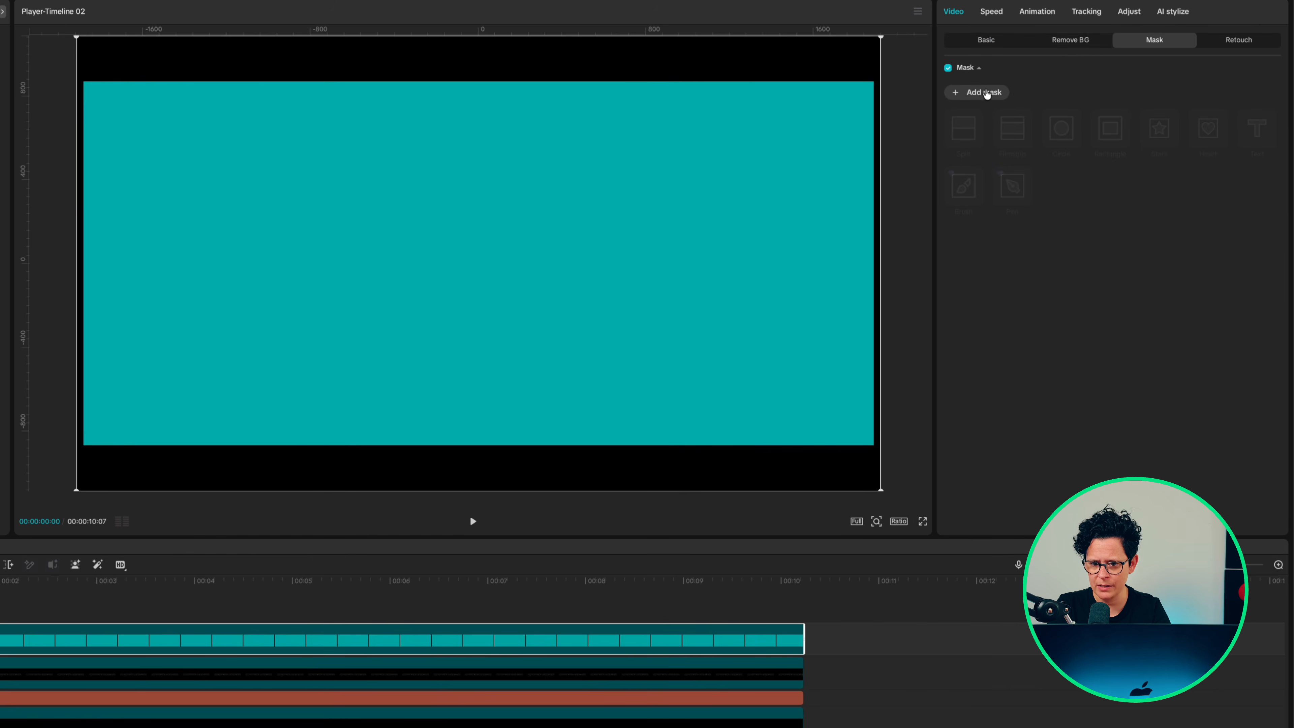
{"action": "left_click", "coordinate": [986, 93]}
{"action": "left_click", "coordinate": [1012, 186]}
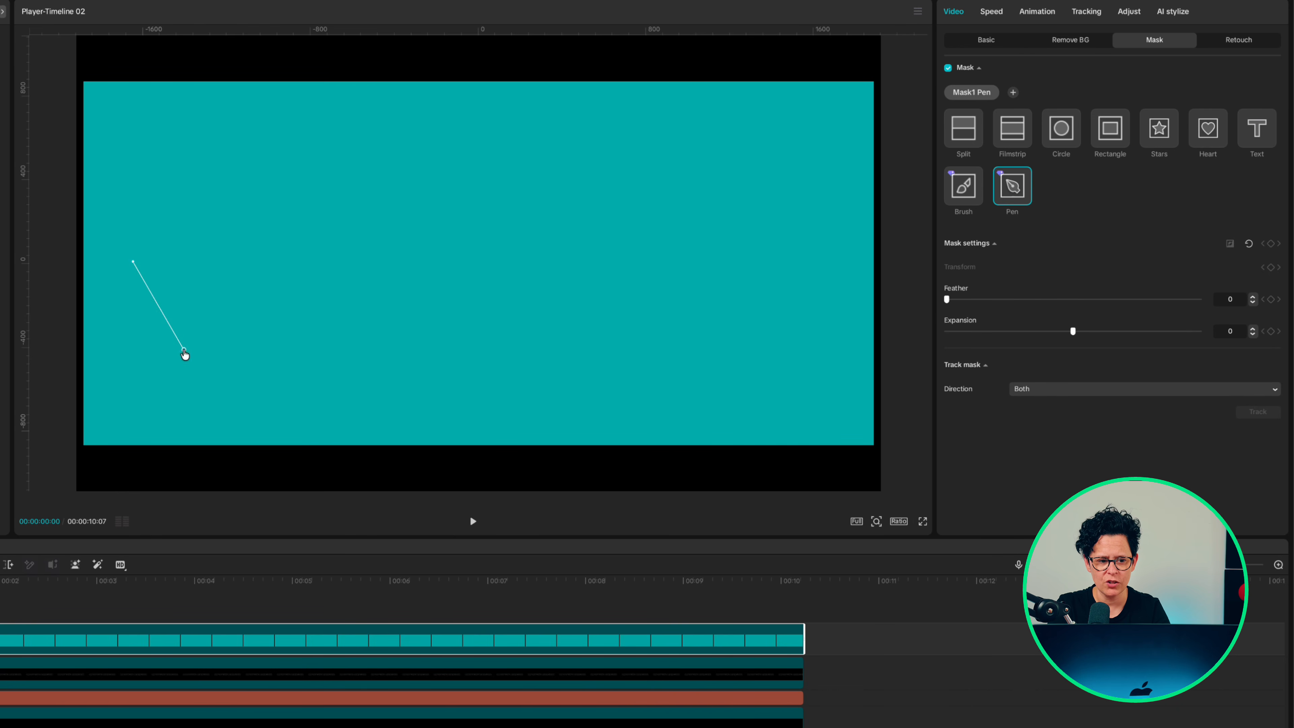
Draw a closed zigzag mask over the lower part of the teal rectangle and round its upper points into waves
{"action": "left_click", "coordinate": [402, 345]}
{"action": "left_click", "coordinate": [465, 259]}
{"action": "left_click", "coordinate": [591, 248]}
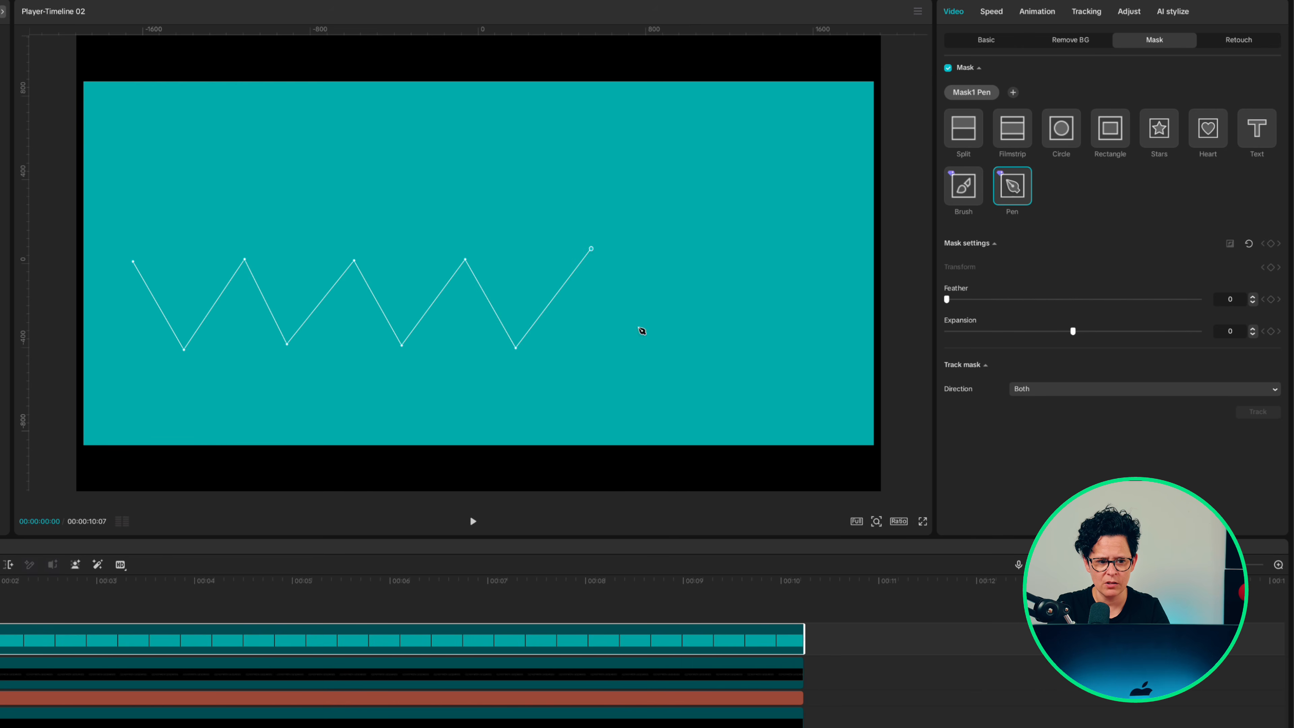
{"action": "left_click", "coordinate": [712, 250]}
{"action": "left_click", "coordinate": [816, 248]}
{"action": "left_click", "coordinate": [842, 411]}
{"action": "left_click", "coordinate": [121, 415]}
{"action": "left_click", "coordinate": [132, 262]}
{"action": "left_click_drag", "start_coordinate": [131, 264], "coordinate": [866, 249]}
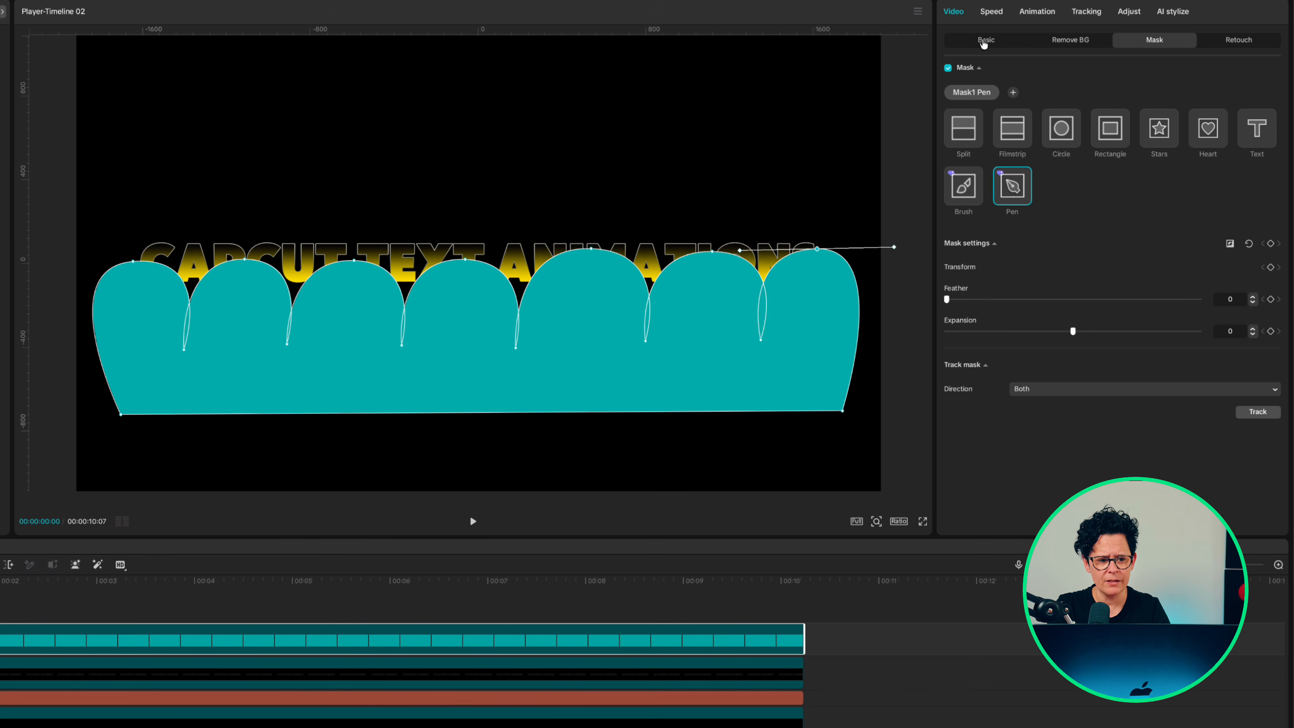
Set the blend mode of the teal wave clip to Darken
{"action": "left_click", "coordinate": [986, 40]}
{"action": "left_click", "coordinate": [1058, 259]}
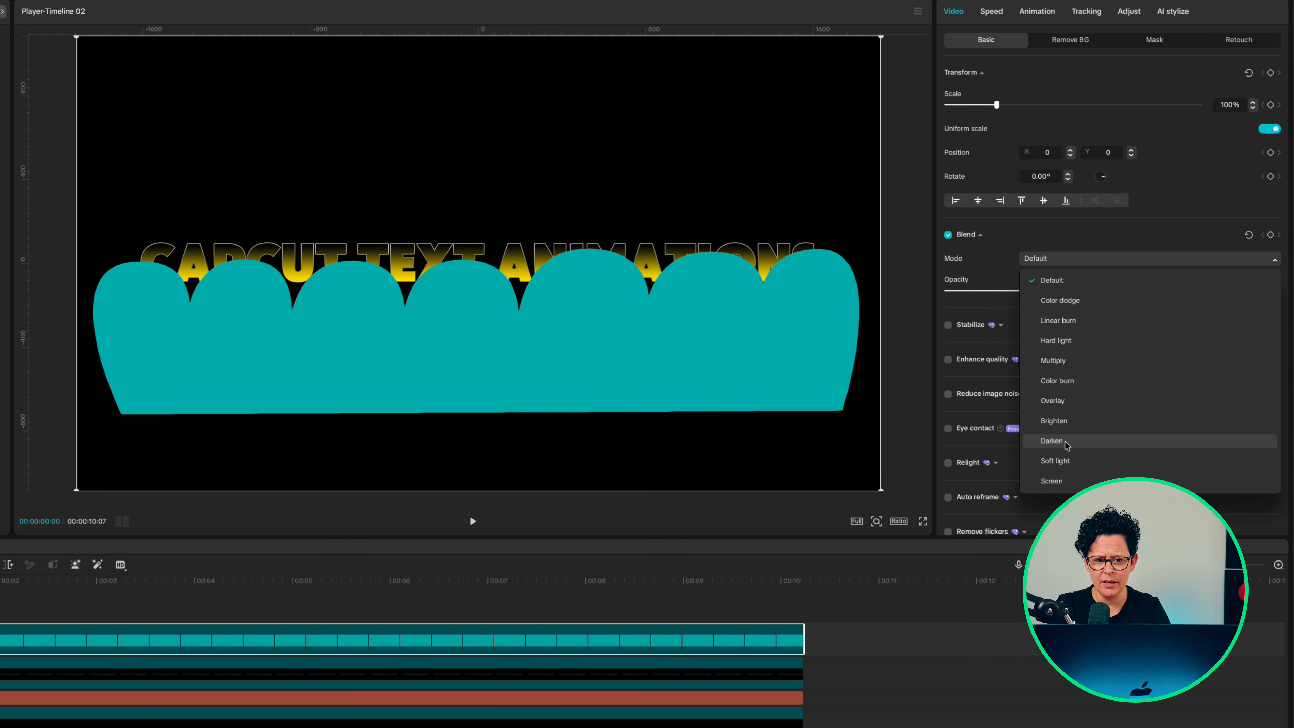
{"action": "left_click", "coordinate": [1053, 441]}
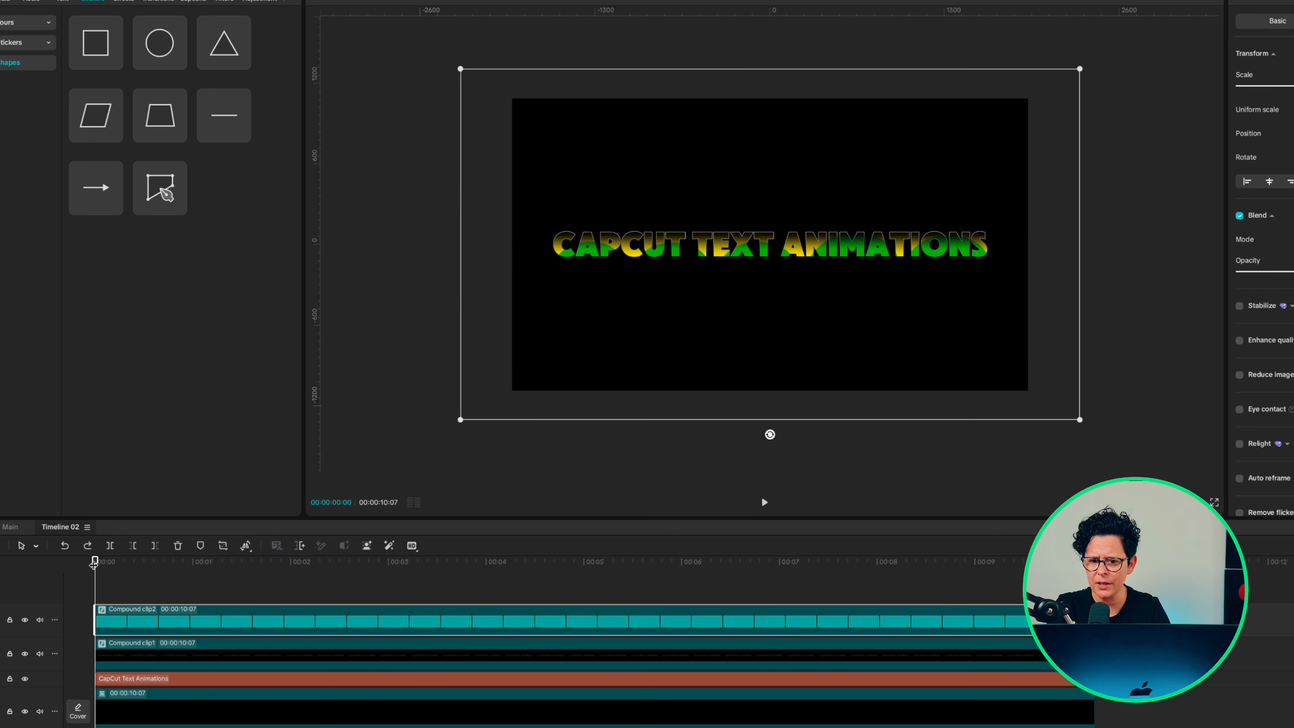
Keyframe the wave clip's position from X 725, Y 37 at the start to X -578, Y 0 at 00:00:04:25
{"action": "mouse_move", "coordinate": [95, 561]}
{"action": "left_mouse_down"}
{"action": "mouse_move", "coordinate": [130, 561]}
{"action": "mouse_move", "coordinate": [94, 561]}
{"action": "left_mouse_up"}
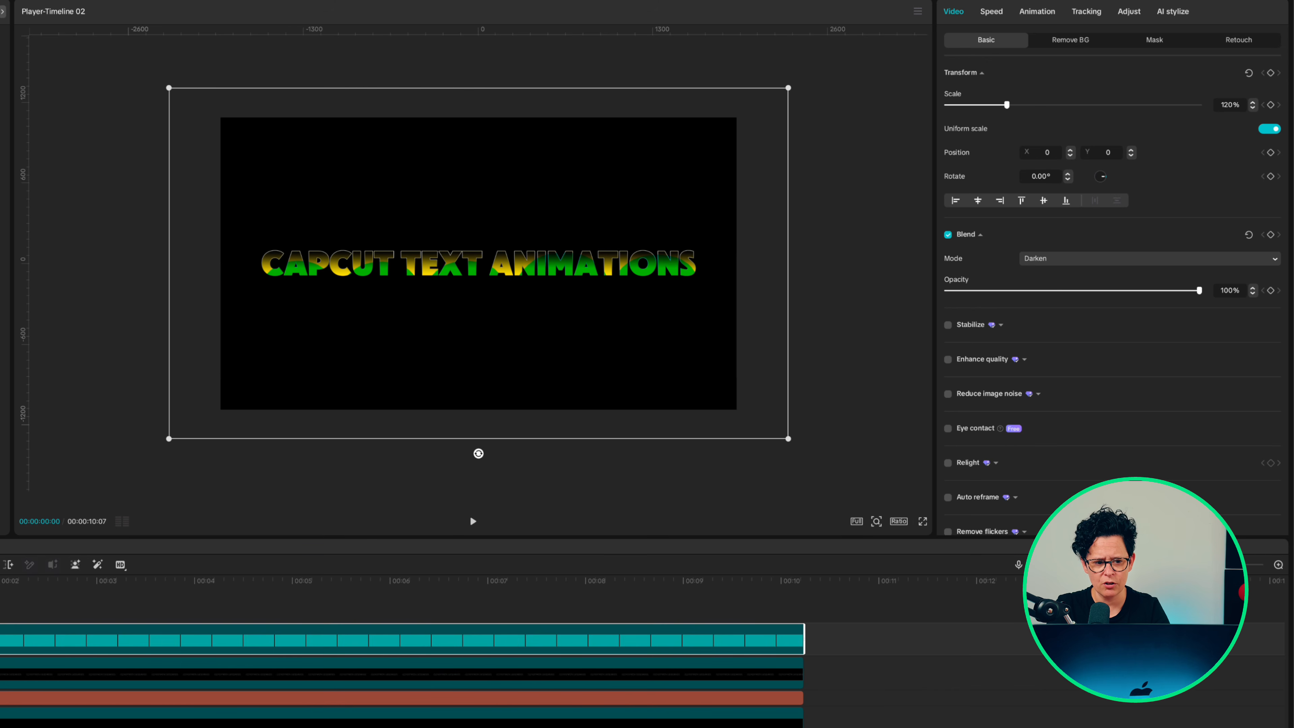
{"action": "left_click_drag", "start_coordinate": [358, 325], "coordinate": [457, 323]}
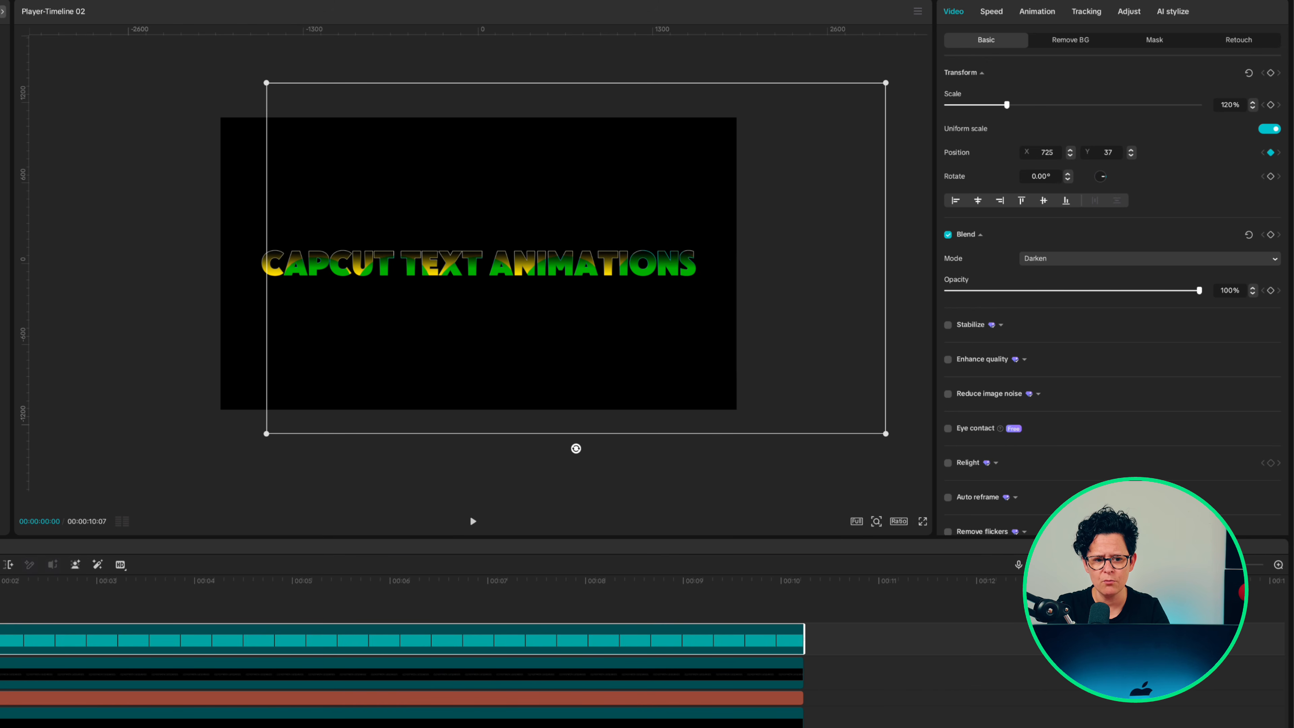
{"action": "left_click_drag", "start_coordinate": [77, 601], "coordinate": [276, 600]}
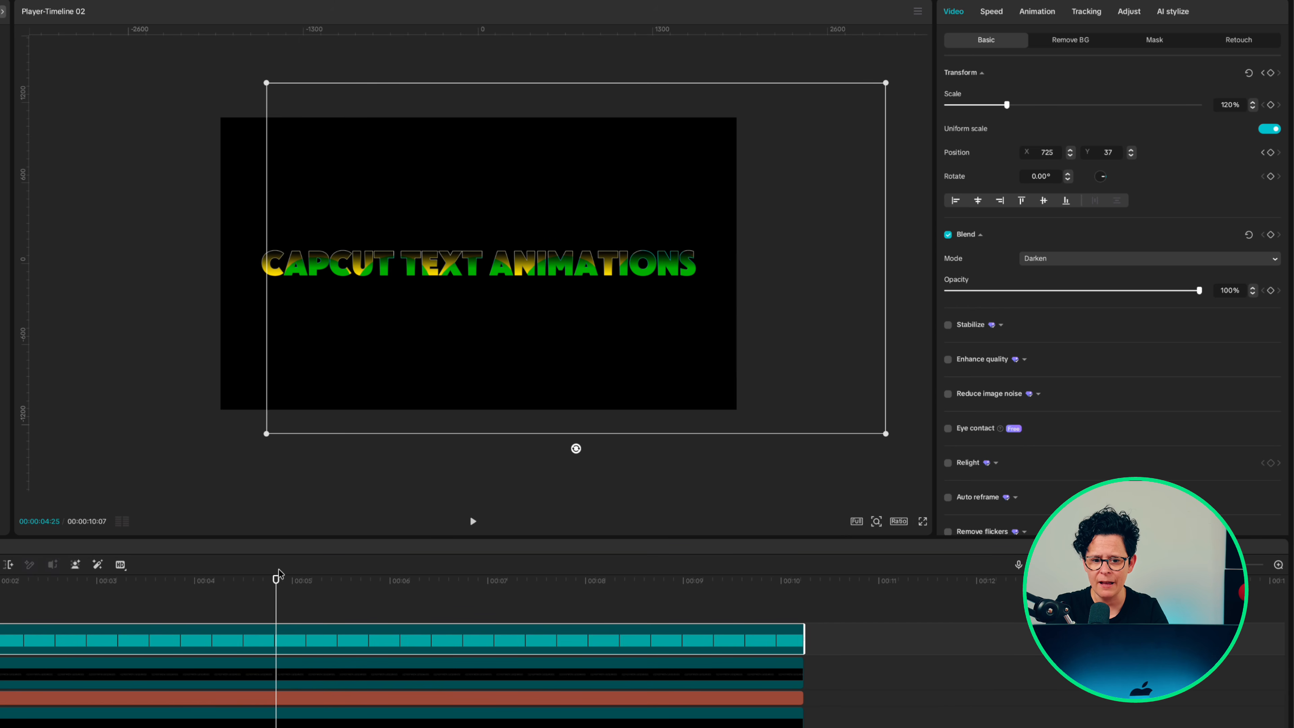
{"action": "left_click_drag", "start_coordinate": [627, 349], "coordinate": [452, 355]}
Apply an easing preset to the wave clip's position animation from the keyframe at 00:00:04:25
{"action": "right_click", "coordinate": [275, 639]}
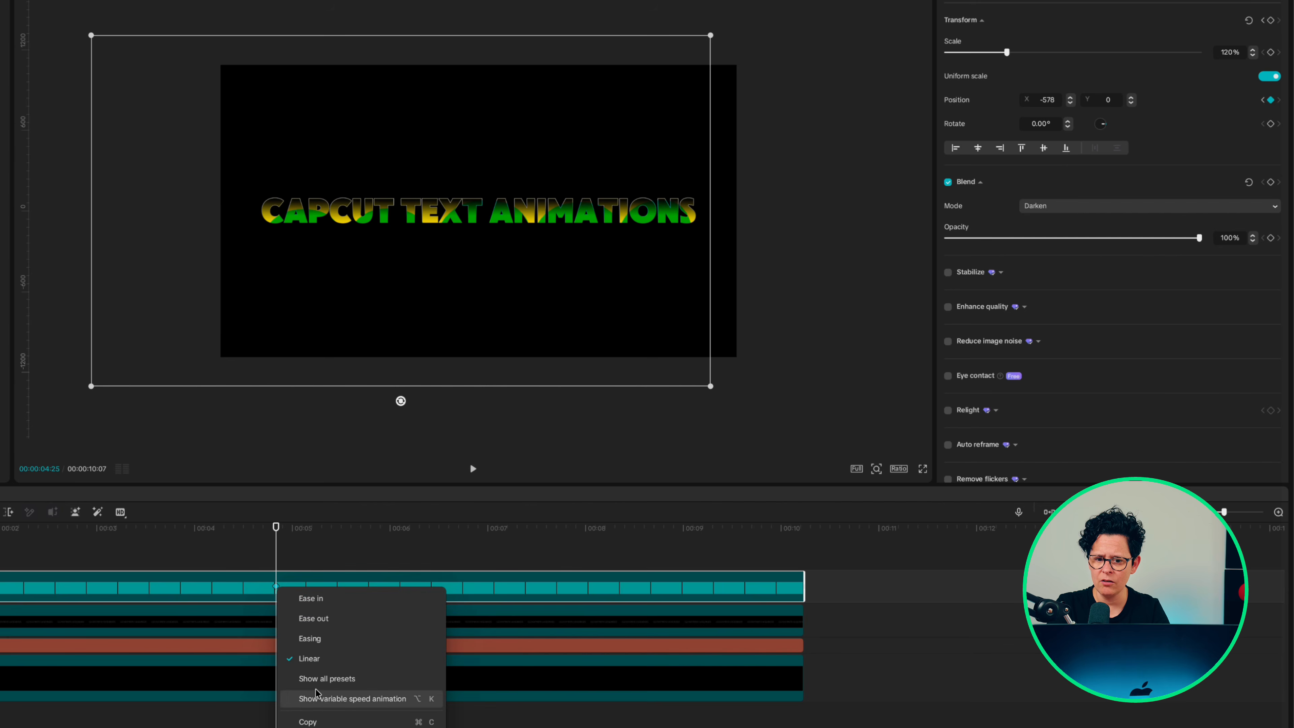
{"action": "left_click", "coordinate": [317, 679]}
{"action": "left_click", "coordinate": [432, 533]}
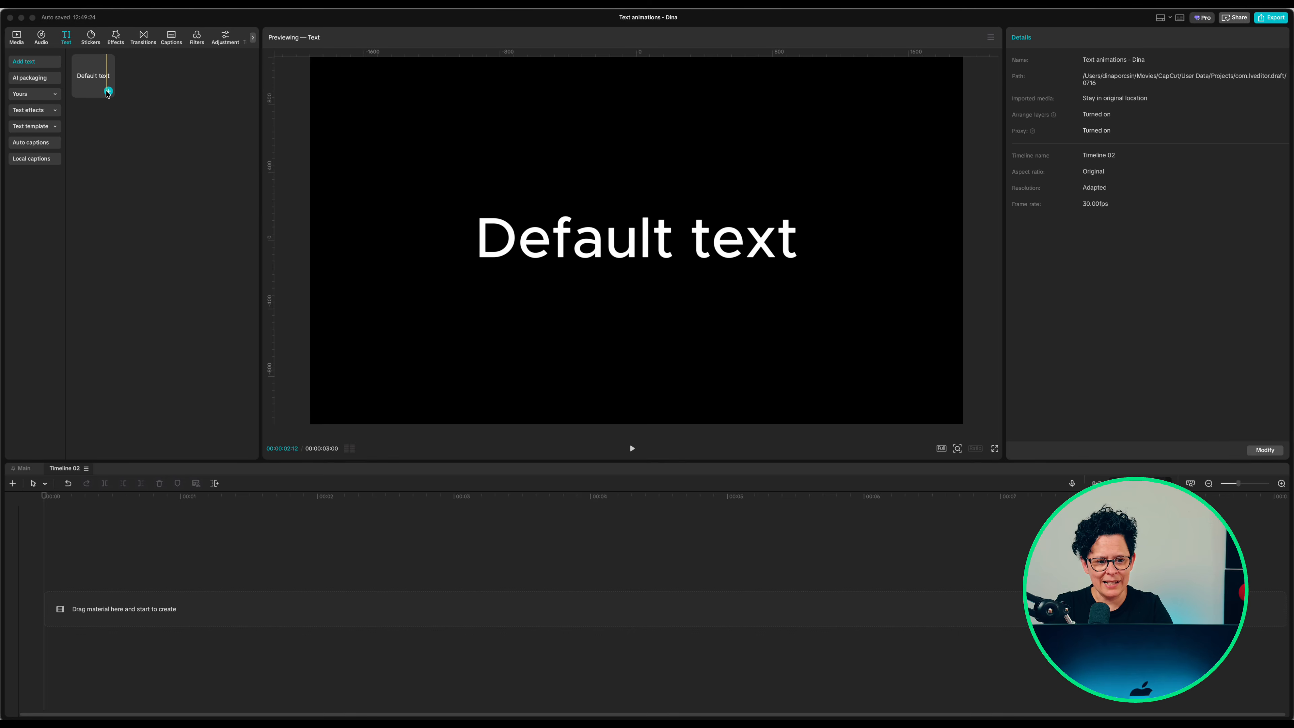
Add a default text clip to the empty timeline, reading "Bounce Up Animation" in the Coolvetica font
{"action": "left_click", "coordinate": [107, 91]}
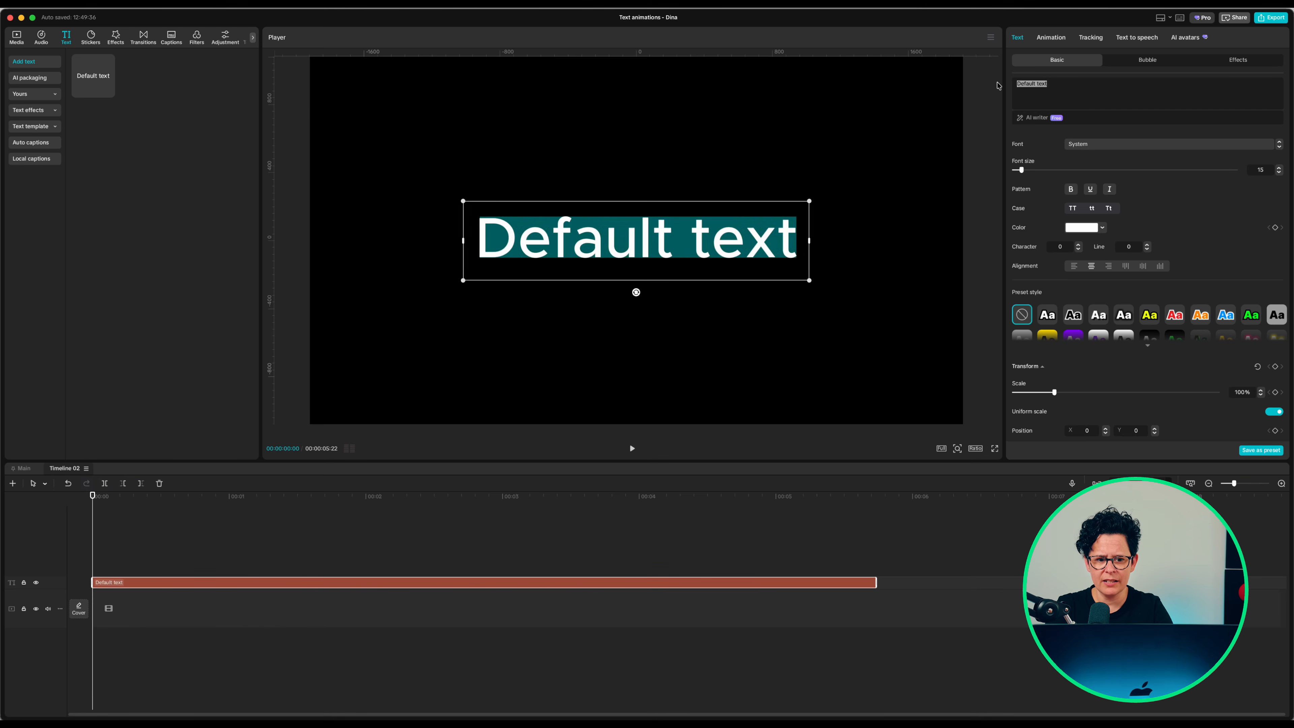
{"action": "type", "text": "Bounce U"}
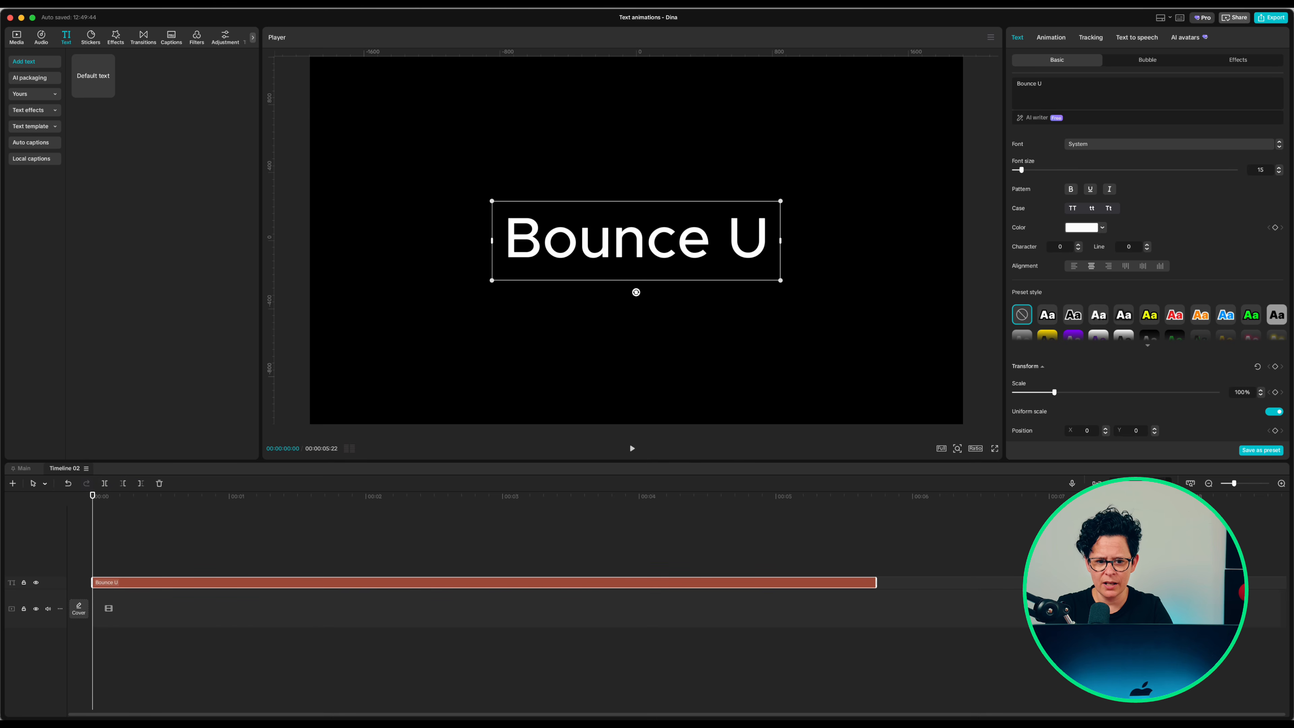
{"action": "type", "text": "p Animation"}
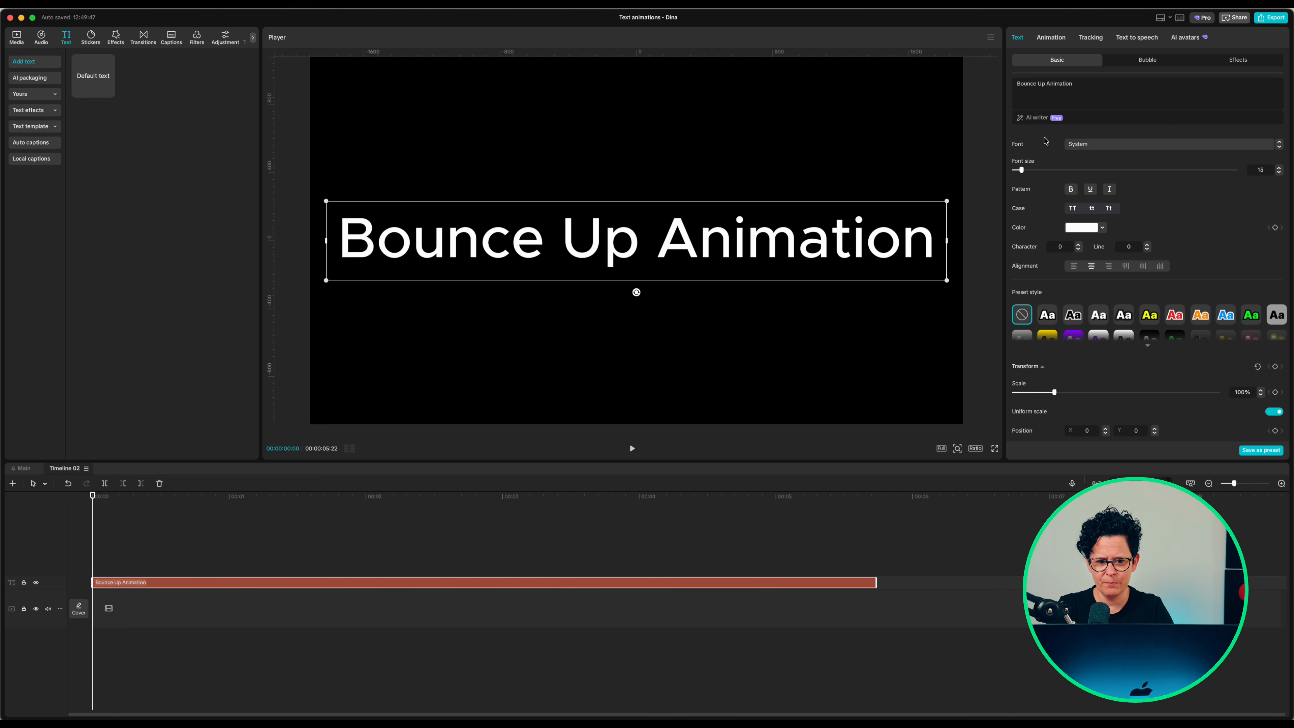
{"action": "left_click", "coordinate": [1169, 144]}
{"action": "left_click", "coordinate": [1121, 243]}
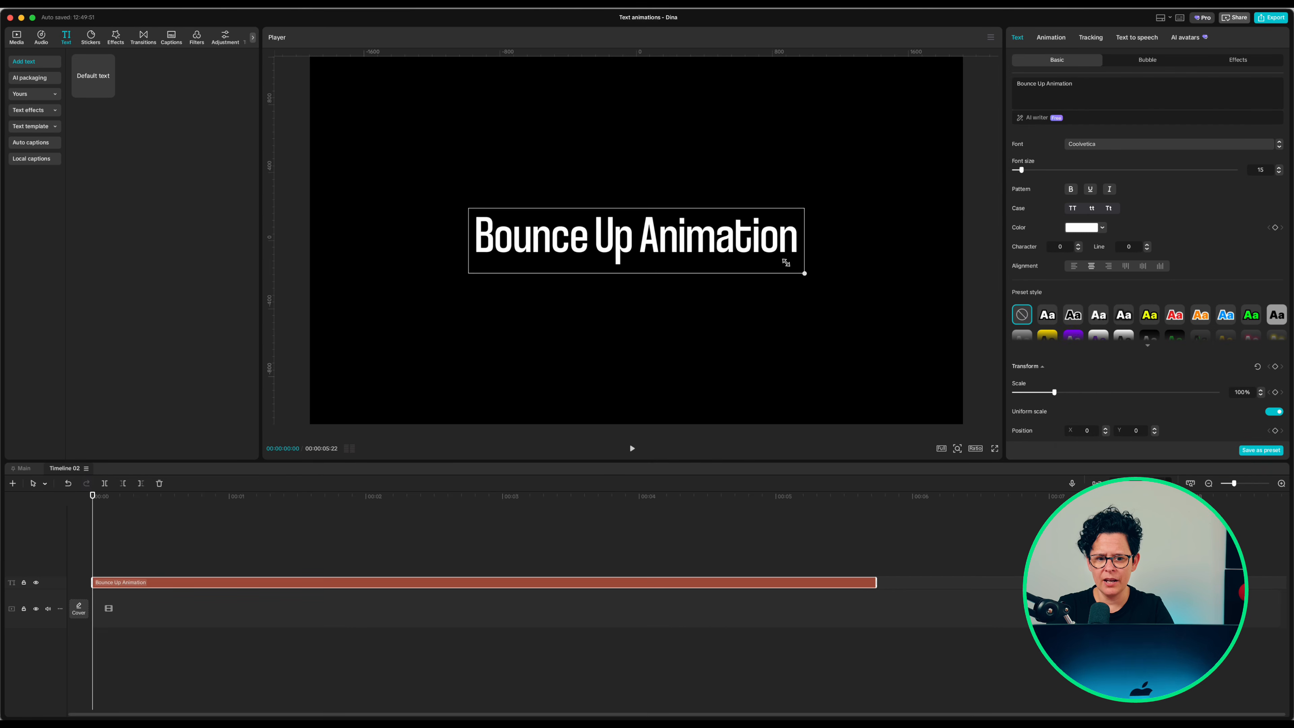
Return the playhead to the start of the timeline and lower the text to Y position -250
{"action": "left_click", "coordinate": [102, 496]}
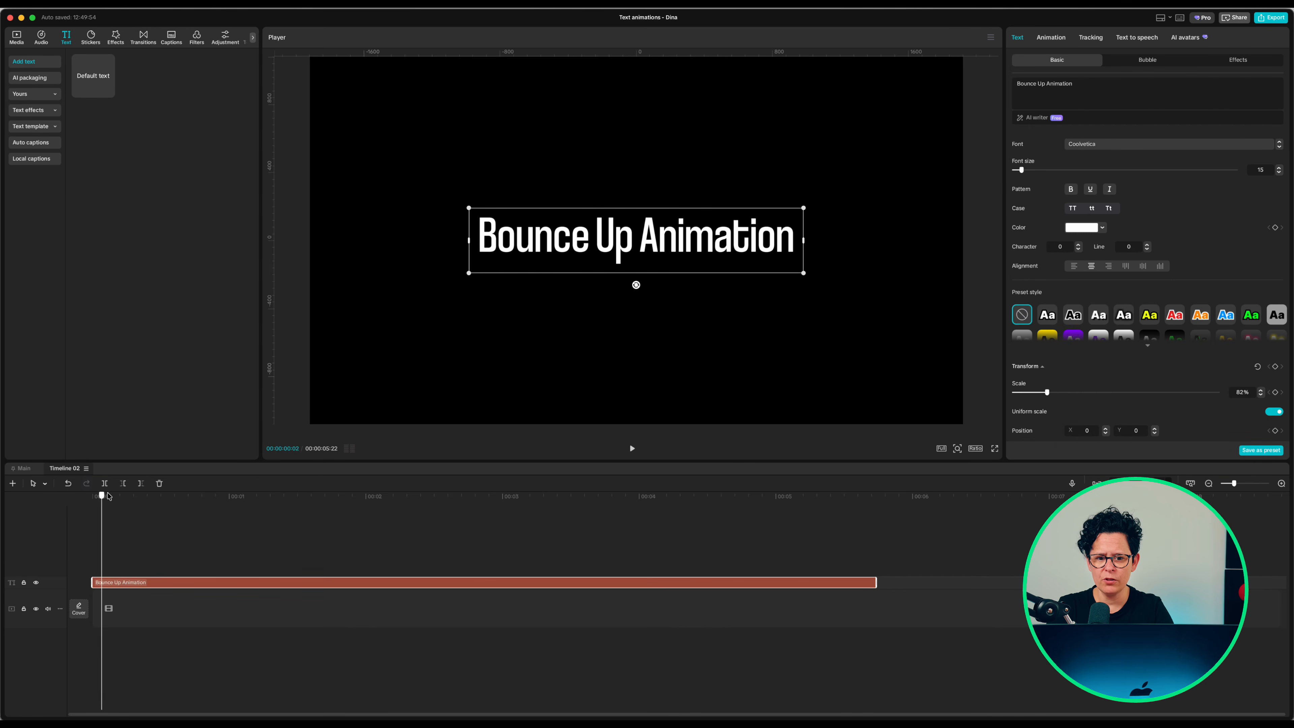
{"action": "left_click_drag", "start_coordinate": [108, 496], "coordinate": [85, 497]}
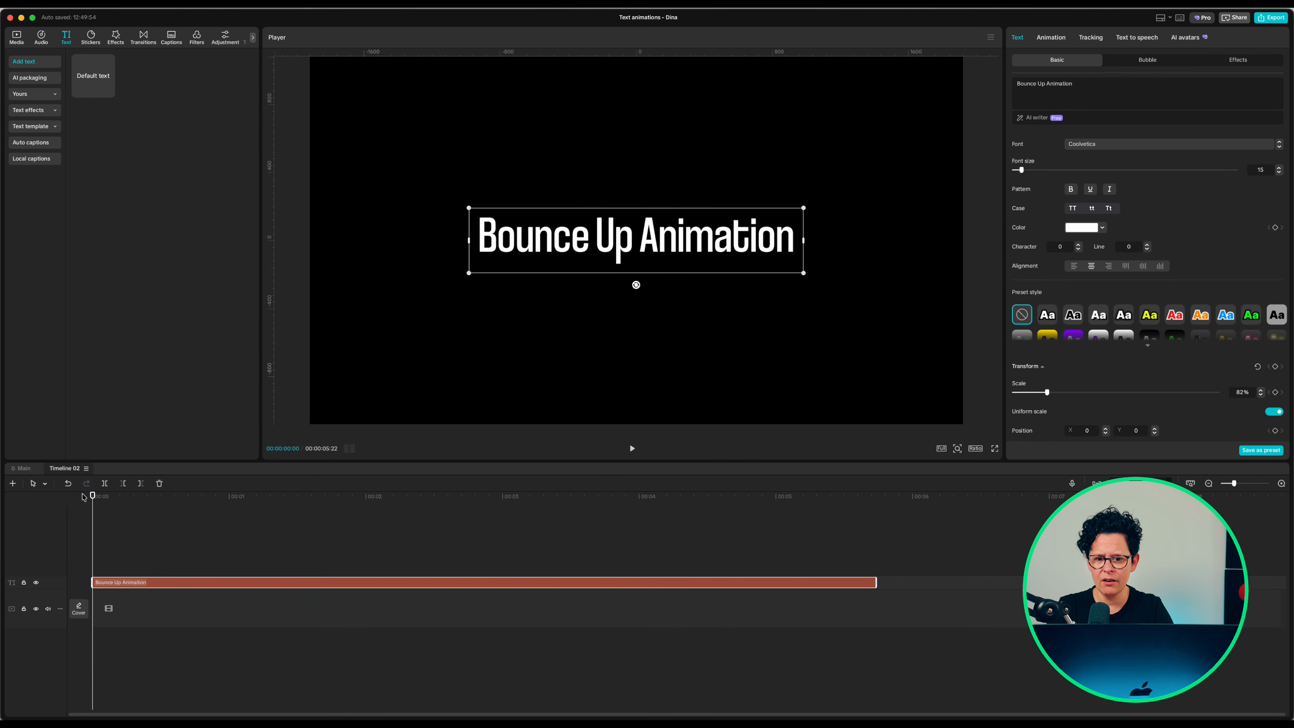
{"action": "scroll", "coordinate": [1276, 147], "scroll_direction": "down", "scroll_amount": 5}
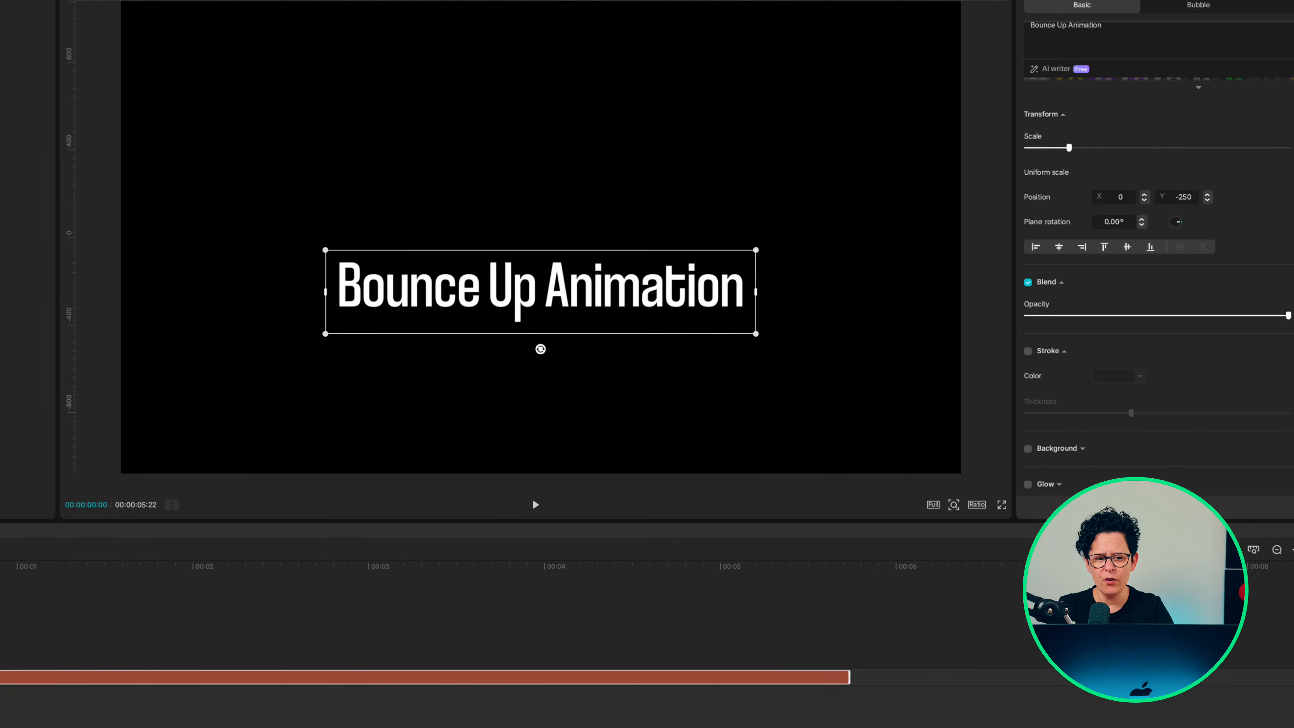
Keyframe the text's vertical position at 00:00:01:00, raised above its start, and settle it at Y 0 at 00:00:01:10
{"action": "left_click_drag", "start_coordinate": [122, 453], "coordinate": [295, 454]}
{"action": "left_click", "coordinate": [1270, 155]}
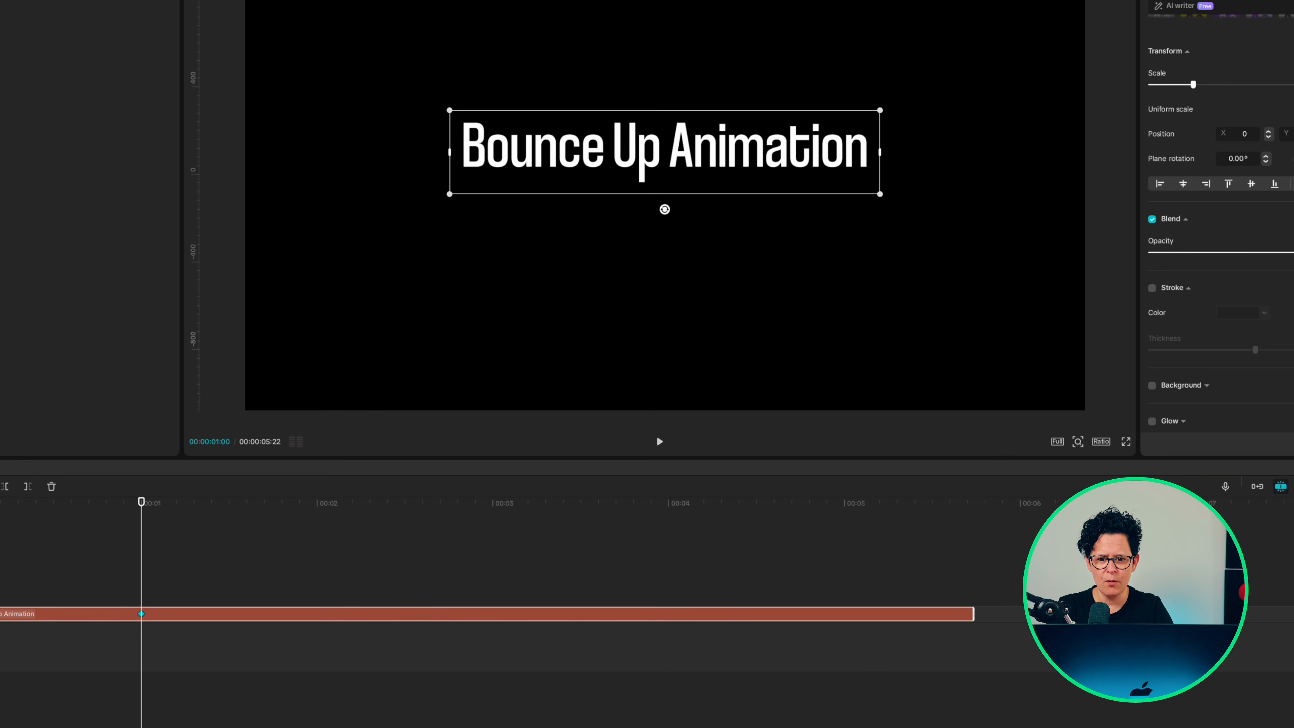
{"action": "key", "text": "shift+Right"}
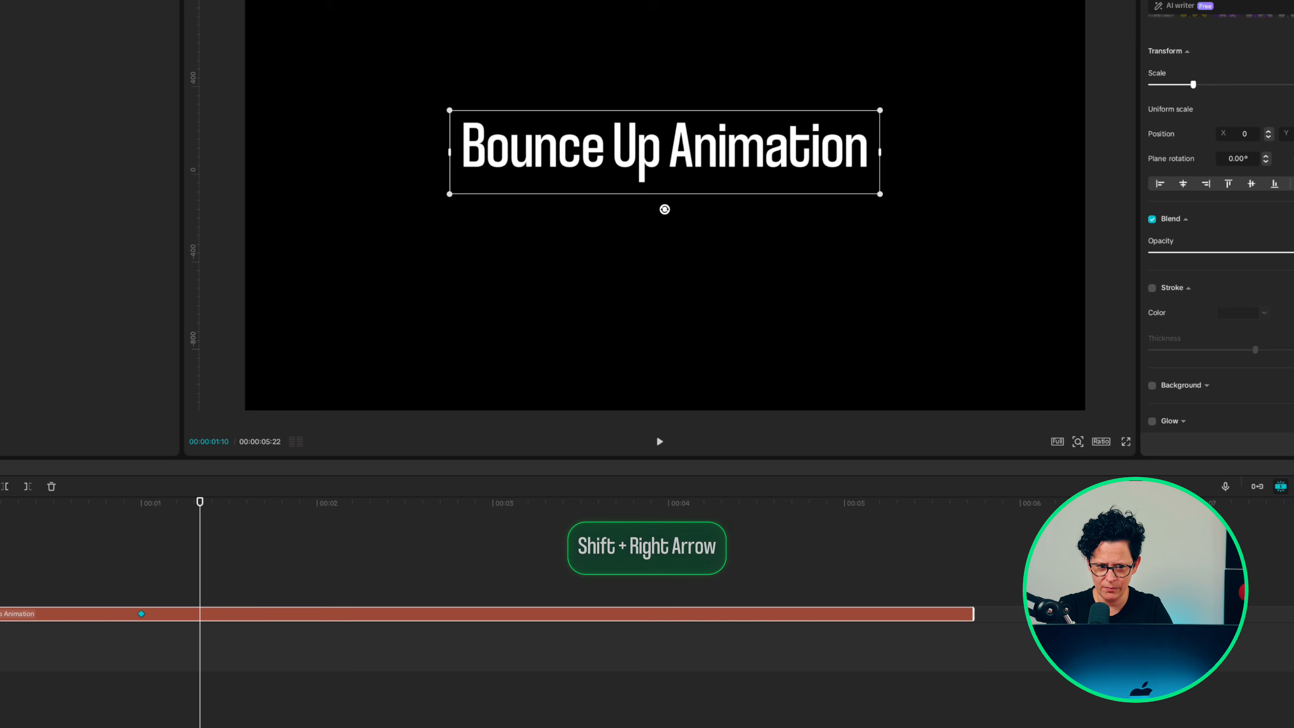
{"action": "left_click", "coordinate": [1290, 133]}
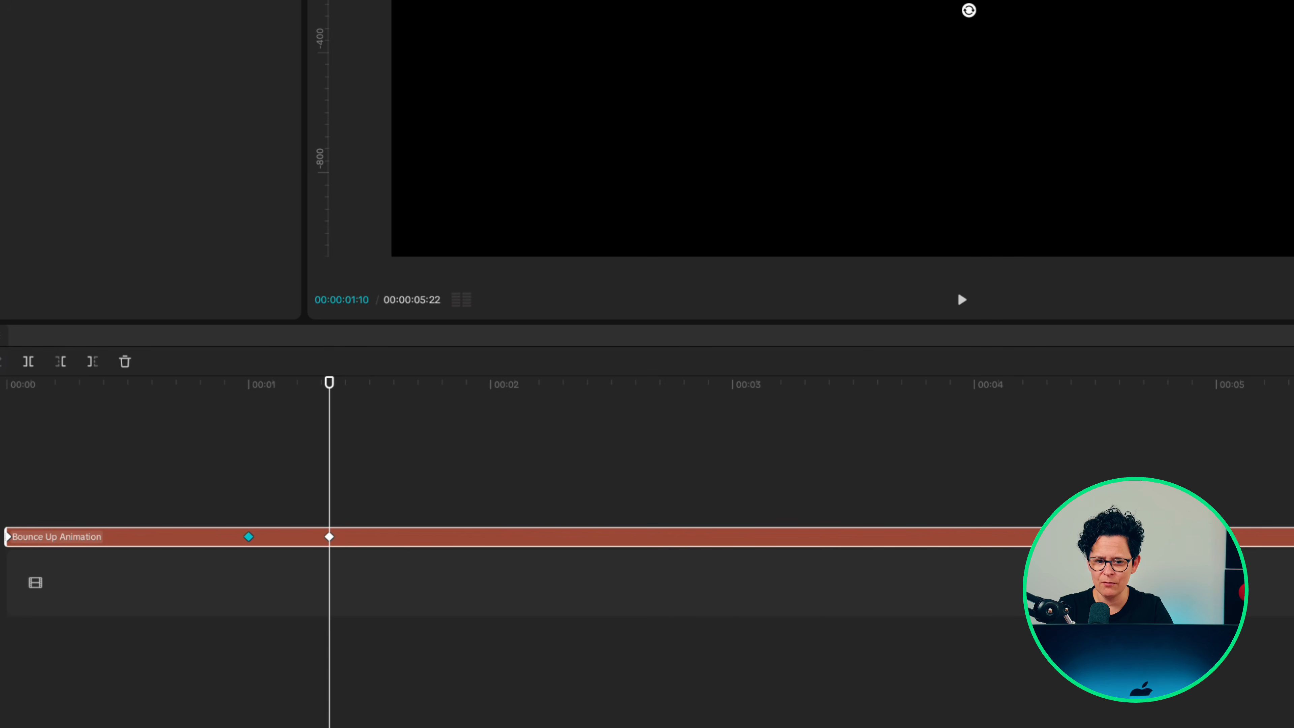
Apply the Rebound Out curve at the 00:00:01:00 keyframe and Ease in at the 00:00:01:10 keyframe
{"action": "right_click", "coordinate": [249, 537]}
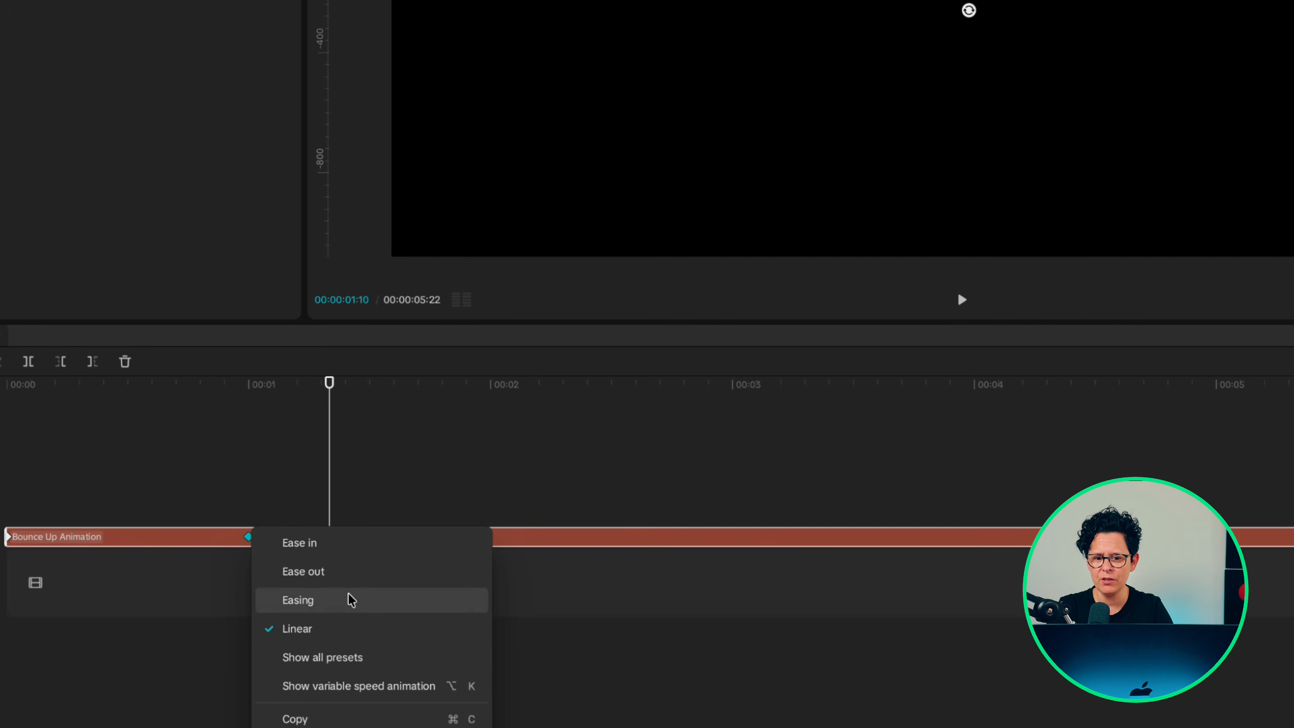
{"action": "left_click", "coordinate": [390, 672]}
{"action": "left_click", "coordinate": [625, 512]}
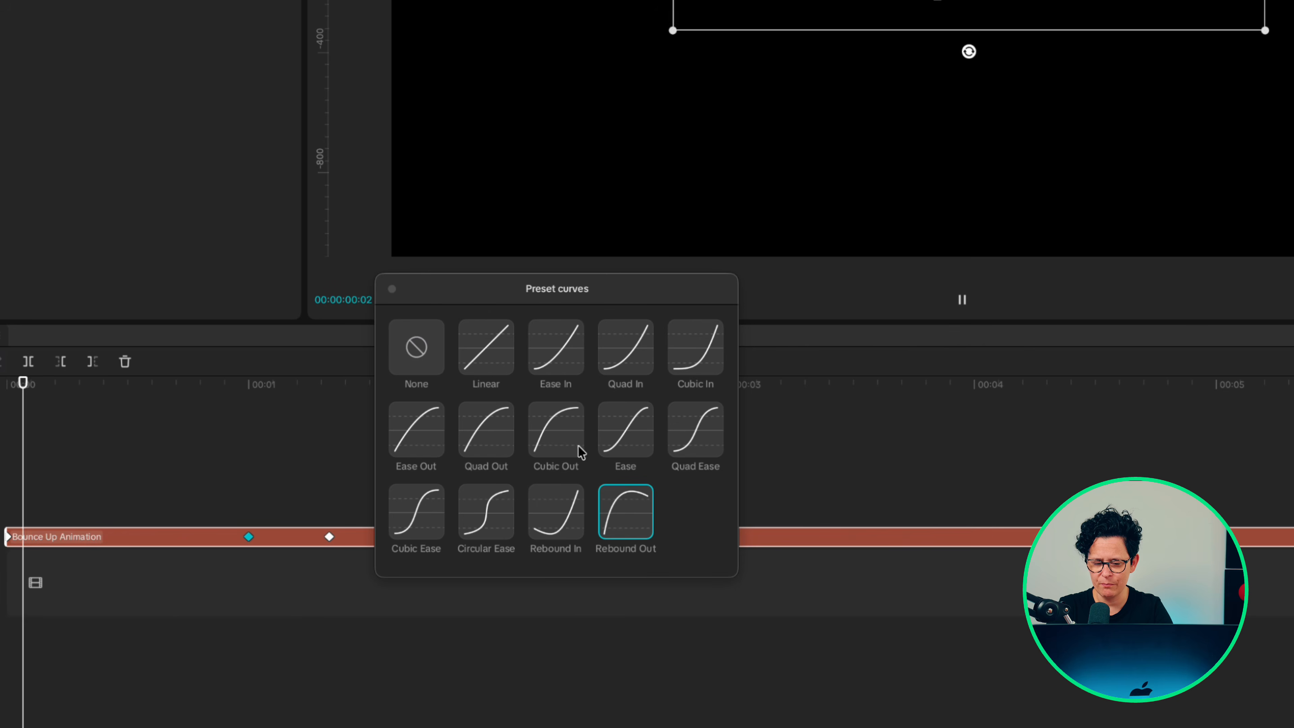
{"action": "left_click", "coordinate": [392, 289]}
{"action": "right_click", "coordinate": [329, 537]}
{"action": "left_click", "coordinate": [377, 545]}
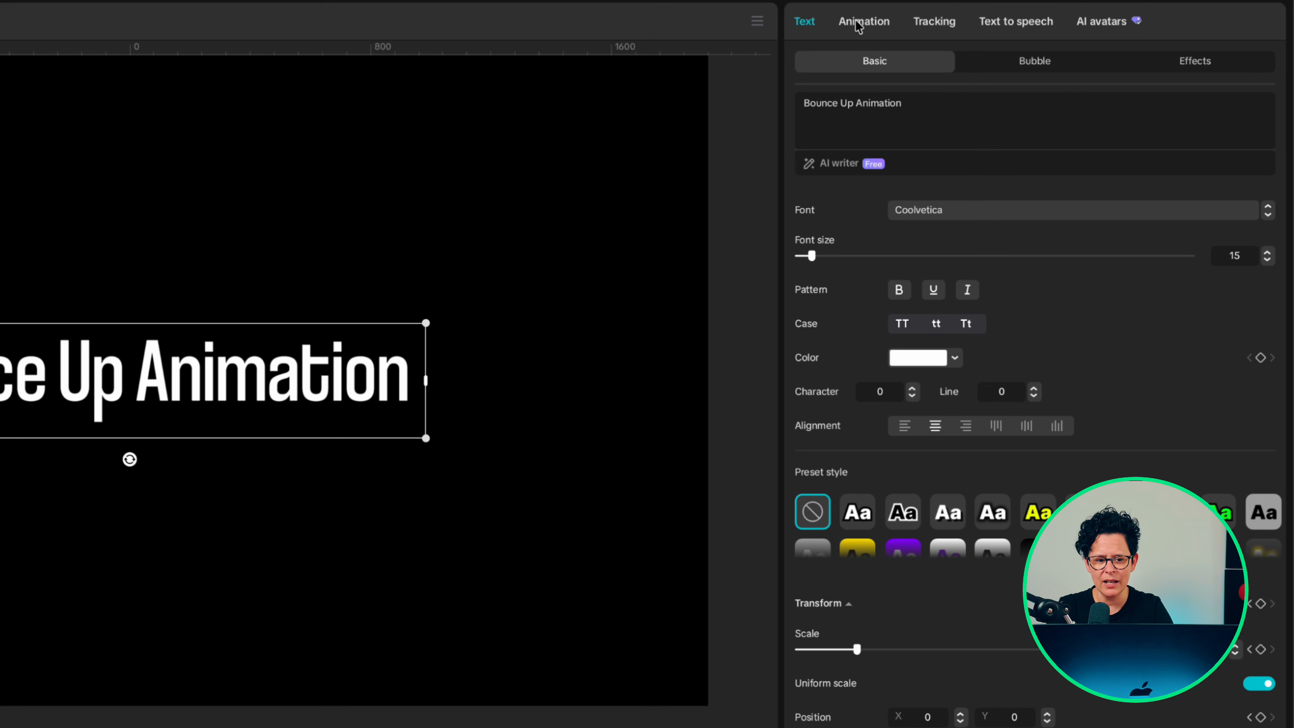
Apply an entrance animation to the text clip and turn the clip into a compound clip
{"action": "left_click", "coordinate": [859, 23]}
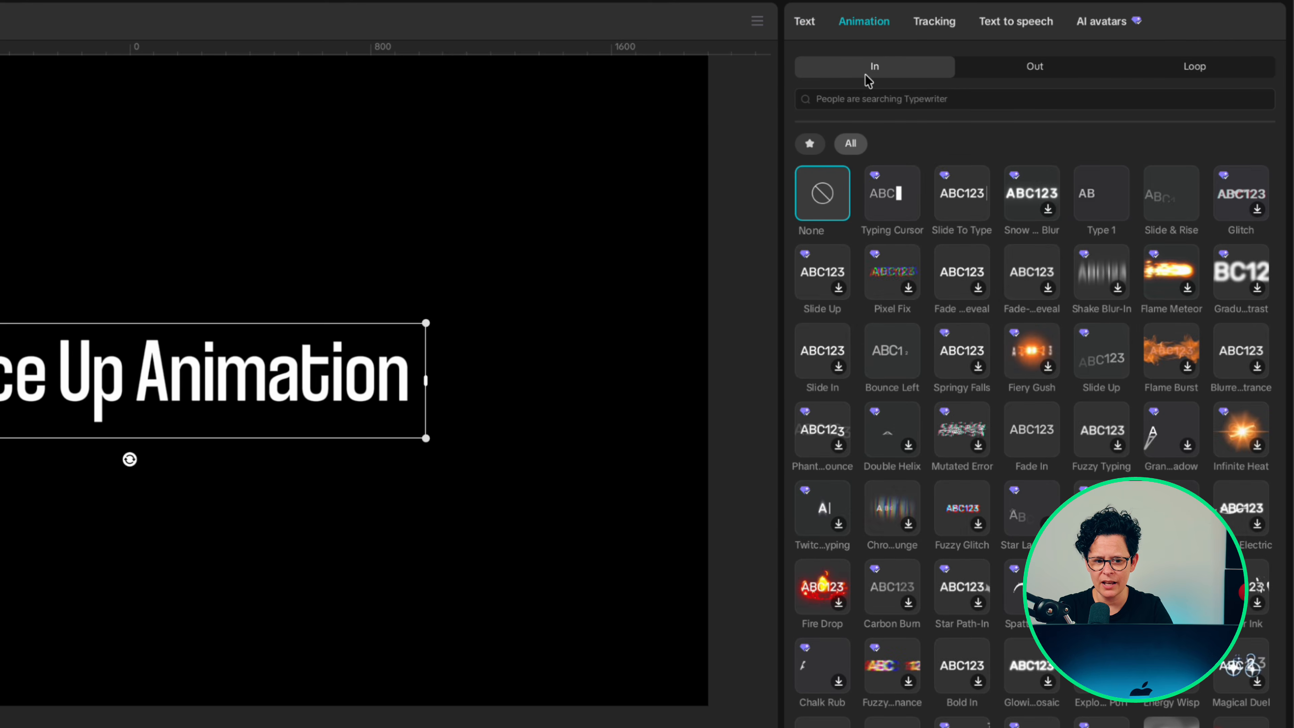
{"action": "left_click", "coordinate": [1032, 193]}
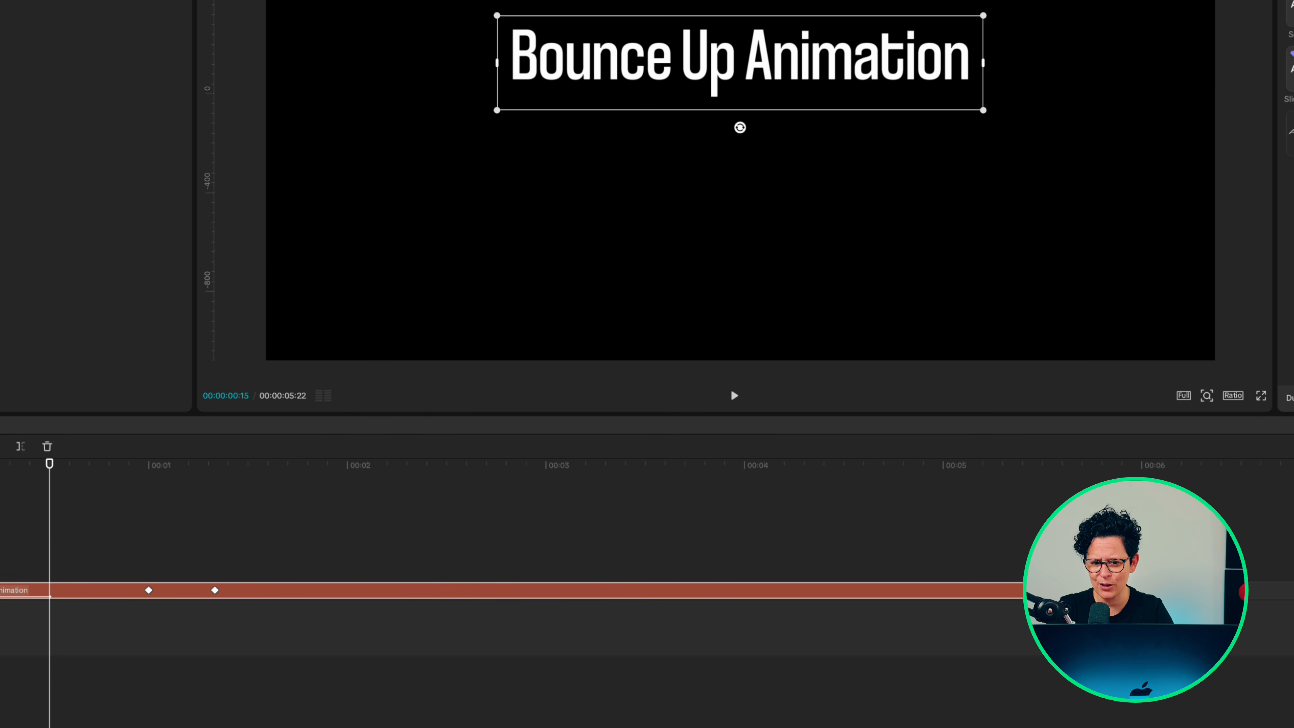
{"action": "right_click", "coordinate": [260, 592]}
{"action": "left_click", "coordinate": [329, 663]}
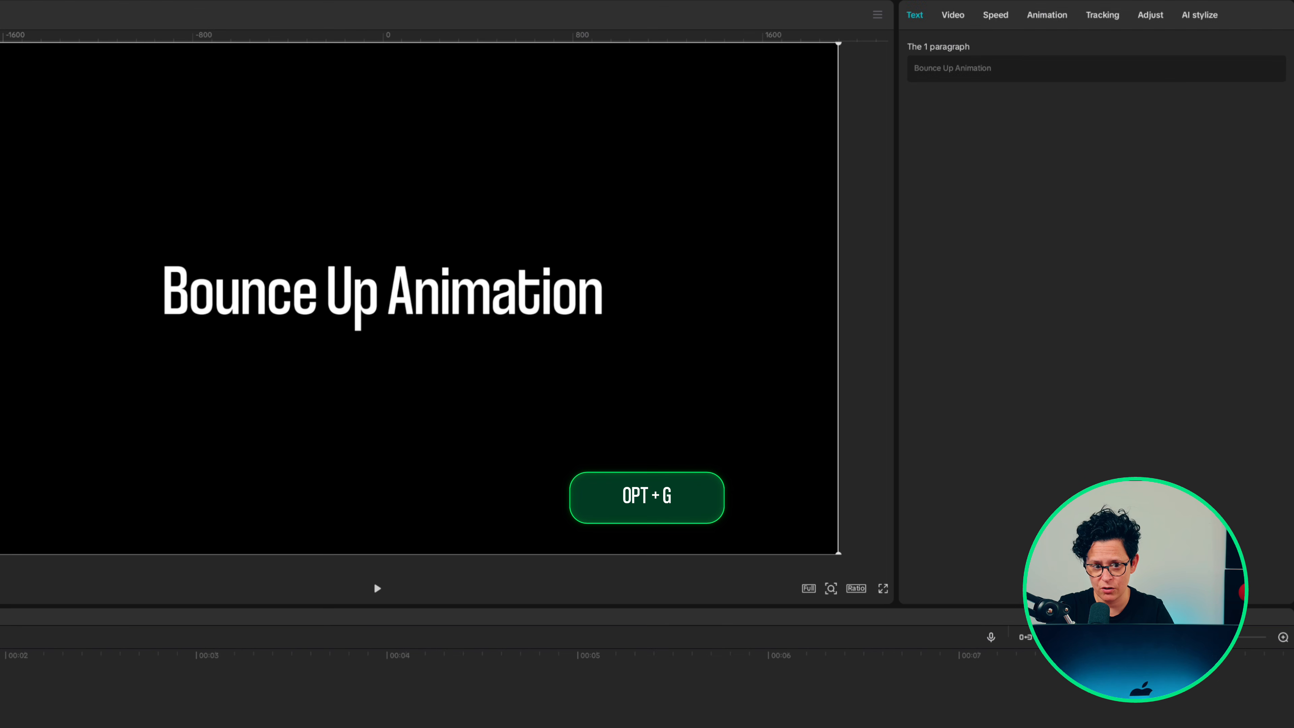
Enable motion blur on the compound clip and set its blur amount to 40
{"action": "left_click", "coordinate": [961, 23]}
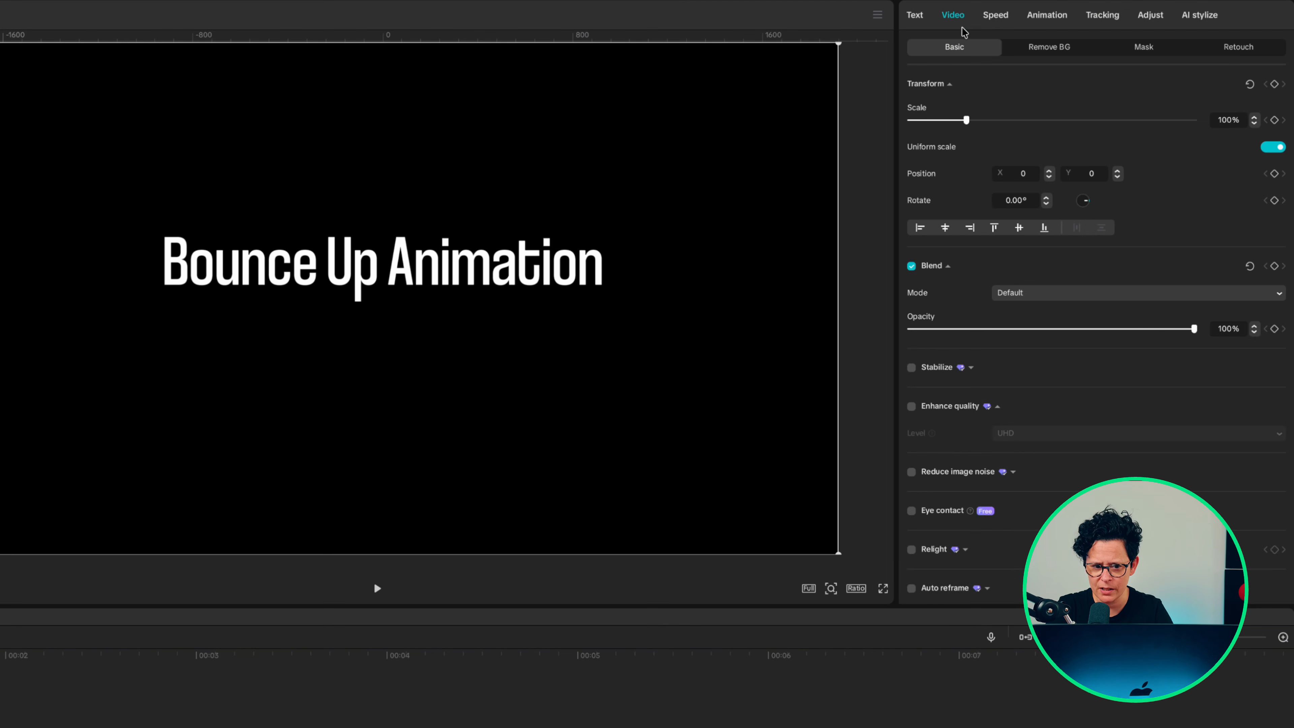
{"action": "scroll", "coordinate": [983, 398], "scroll_direction": "down", "scroll_amount": 5}
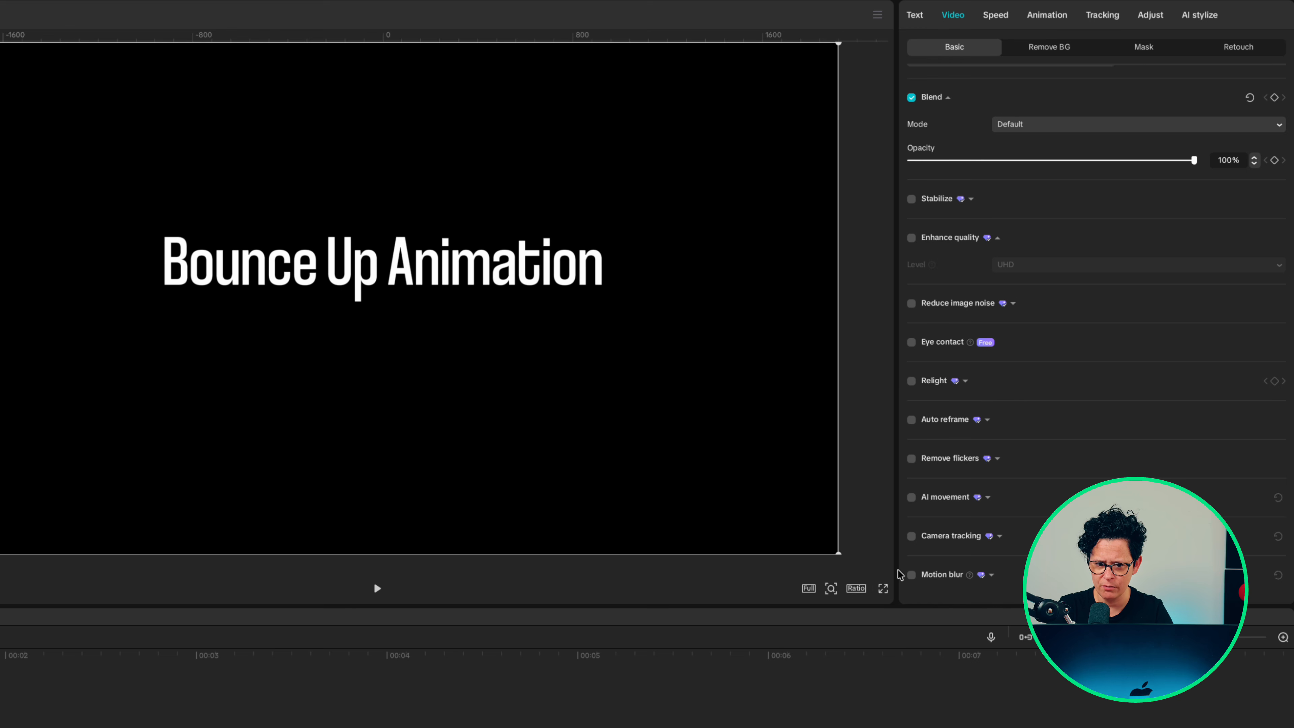
{"action": "scroll", "coordinate": [985, 520], "scroll_direction": "down", "scroll_amount": 4}
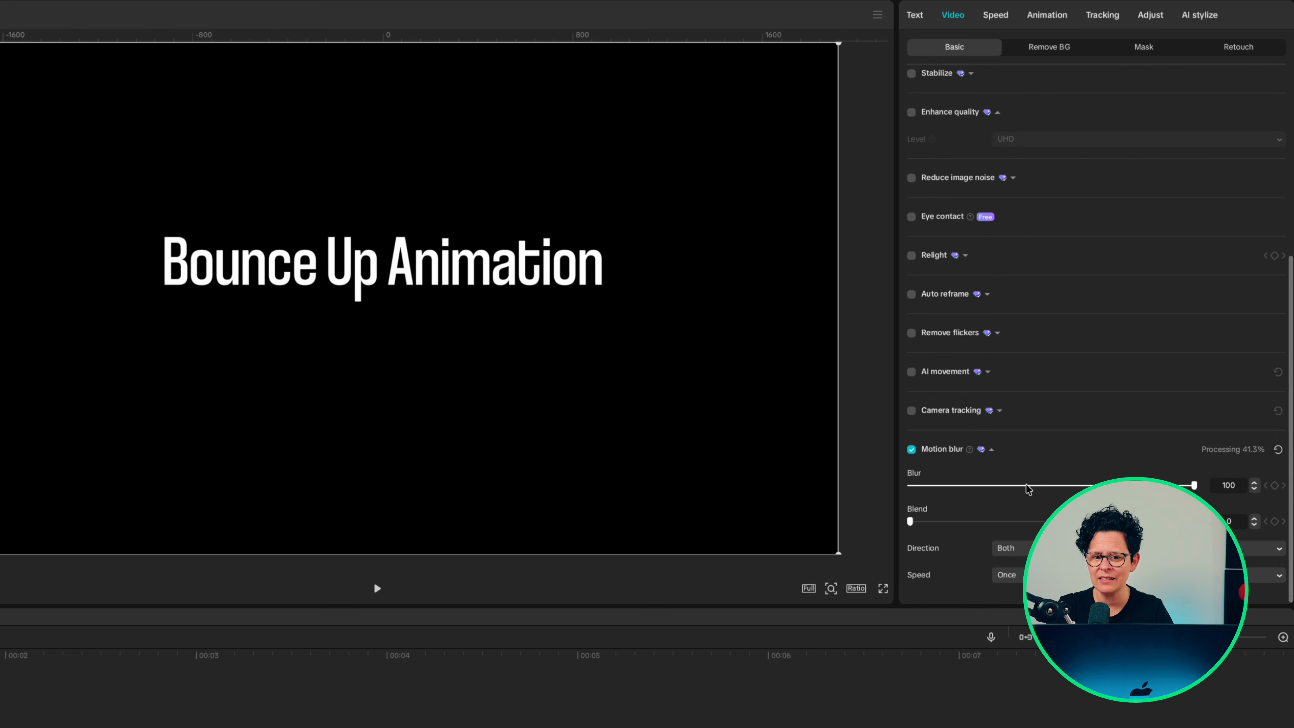
{"action": "left_click_drag", "start_coordinate": [1024, 485], "coordinate": [1018, 485]}
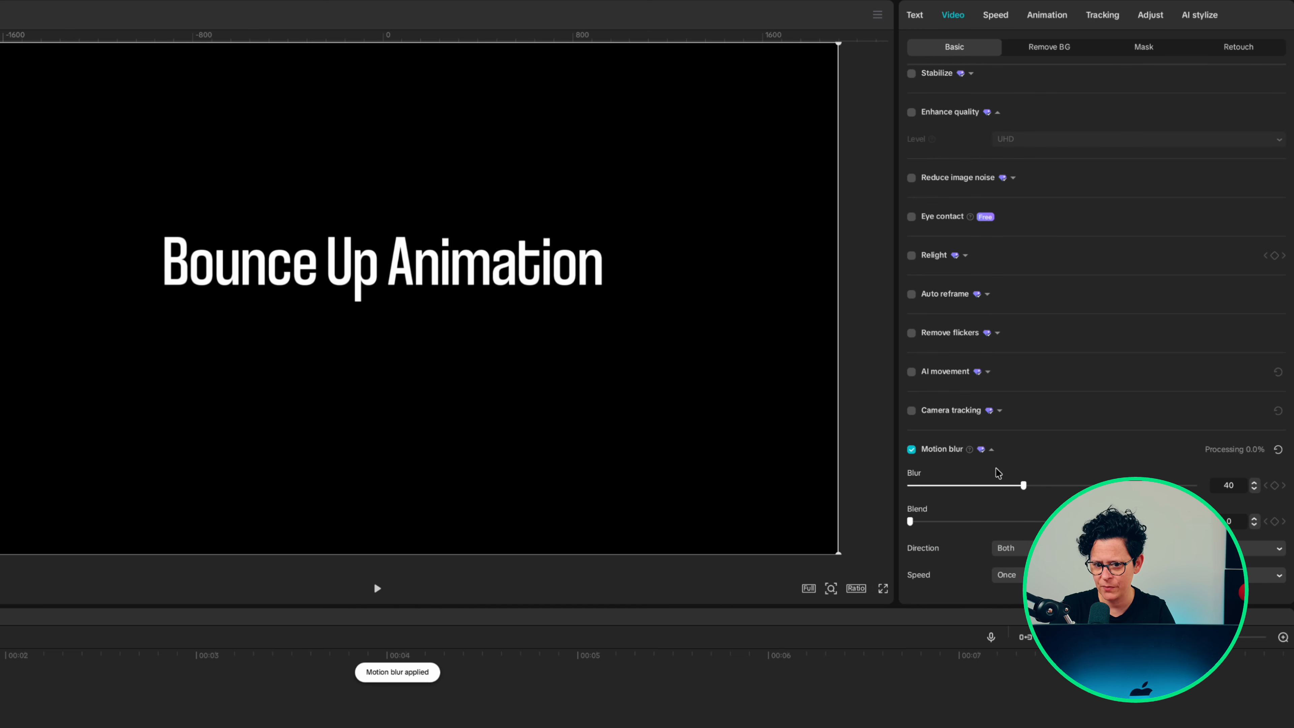
Add a rectangle mask around the word "Bounce", sized about 354 by 1022 at X -301, Y 0
{"action": "left_click", "coordinate": [1144, 47]}
{"action": "left_click", "coordinate": [950, 107]}
{"action": "left_click_drag", "start_coordinate": [510, 299], "coordinate": [434, 298]}
{"action": "left_click_drag", "start_coordinate": [383, 153], "coordinate": [387, 115]}
{"action": "left_click_drag", "start_coordinate": [400, 334], "coordinate": [325, 298]}
{"action": "left_click_drag", "start_coordinate": [280, 358], "coordinate": [272, 358]}
{"action": "left_click_drag", "start_coordinate": [318, 298], "coordinate": [324, 298]}
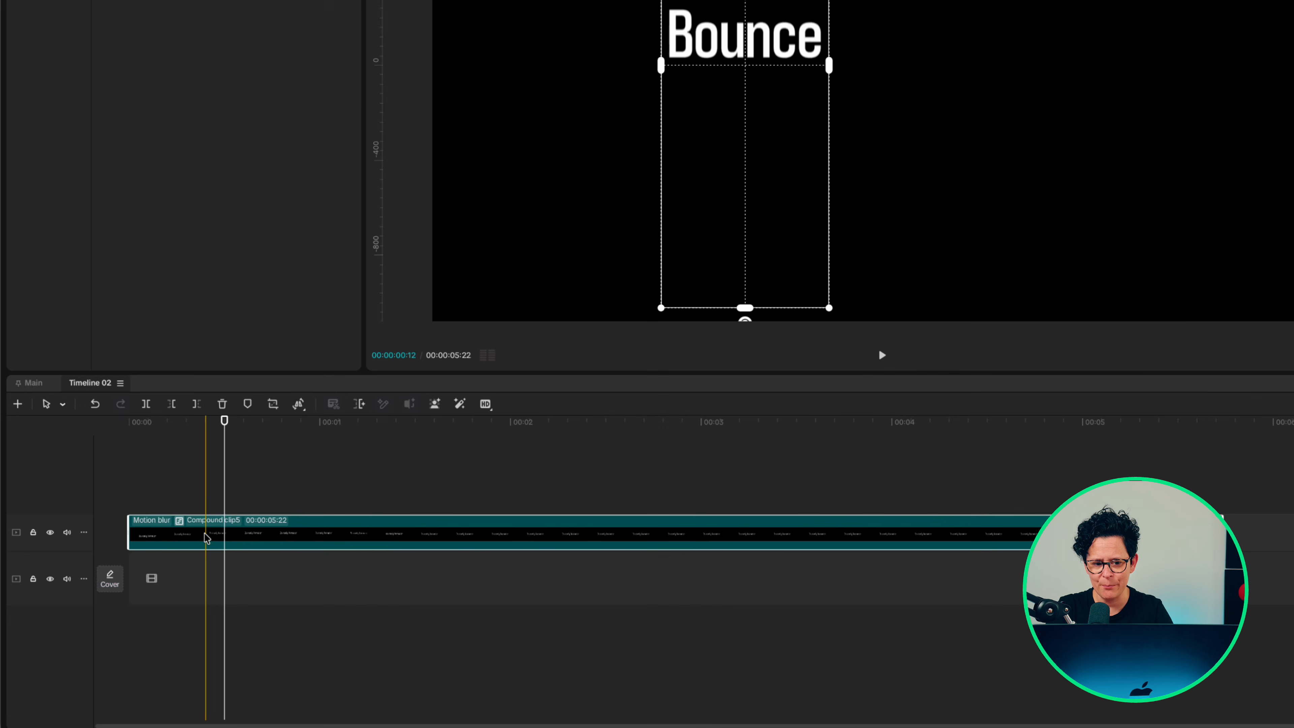
Duplicate the masked compound clip onto two tracks above, starting the copies at 3 frames and 6 frames
{"action": "left_click_drag", "start_coordinate": [24, 622], "coordinate": [24, 608]}
{"action": "left_click_drag", "start_coordinate": [200, 523], "coordinate": [117, 425]}
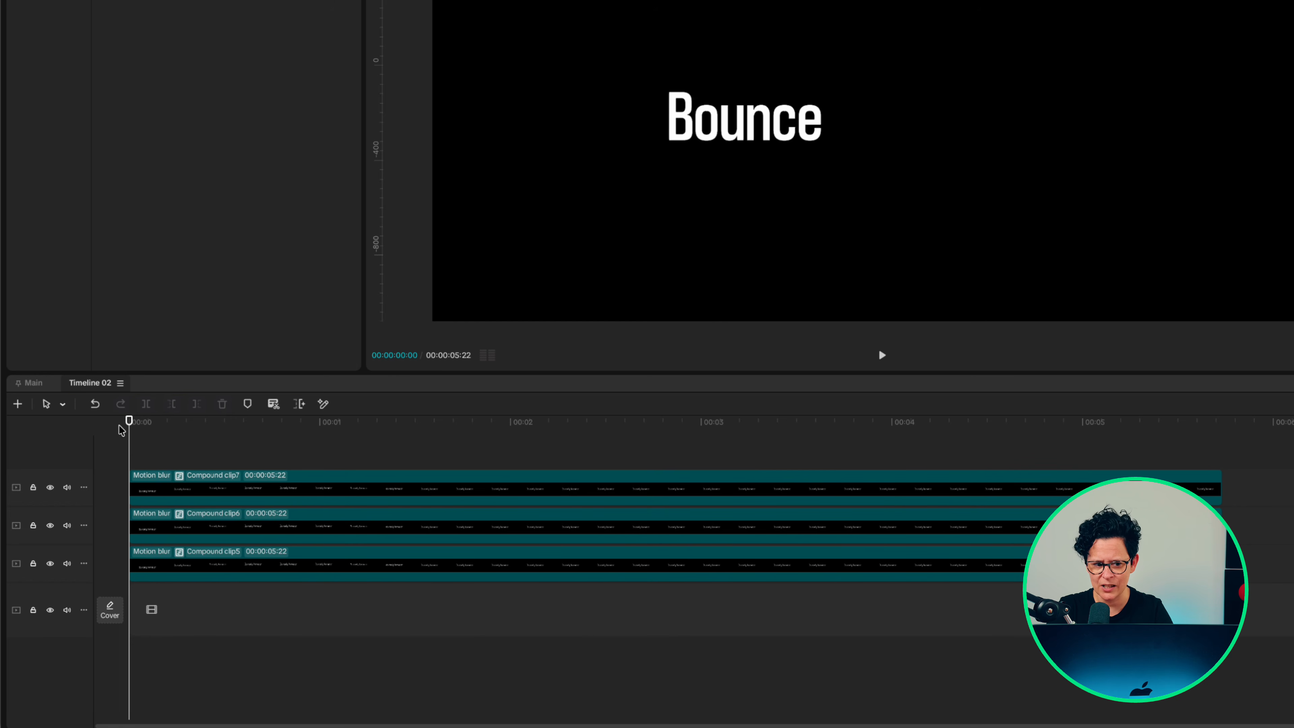
{"action": "scroll", "coordinate": [121, 431], "scroll_direction": "up", "scroll_amount": 5}
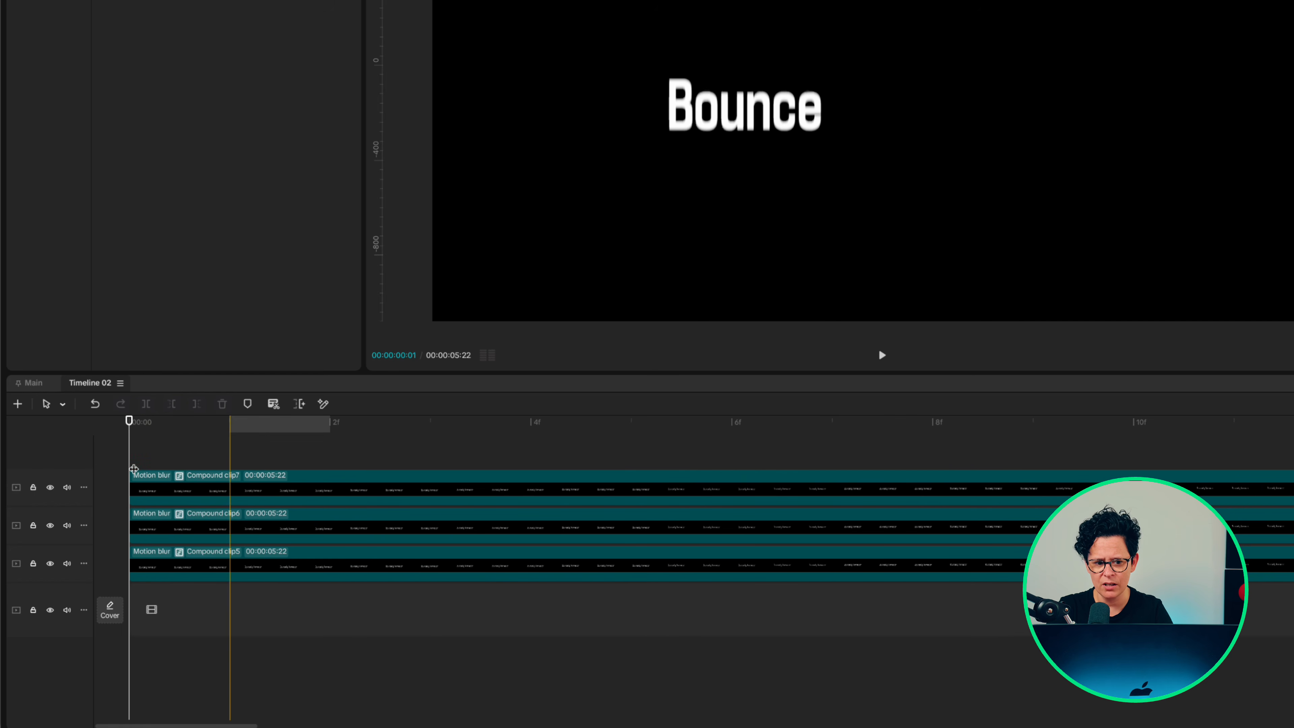
{"action": "left_click_drag", "start_coordinate": [127, 423], "coordinate": [430, 424]}
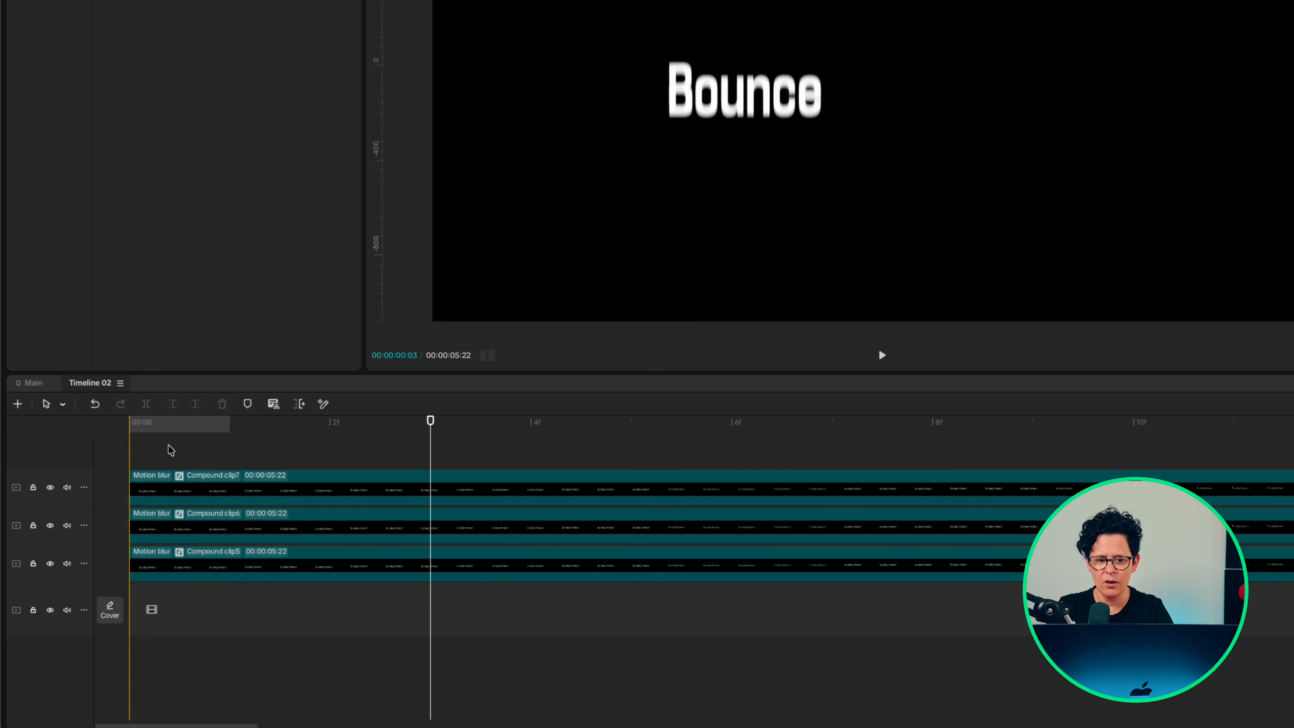
{"action": "left_click_drag", "start_coordinate": [431, 534], "coordinate": [701, 531]}
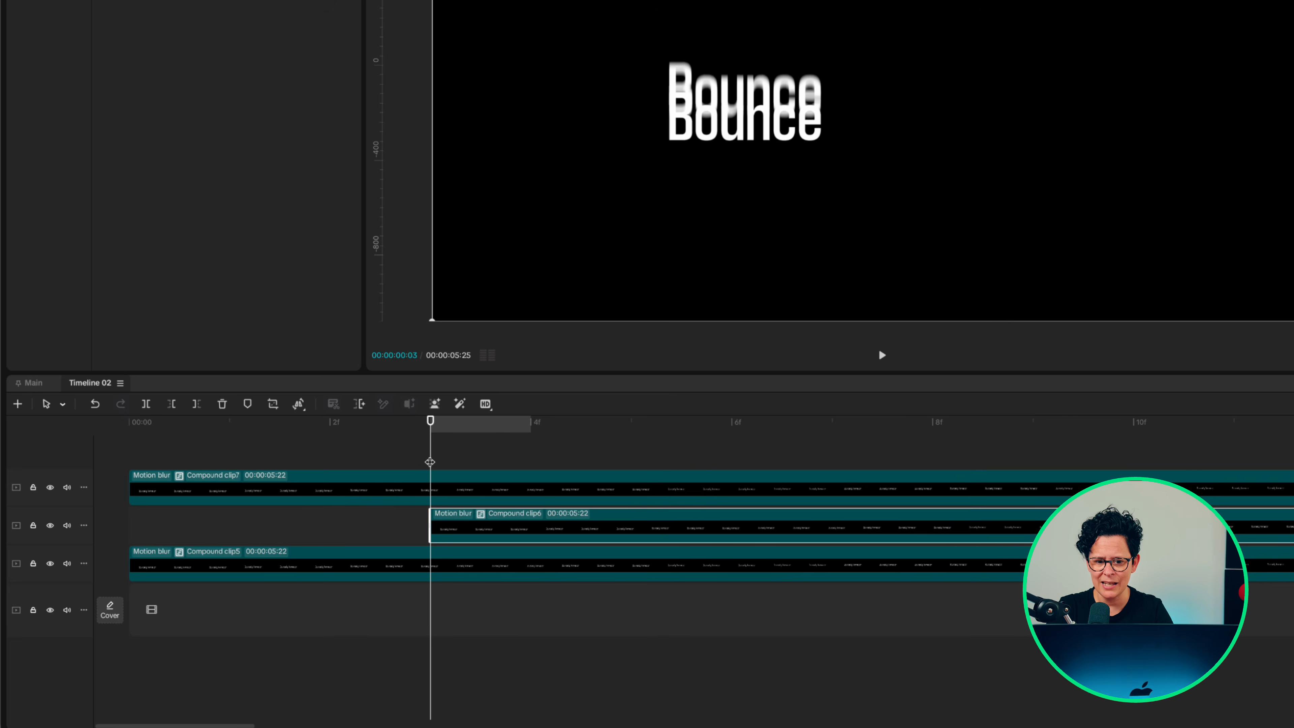
{"action": "key", "text": "Right"}
{"action": "key", "text": "Right"}
{"action": "key", "text": "Right"}
{"action": "left_click_drag", "start_coordinate": [359, 483], "coordinate": [962, 486]}
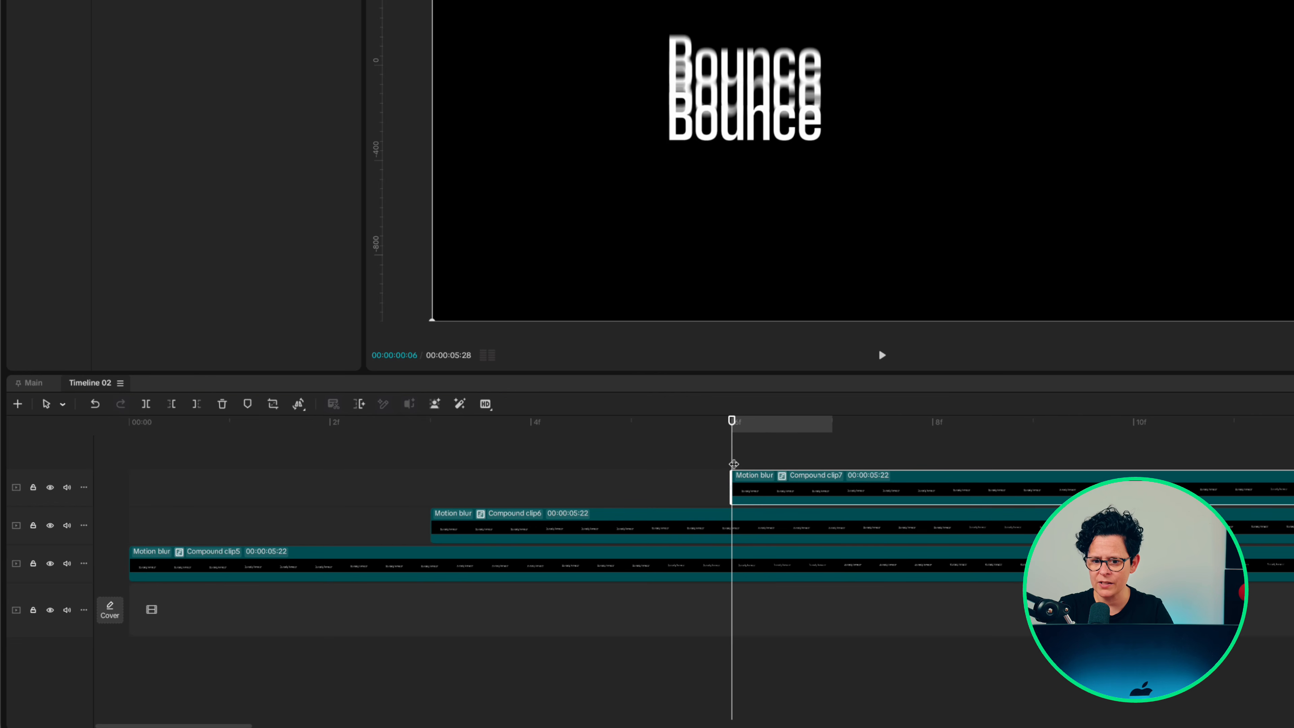
Move and narrow the middle copy's rectangle mask so it covers only the word "Up"
{"action": "left_click", "coordinate": [983, 535]}
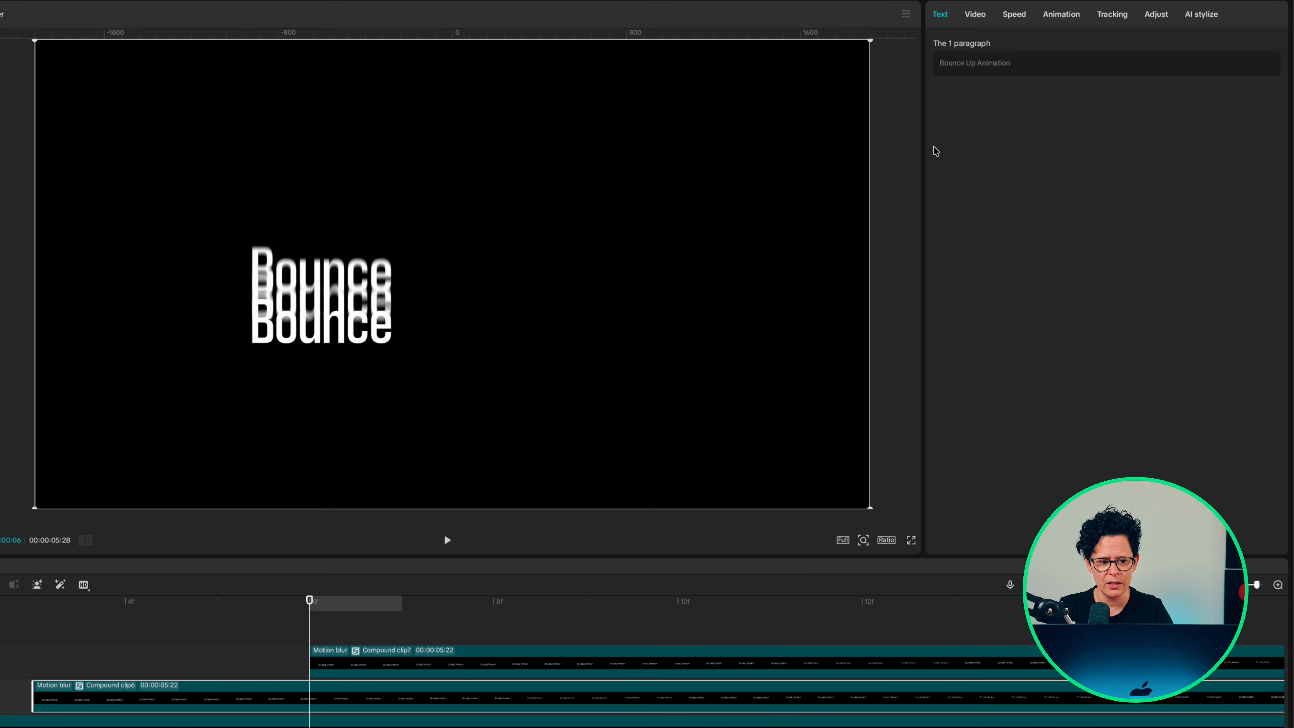
{"action": "left_click", "coordinate": [975, 14]}
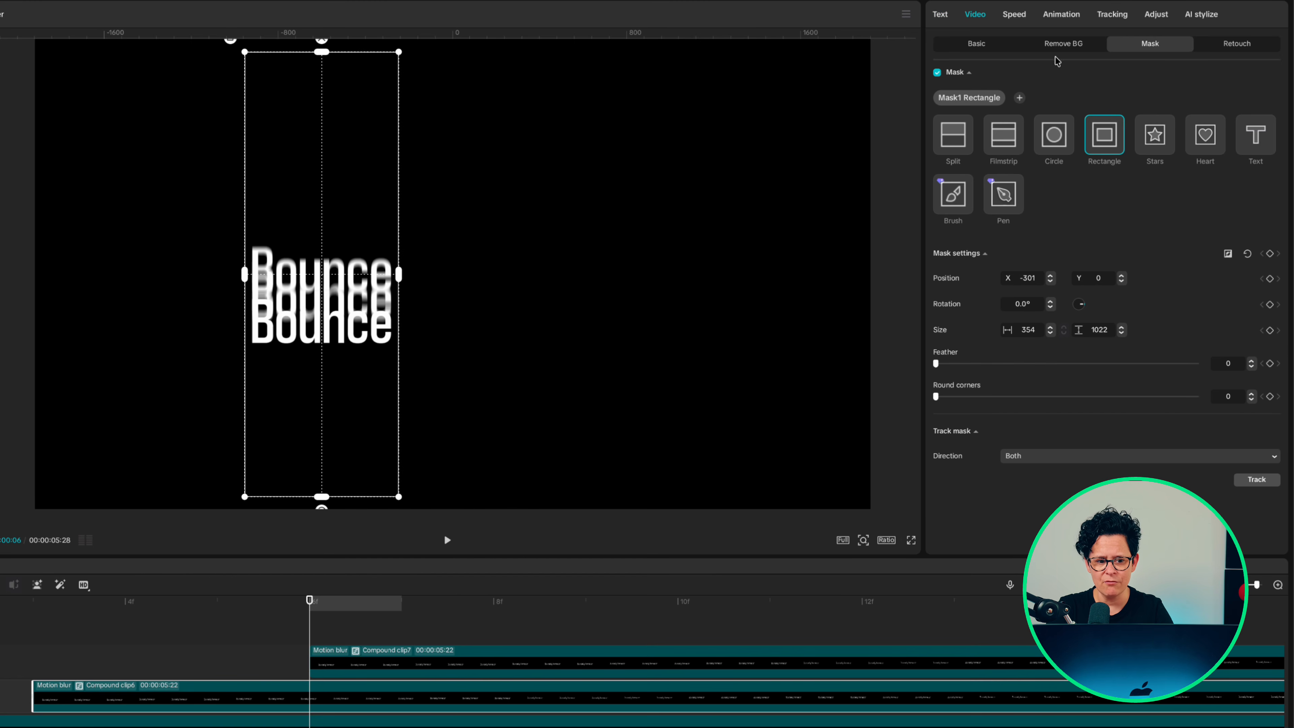
{"action": "left_click_drag", "start_coordinate": [330, 379], "coordinate": [440, 381]}
{"action": "left_click_drag", "start_coordinate": [506, 275], "coordinate": [457, 276]}
{"action": "left_click_drag", "start_coordinate": [437, 331], "coordinate": [433, 332]}
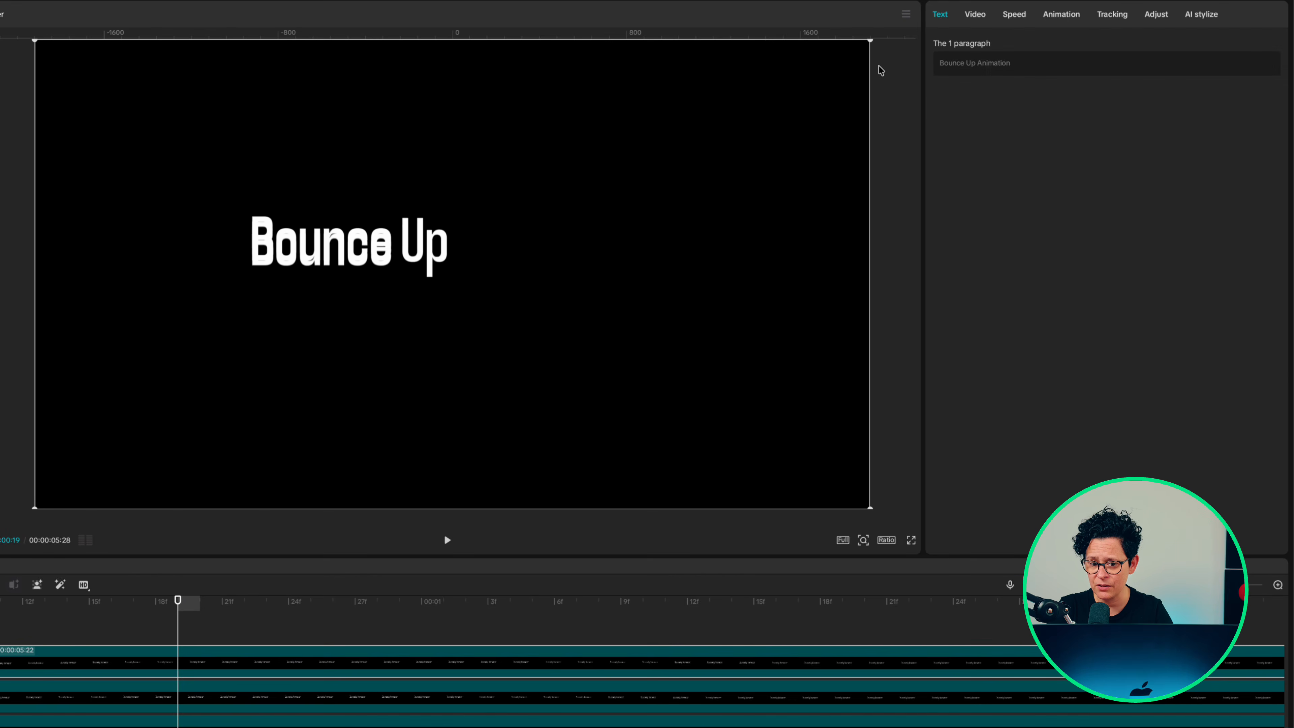
Move and widen the top copy's rectangle mask so it covers only the word "Animation"
{"action": "left_click", "coordinate": [373, 327]}
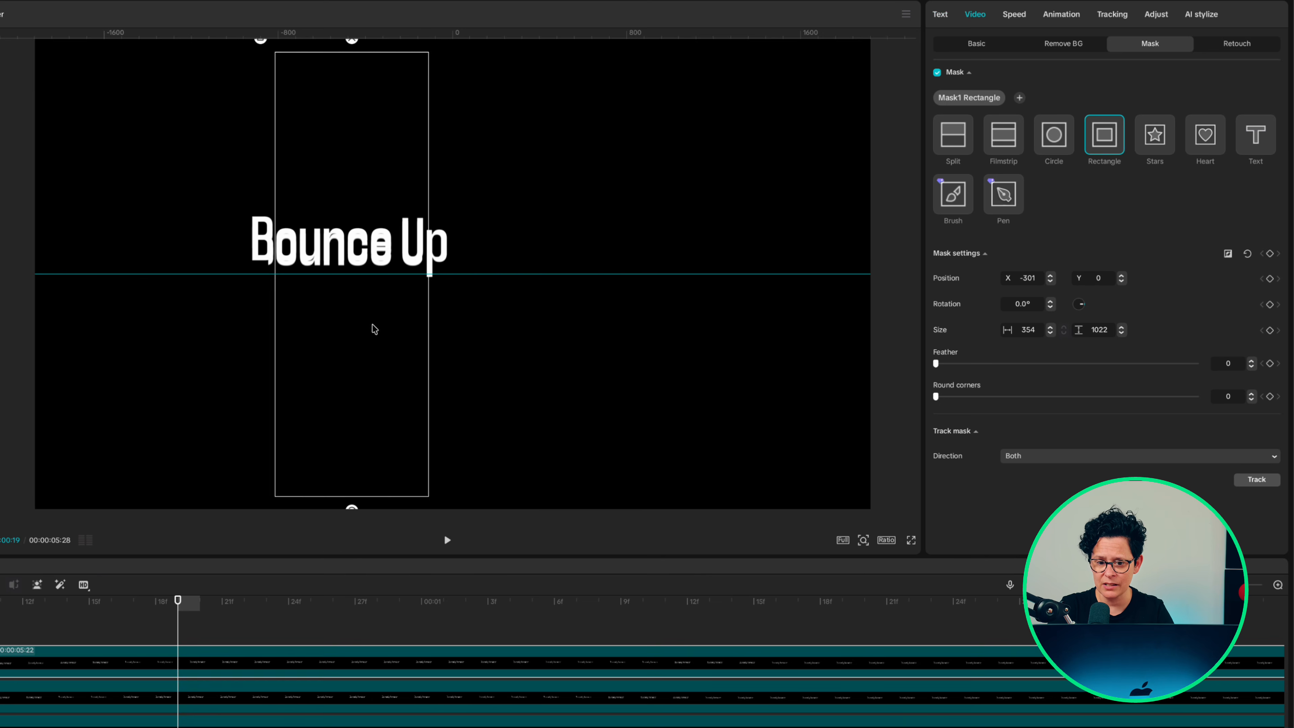
{"action": "left_click_drag", "start_coordinate": [372, 327], "coordinate": [572, 326]}
{"action": "left_click_drag", "start_coordinate": [633, 275], "coordinate": [664, 275]}
{"action": "left_click_drag", "start_coordinate": [609, 325], "coordinate": [615, 327]}
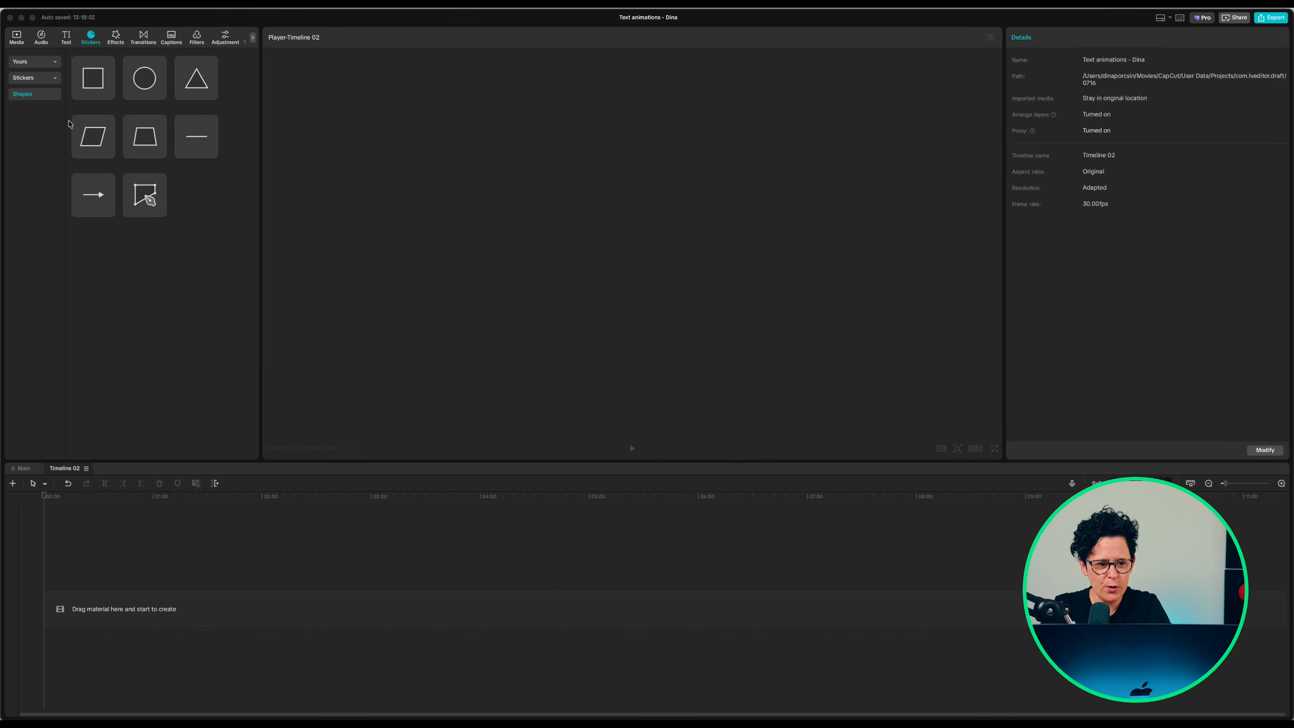
Add a square shape to the empty timeline, extend it to 00:00:17:25 and enlarge it to about 2061 by 1206
{"action": "left_click", "coordinate": [91, 80]}
{"action": "left_click_drag", "start_coordinate": [91, 80], "coordinate": [95, 586]}
{"action": "left_click_drag", "start_coordinate": [487, 582], "coordinate": [1039, 597]}
{"action": "left_click_drag", "start_coordinate": [691, 295], "coordinate": [987, 446]}
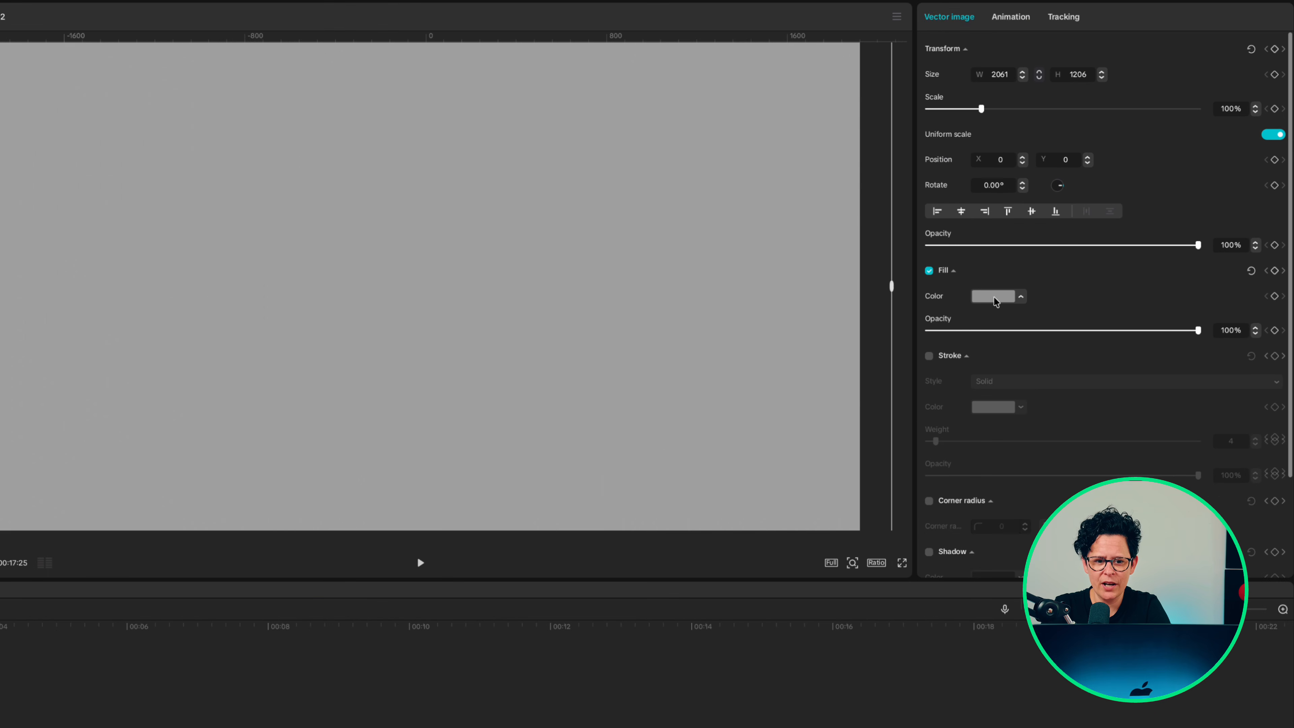
Keyframe the background shape's fill colour from orange at the start to cyan at 00:00:01:00
{"action": "left_click", "coordinate": [993, 300]}
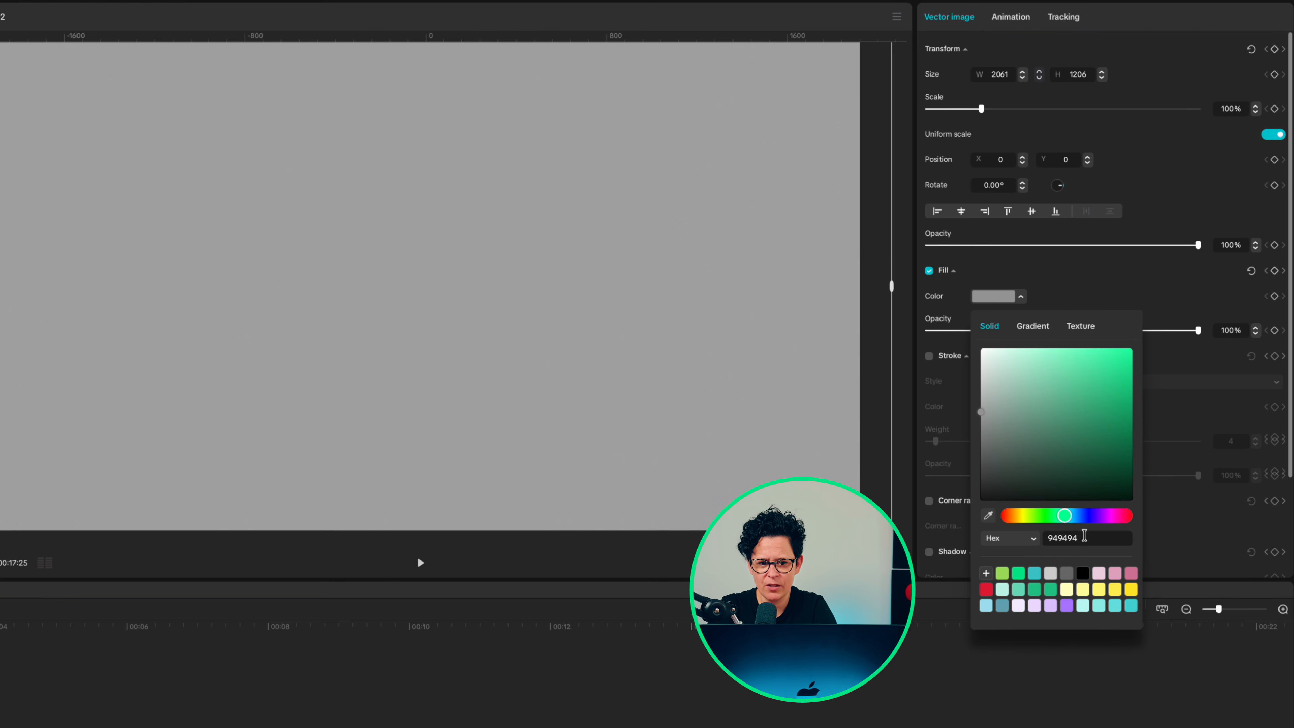
{"action": "key", "text": "super+v"}
{"action": "key", "text": "Return"}
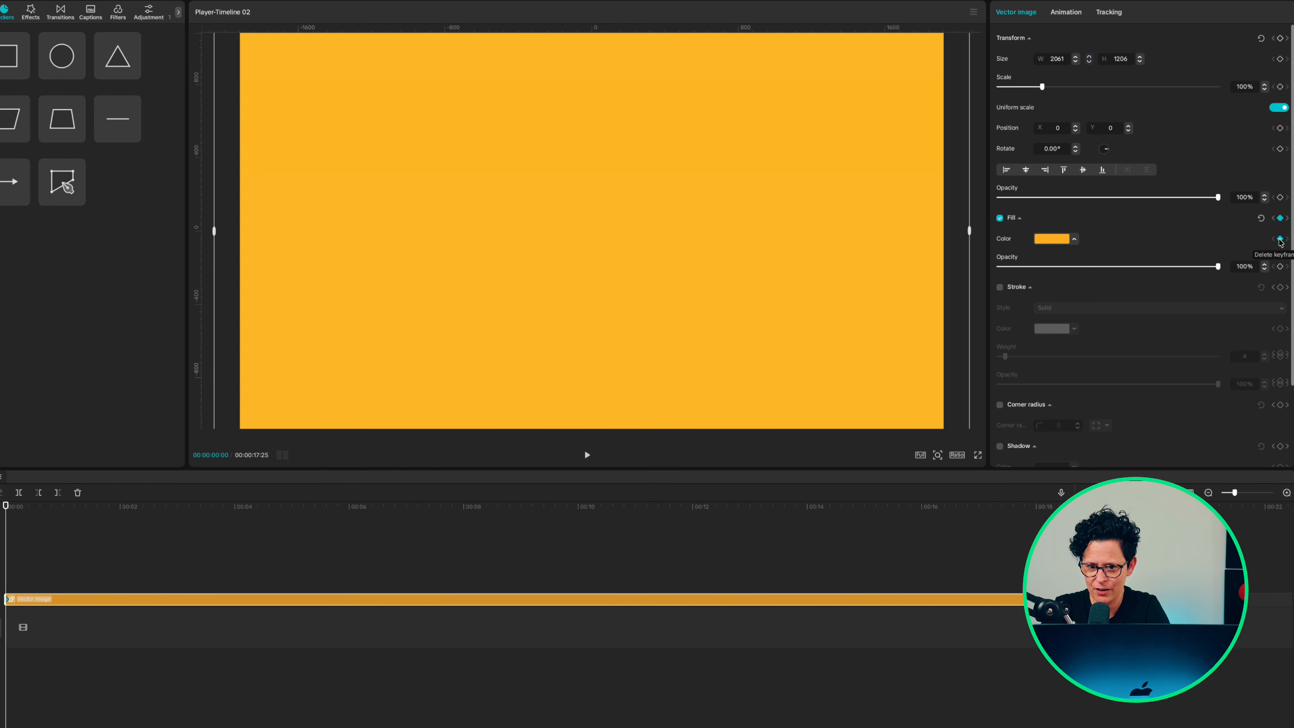
{"action": "left_click_drag", "start_coordinate": [77, 516], "coordinate": [62, 516]}
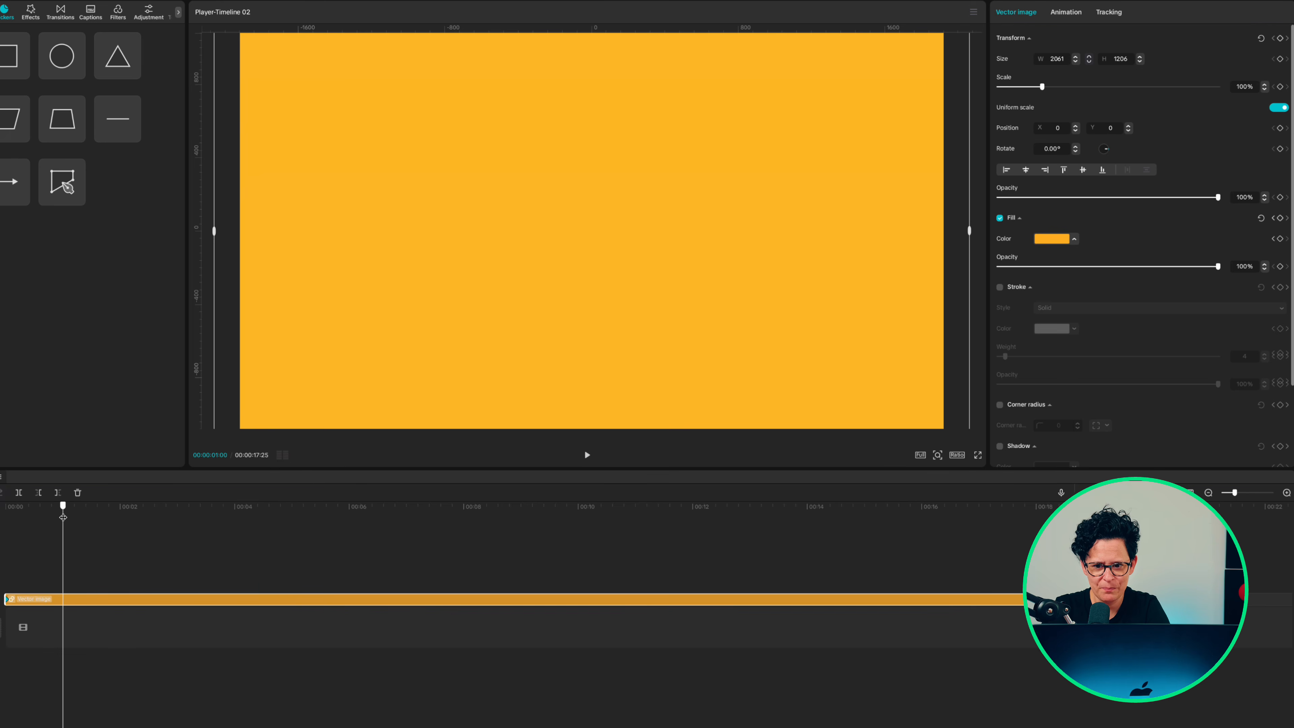
{"action": "left_click", "coordinate": [1049, 240]}
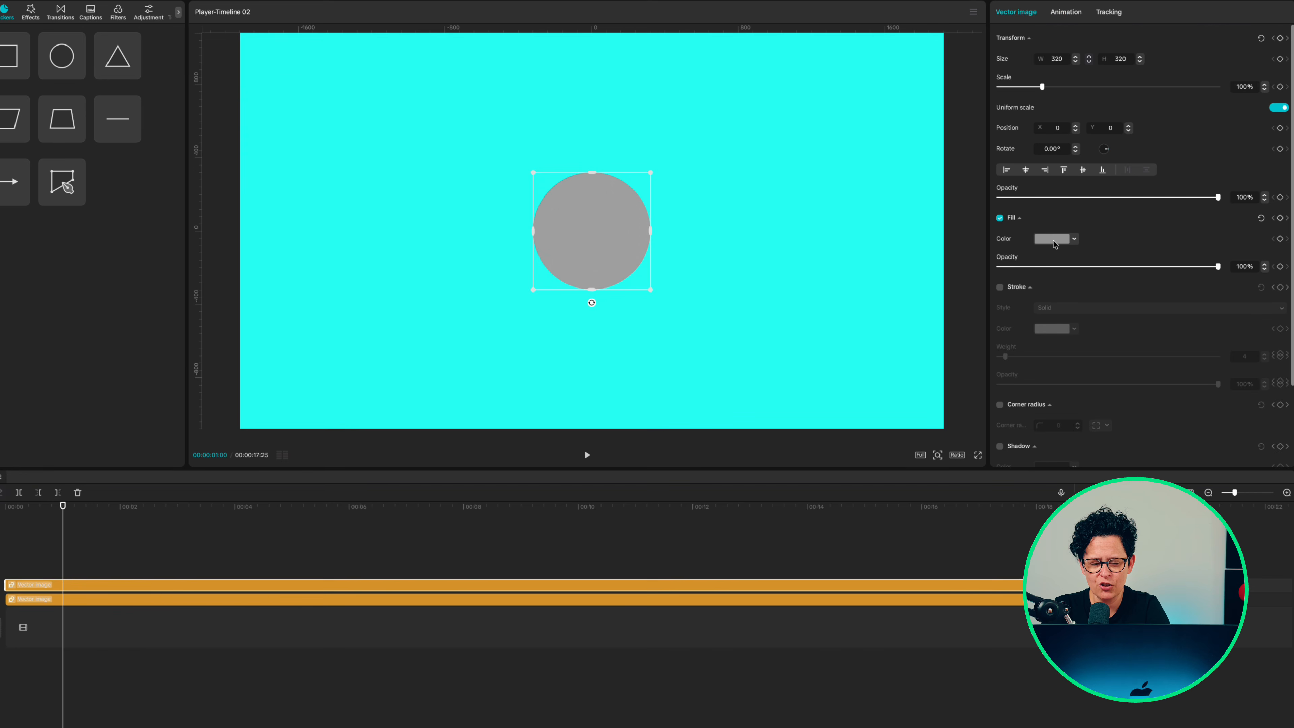
Fill the circle shape with cyan and enlarge it proportionally from its centre to a height of about 1015
{"action": "left_click", "coordinate": [1054, 244]}
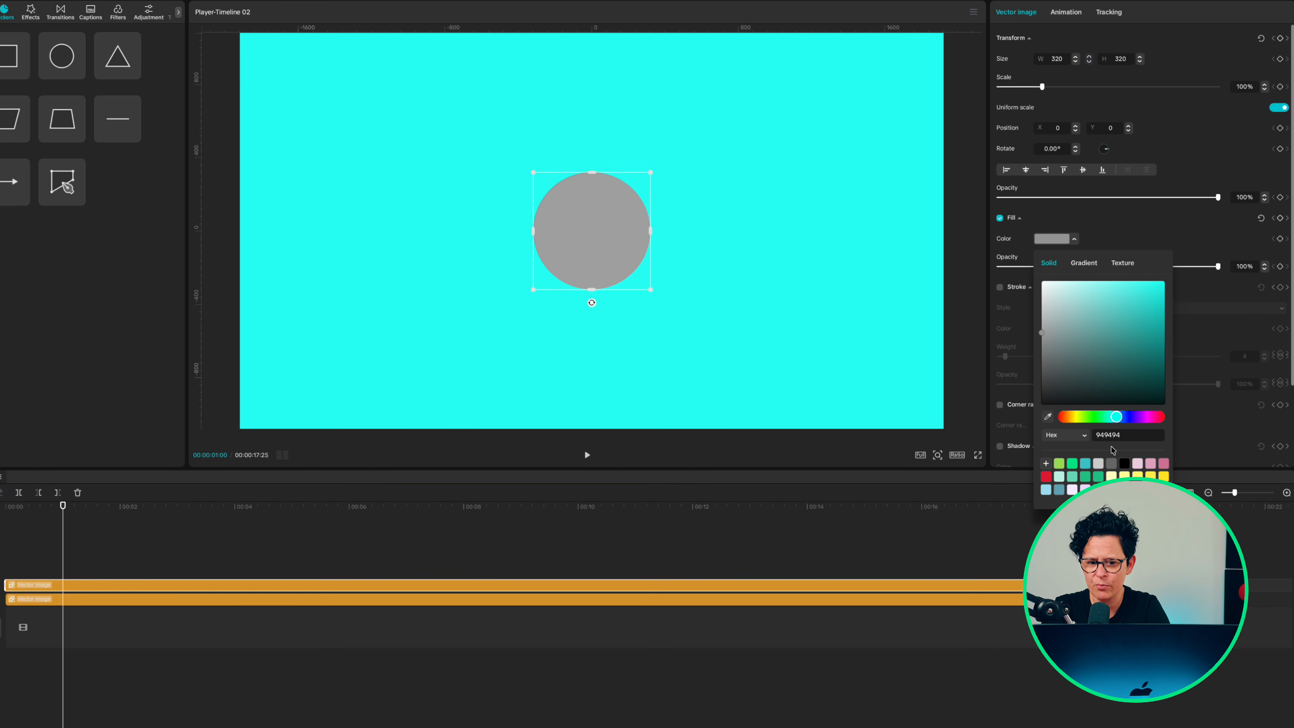
{"action": "key", "text": "Return"}
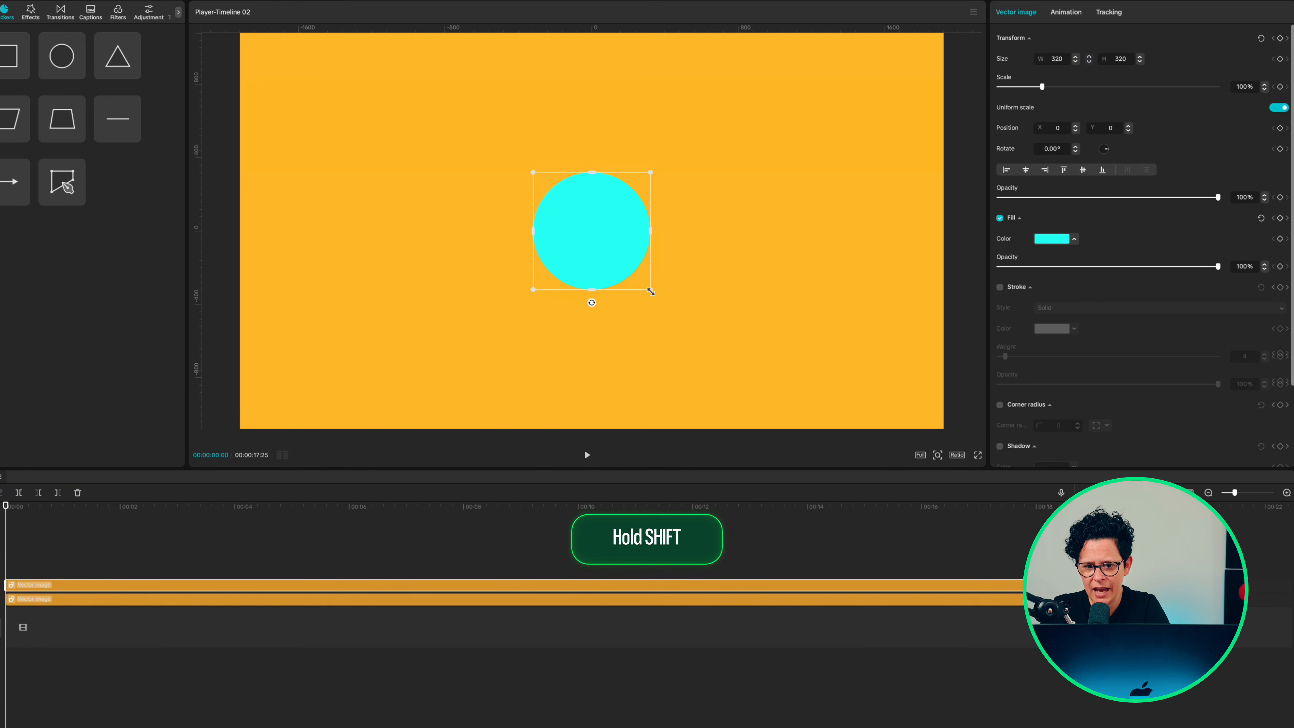
{"action": "left_click_drag", "start_coordinate": [651, 291], "coordinate": [730, 370]}
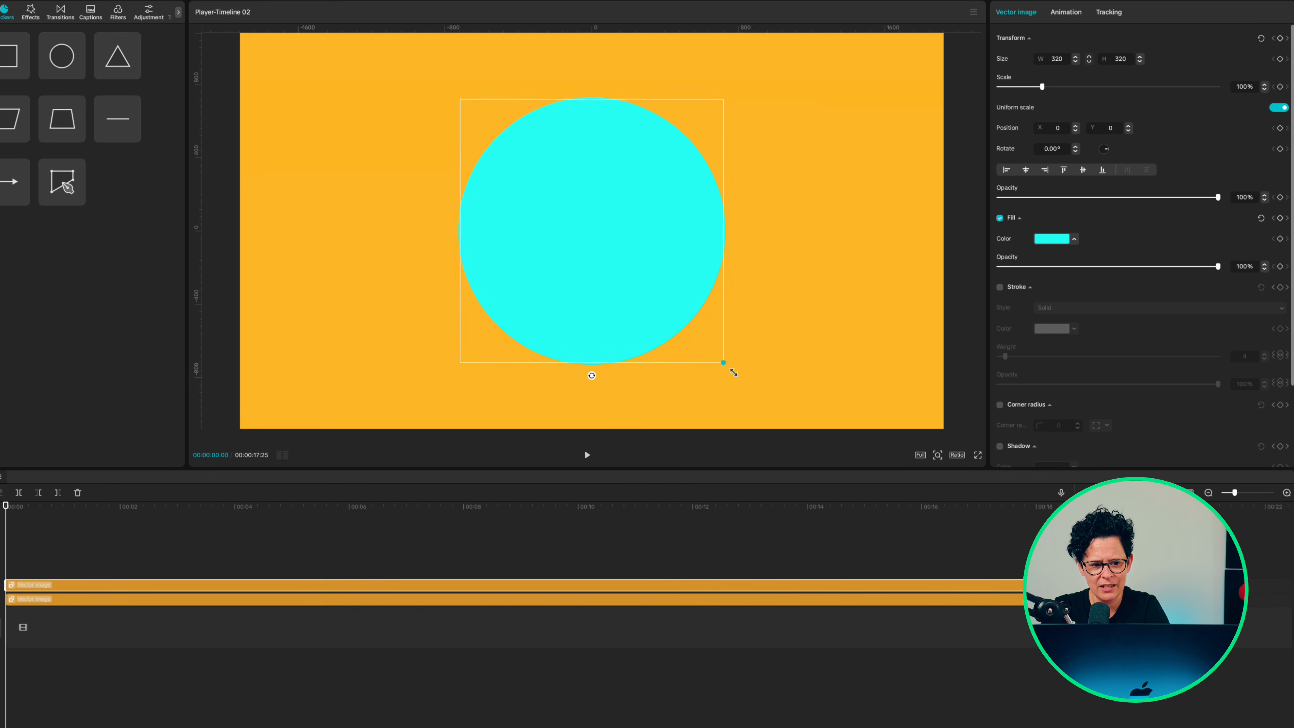
Set the circle's width and height to 1700 and add transform and fill keyframes at the start
{"action": "left_click", "coordinate": [1056, 59]}
{"action": "type", "text": "1700"}
{"action": "key", "text": "Return"}
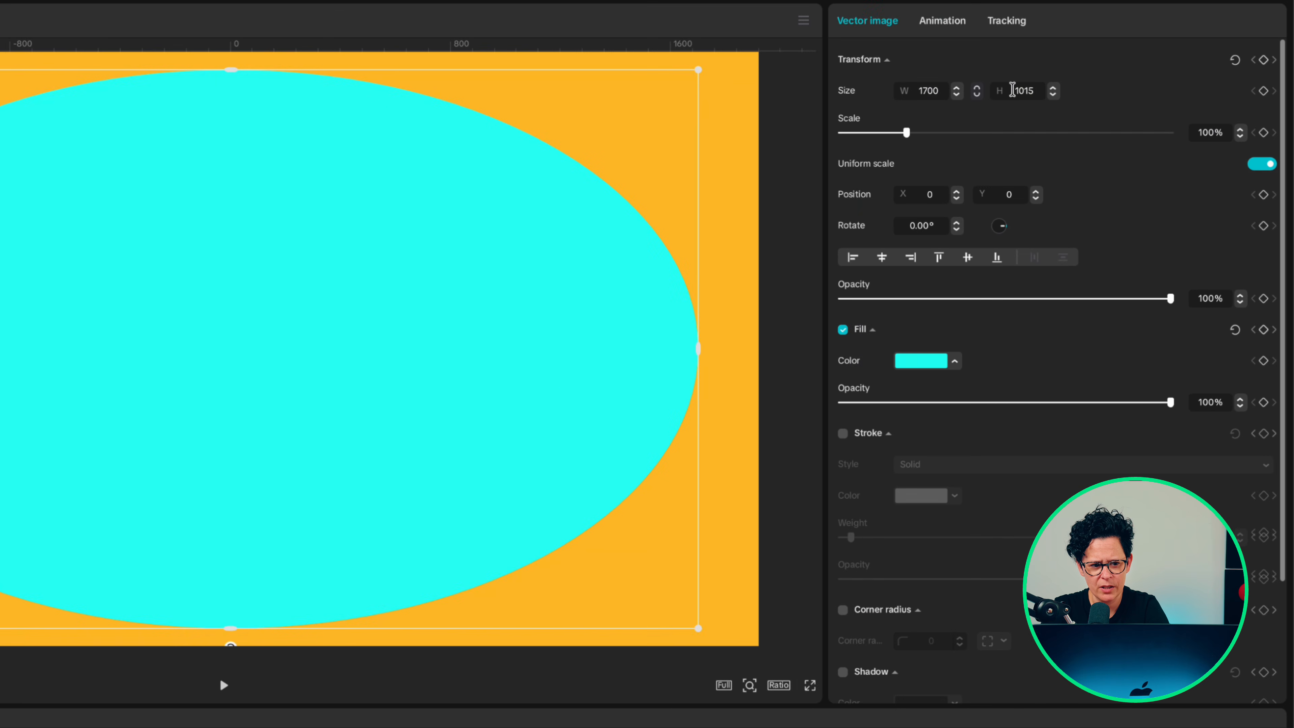
{"action": "type", "text": "1700"}
{"action": "key", "text": "Return"}
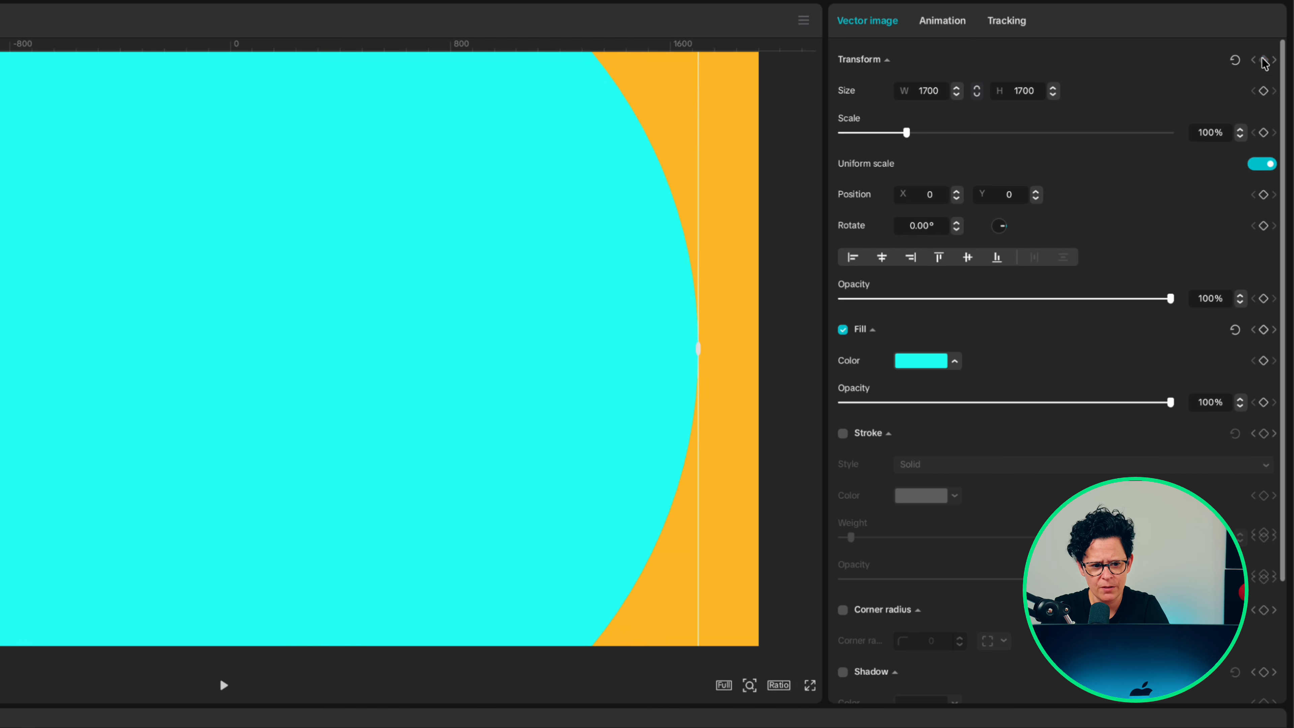
{"action": "left_click", "coordinate": [1263, 60]}
{"action": "left_click", "coordinate": [1264, 331]}
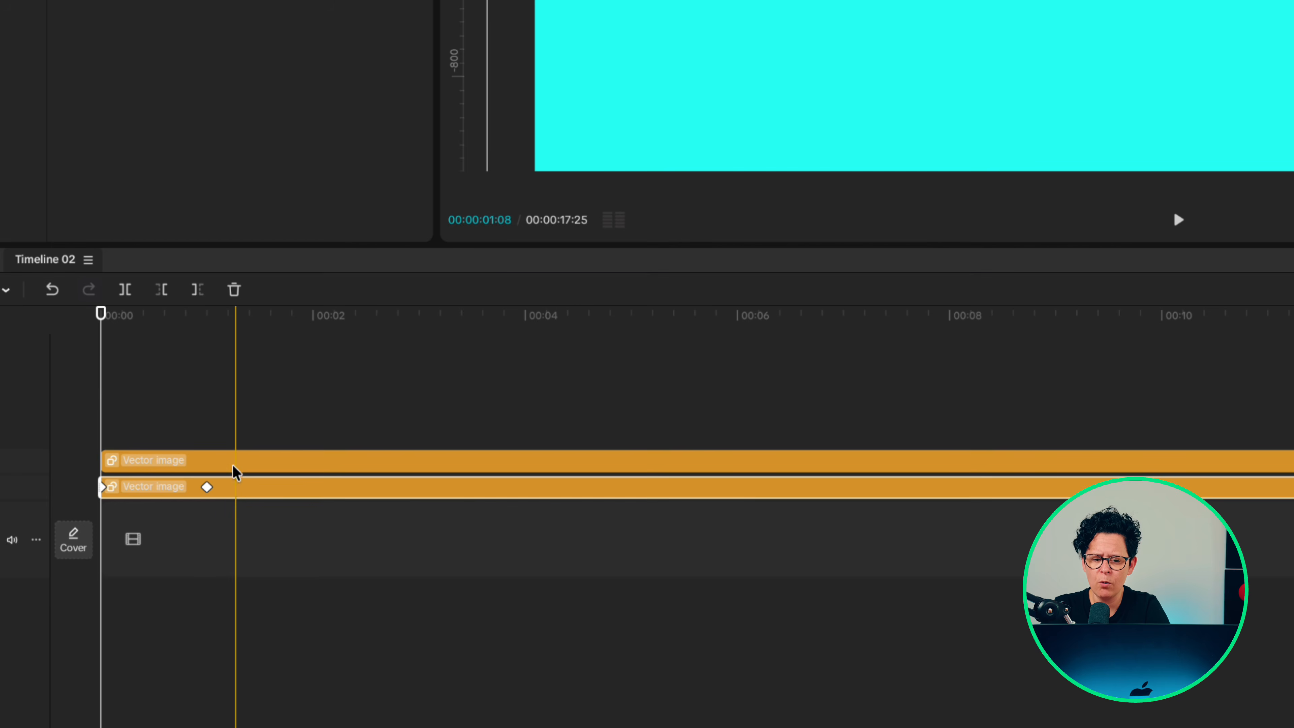
At 00:00:01:00, keyframe the circle with an orange fill, a 360° rotation and a width and height of 400
{"action": "left_click", "coordinate": [206, 487]}
{"action": "left_click", "coordinate": [206, 465]}
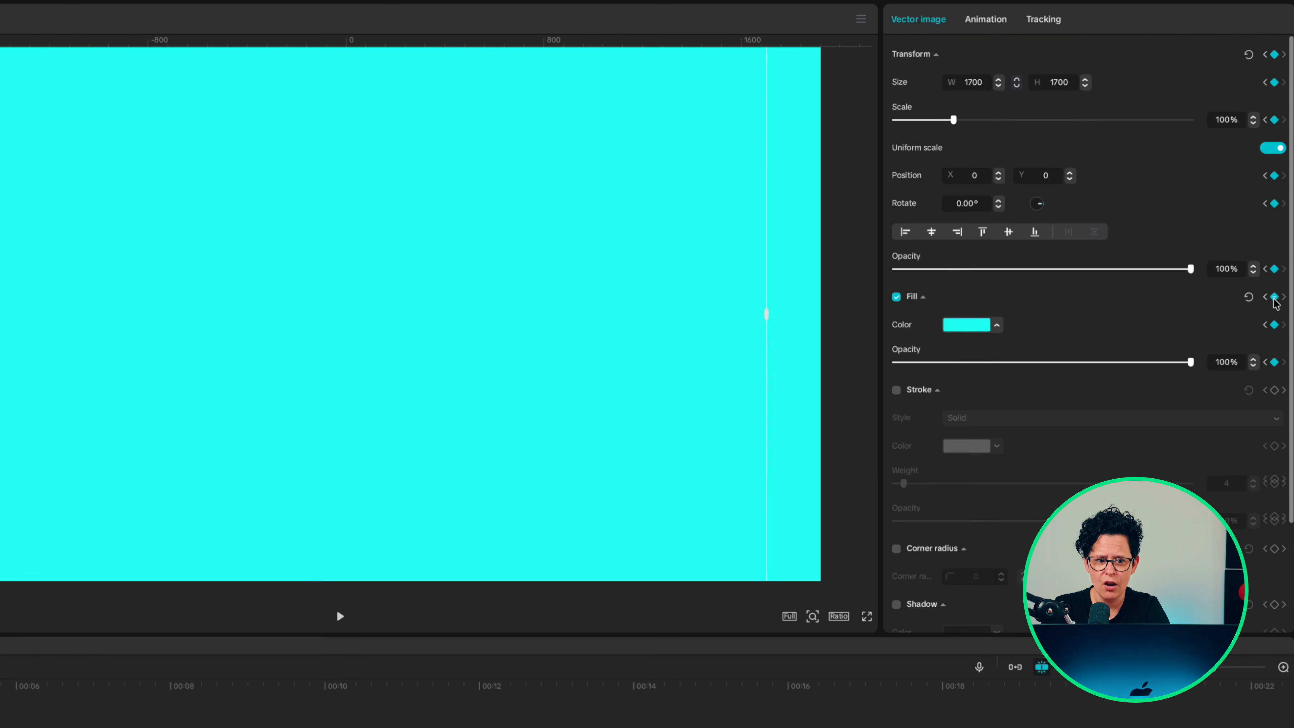
{"action": "scroll", "coordinate": [1275, 299], "scroll_direction": "down", "scroll_amount": 1}
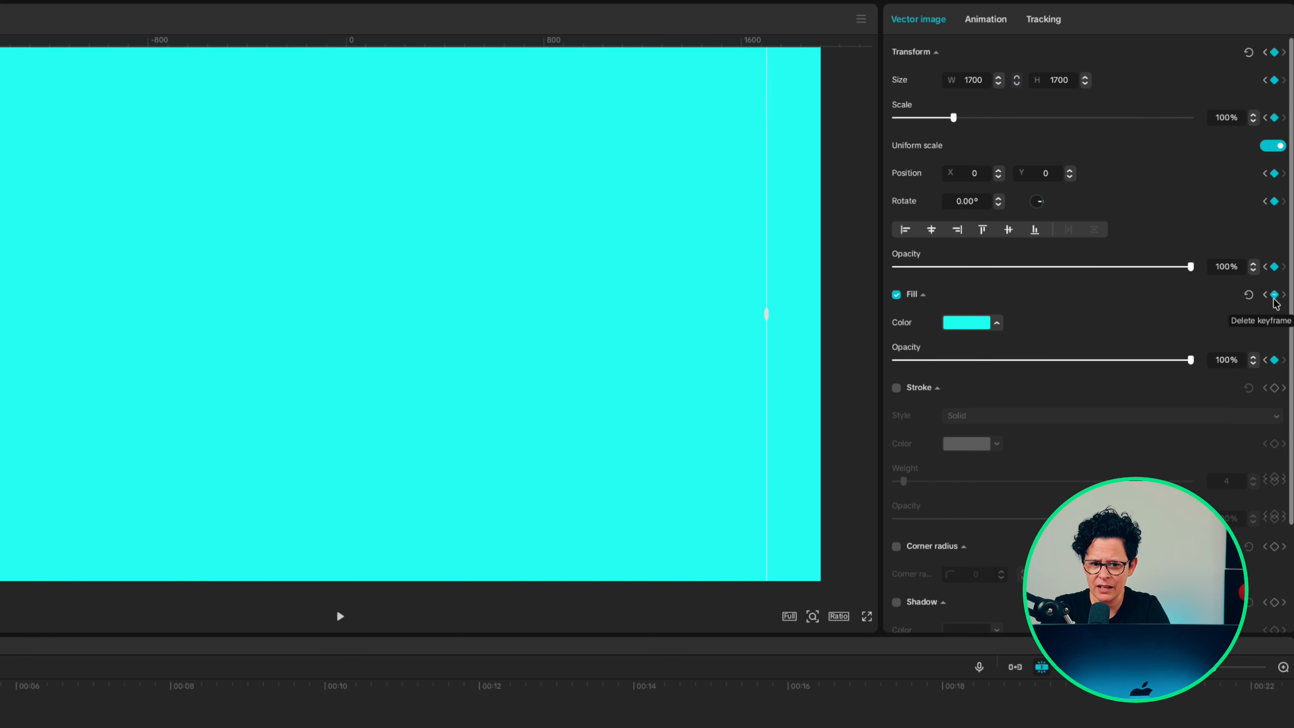
{"action": "left_click", "coordinate": [968, 324]}
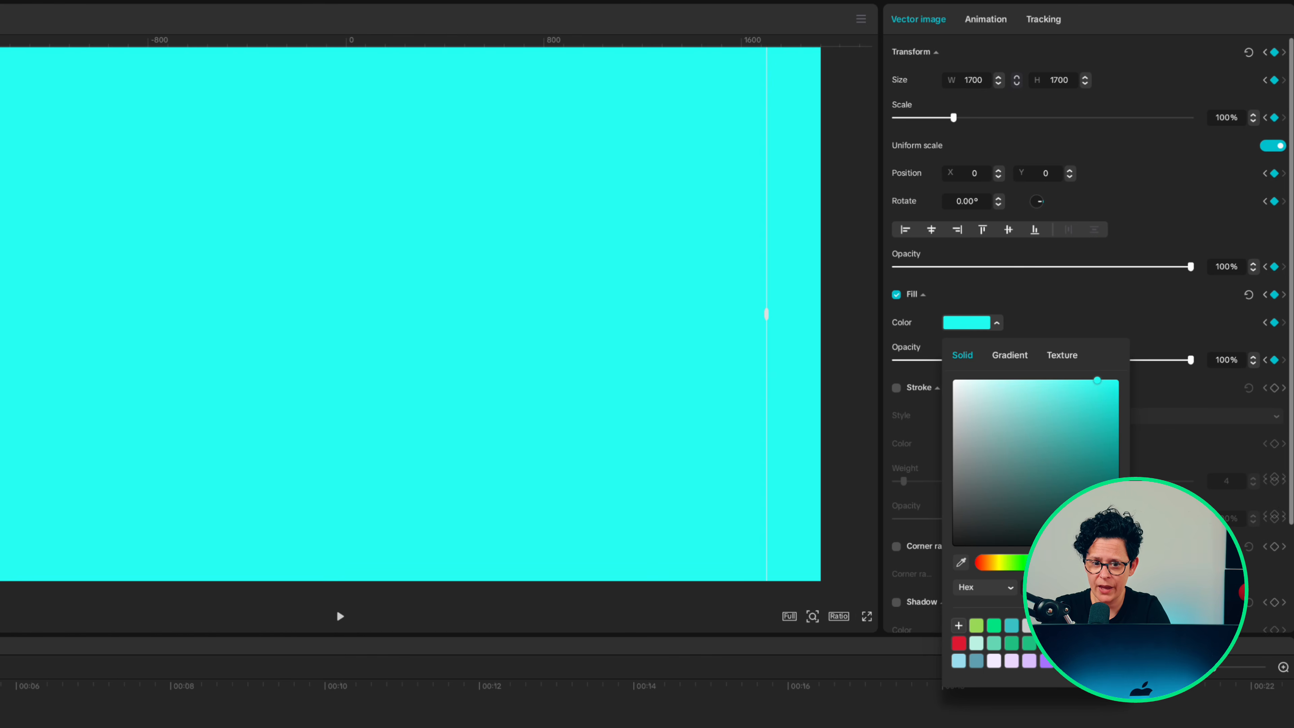
{"action": "left_click", "coordinate": [994, 563]}
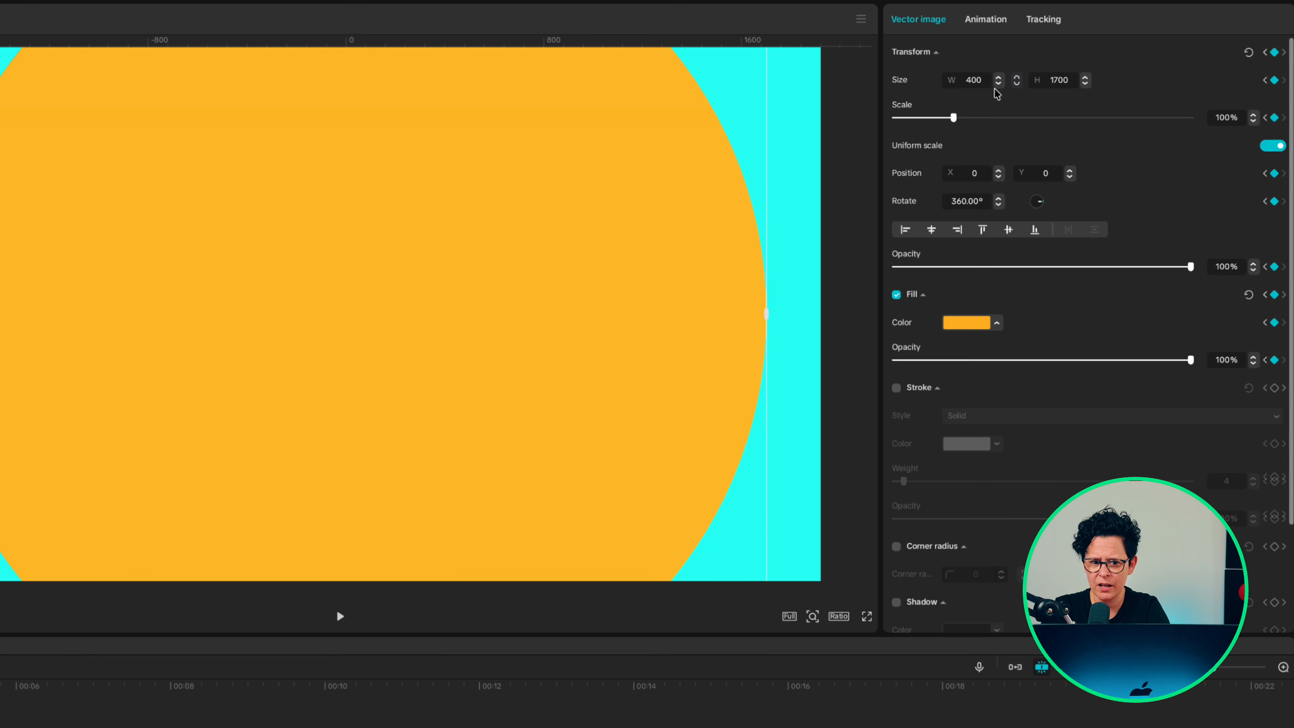
{"action": "left_click", "coordinate": [1072, 78]}
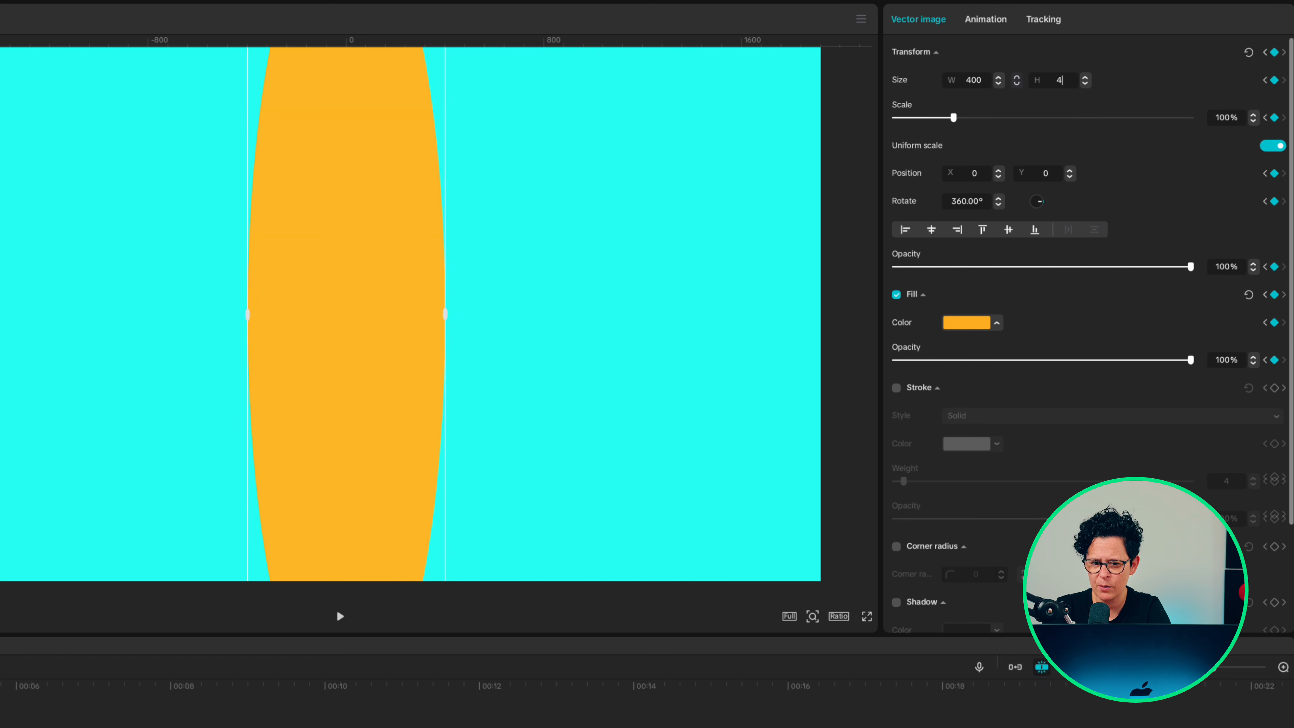
{"action": "key", "text": "Return"}
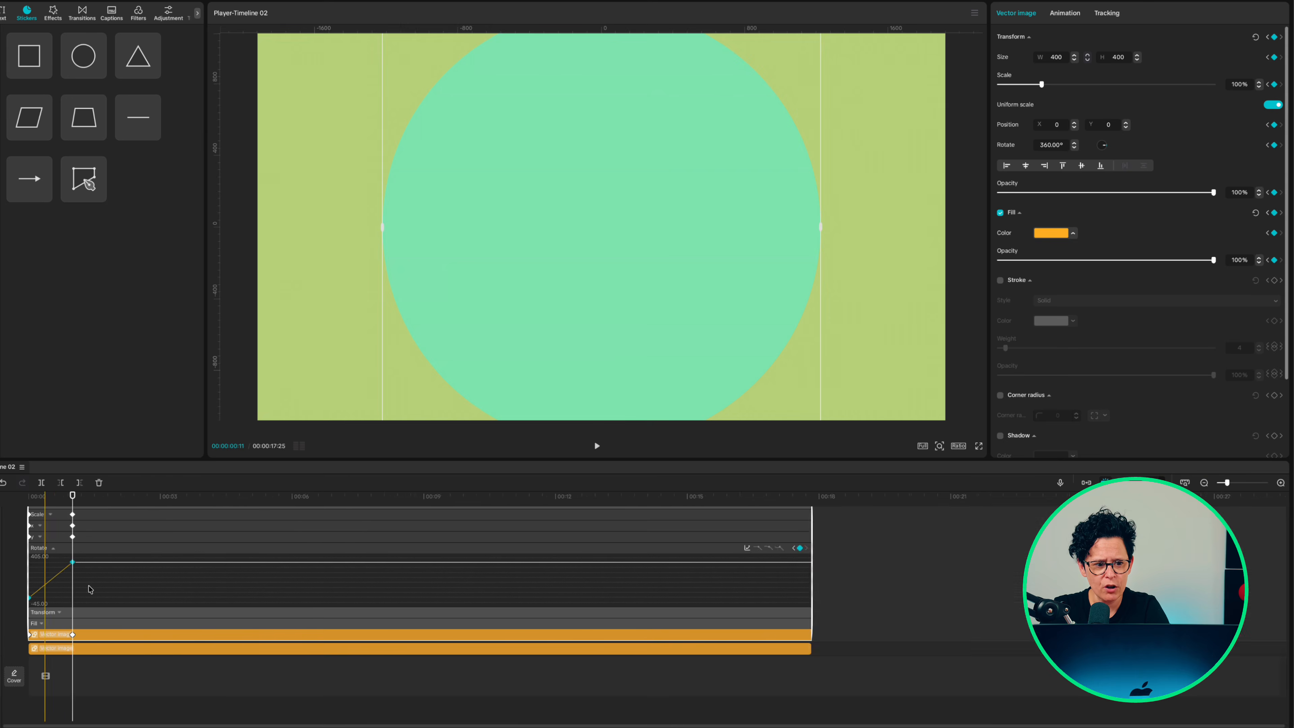
Apply the Ease In preset curve to the circle's rotation keyframes and open the preset curves for its width
{"action": "left_click", "coordinate": [679, 547]}
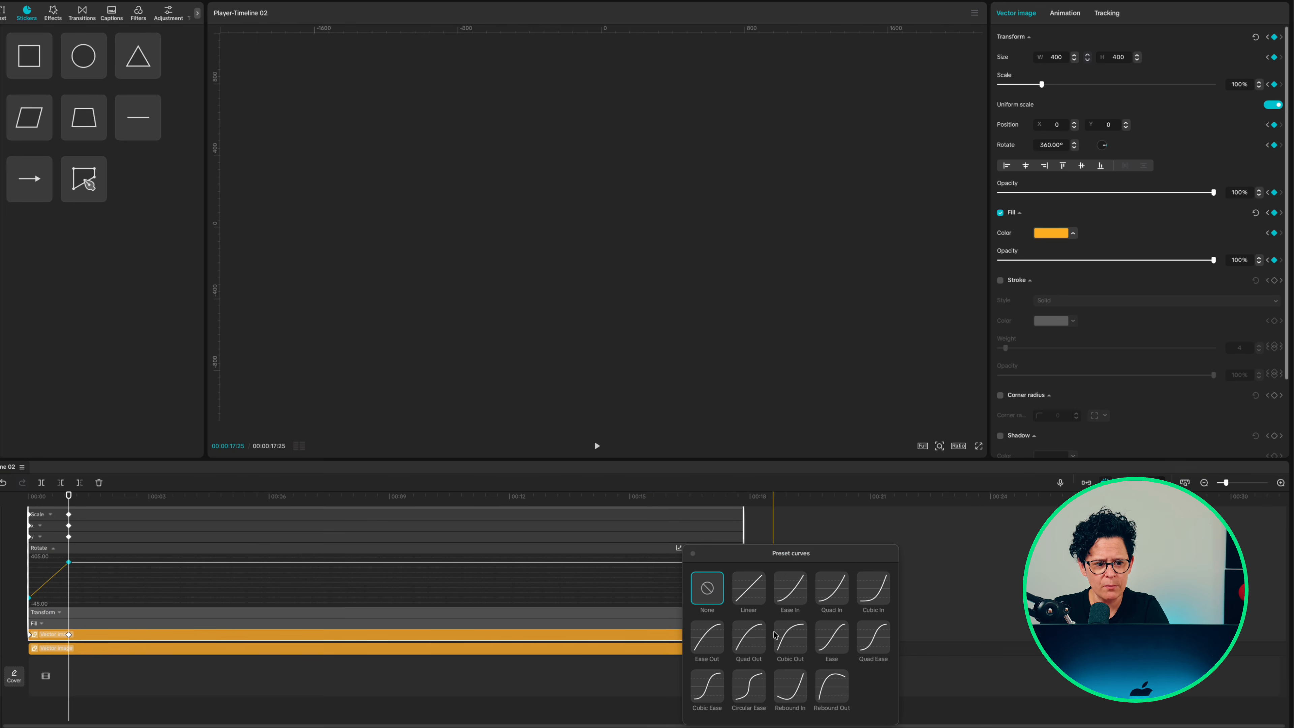
{"action": "left_click", "coordinate": [791, 592]}
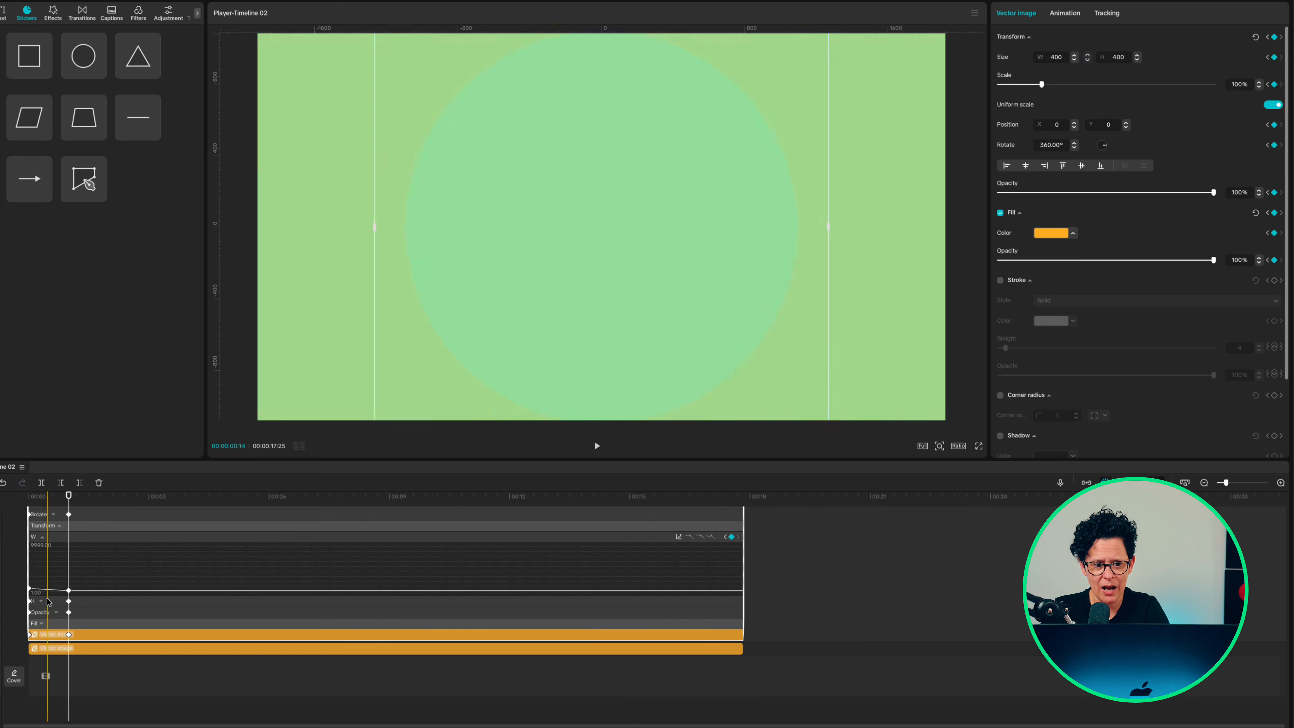
{"action": "left_click", "coordinate": [682, 540]}
{"action": "left_click", "coordinate": [679, 537]}
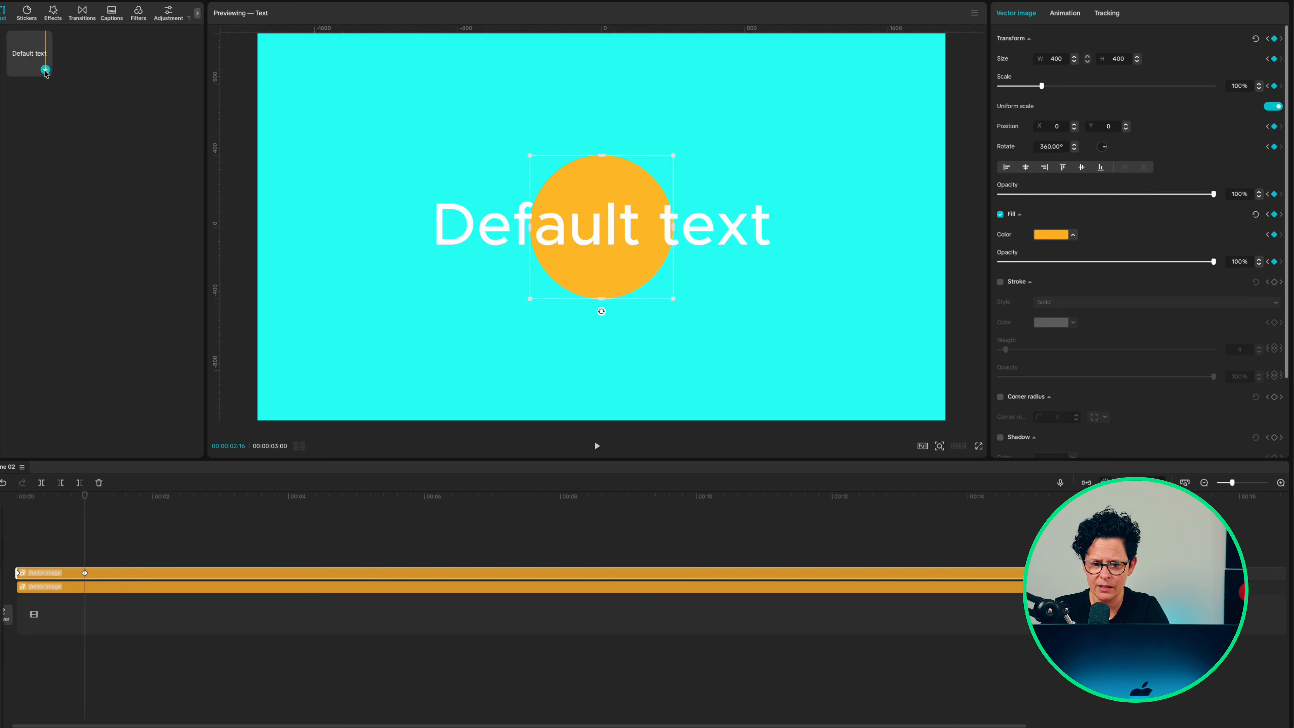
Add a default text clip at 00:00:01:00 reading "This is a cool animation" in the Coolvetica font
{"action": "left_click", "coordinate": [46, 70]}
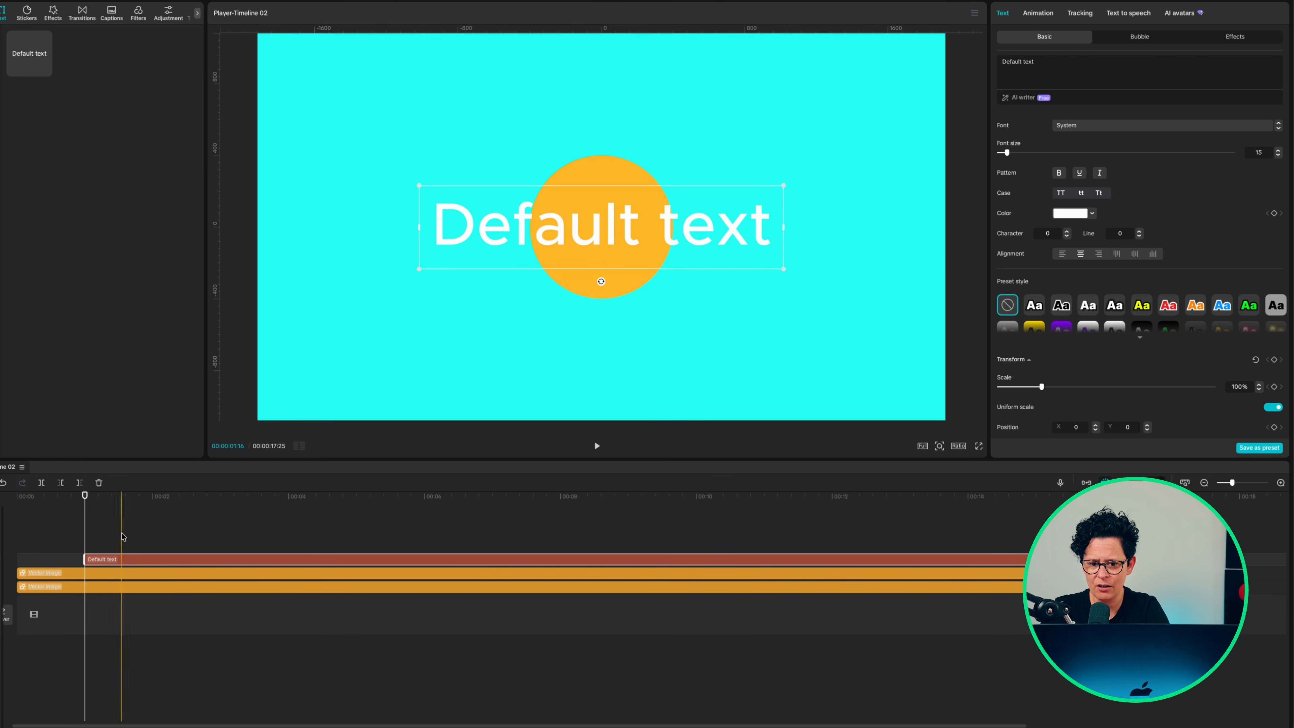
{"action": "triple_click", "coordinate": [1003, 61]}
{"action": "type", "text": "This is a cool animation"}
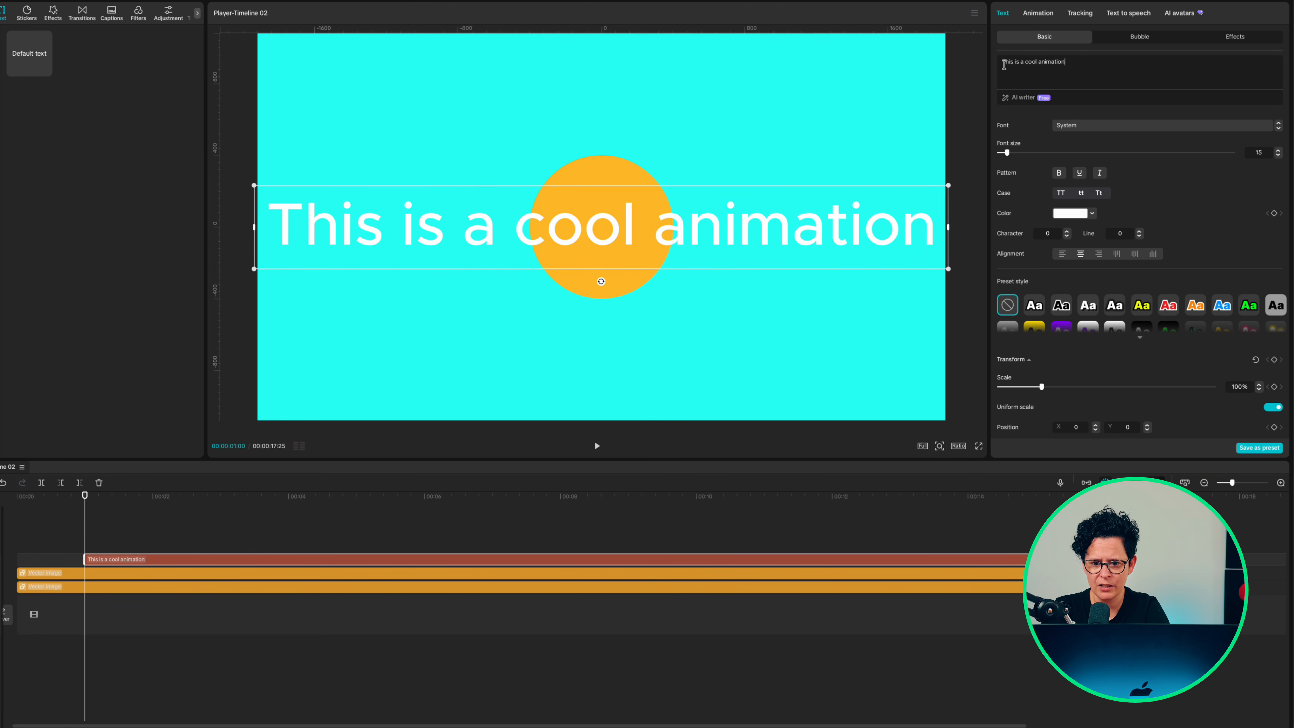
{"action": "left_click", "coordinate": [1072, 127]}
{"action": "left_click", "coordinate": [1084, 244]}
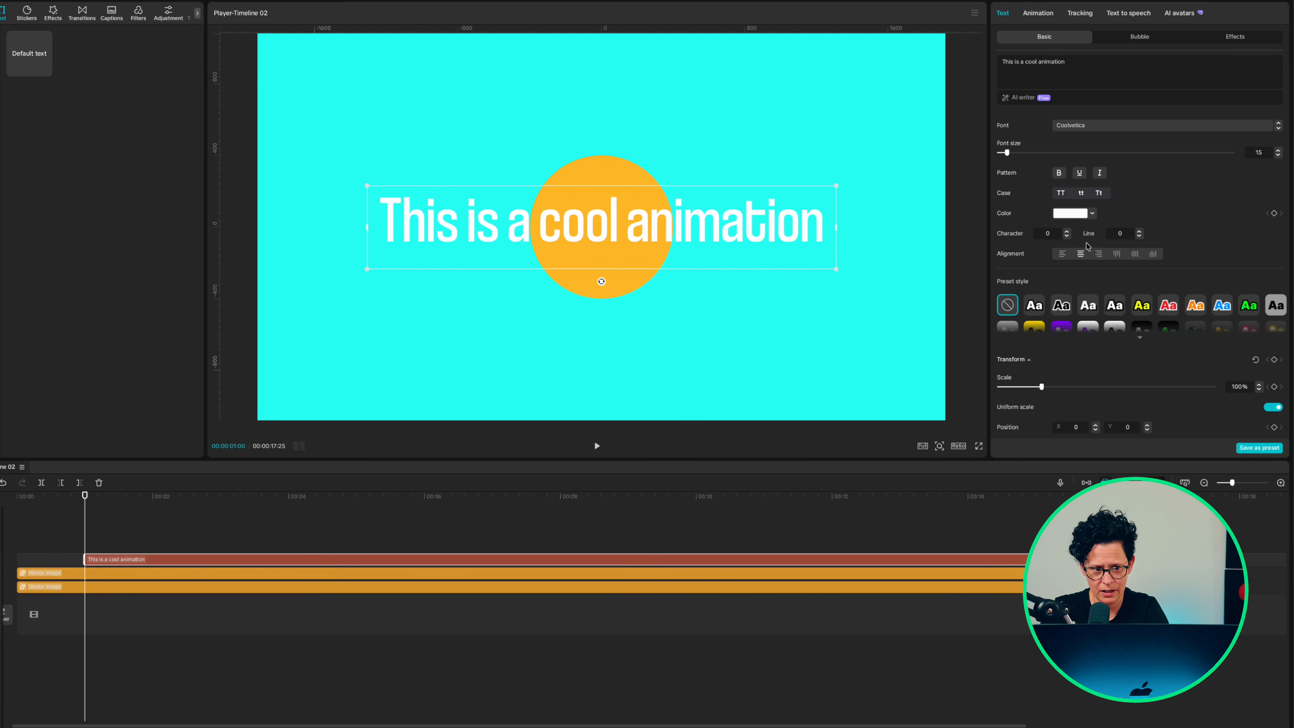
Set the text's font size to 5 and scale the text up to about 336%
{"action": "left_click", "coordinate": [1250, 152]}
{"action": "type", "text": "5"}
{"action": "key", "text": "Return"}
{"action": "left_click_drag", "start_coordinate": [682, 242], "coordinate": [797, 269]}
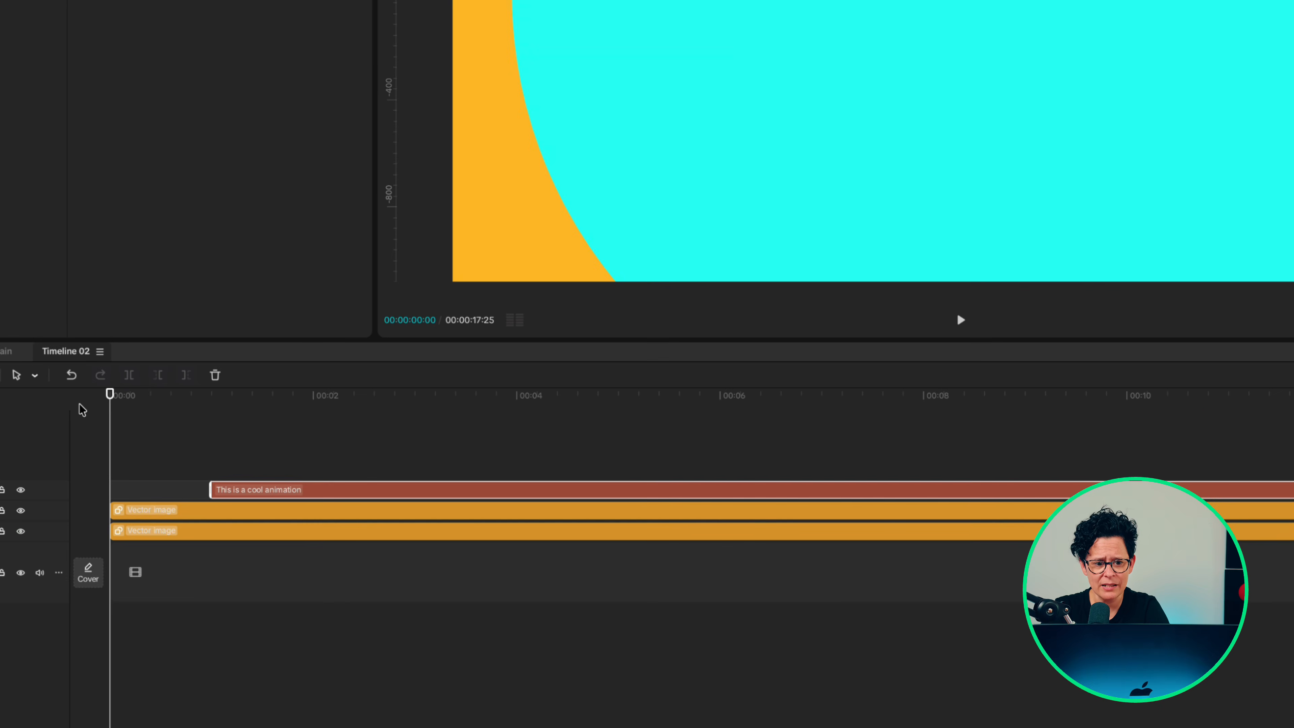
Move the text clip to start at 00:00:00:10 and enable its curve with a strength keyframe of 0° there
{"action": "key", "text": "shift+Right"}
{"action": "left_click_drag", "start_coordinate": [254, 491], "coordinate": [194, 500]}
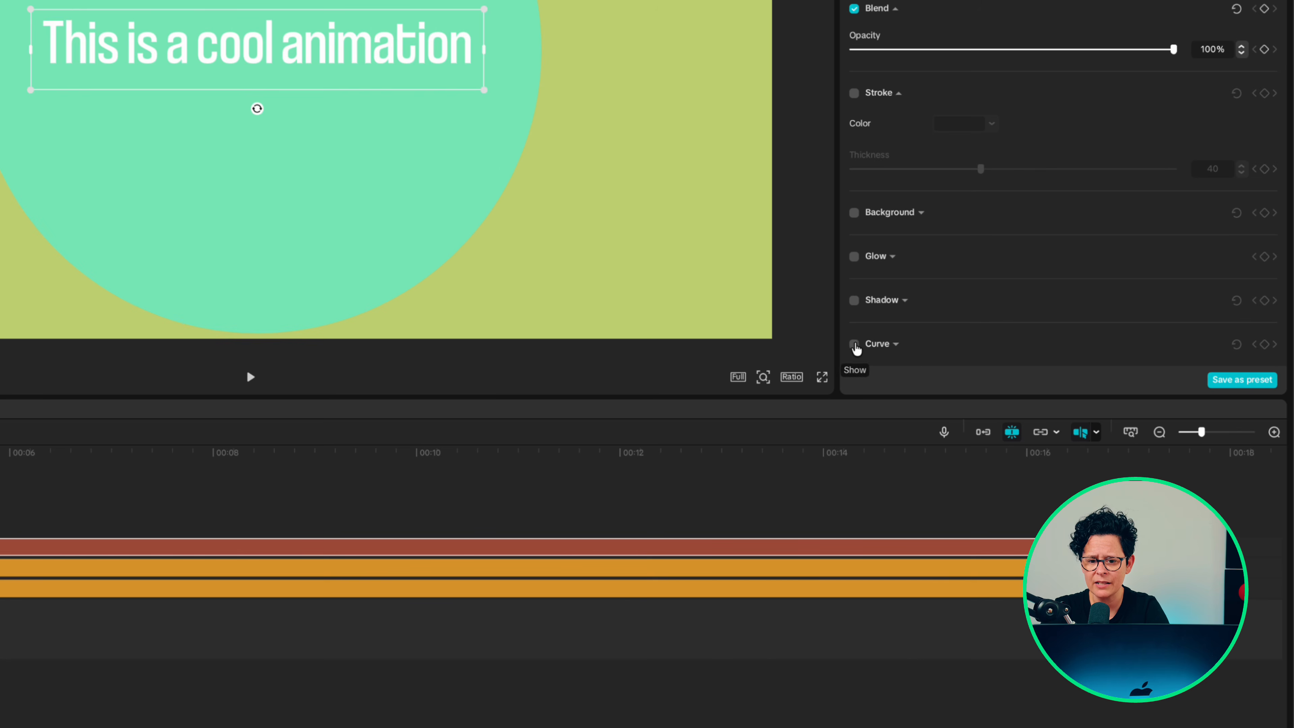
{"action": "left_click", "coordinate": [854, 344]}
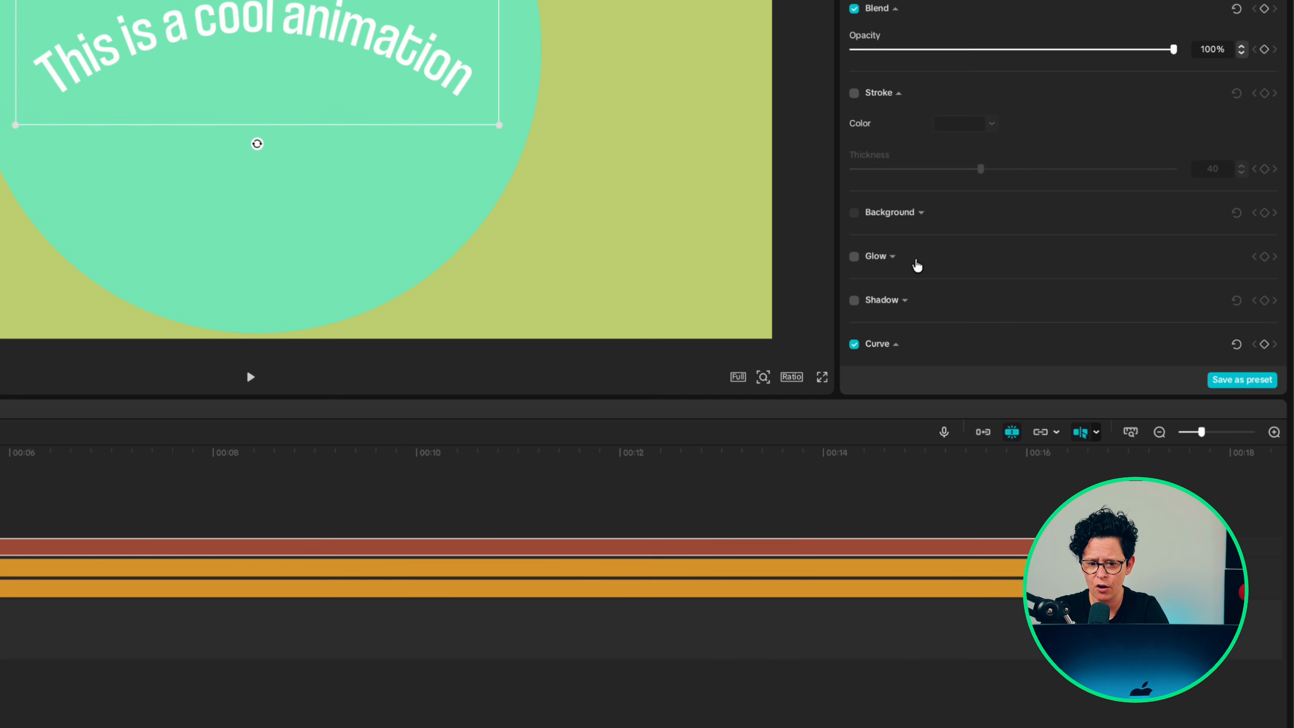
{"action": "scroll", "coordinate": [916, 265], "scroll_direction": "down", "scroll_amount": 2}
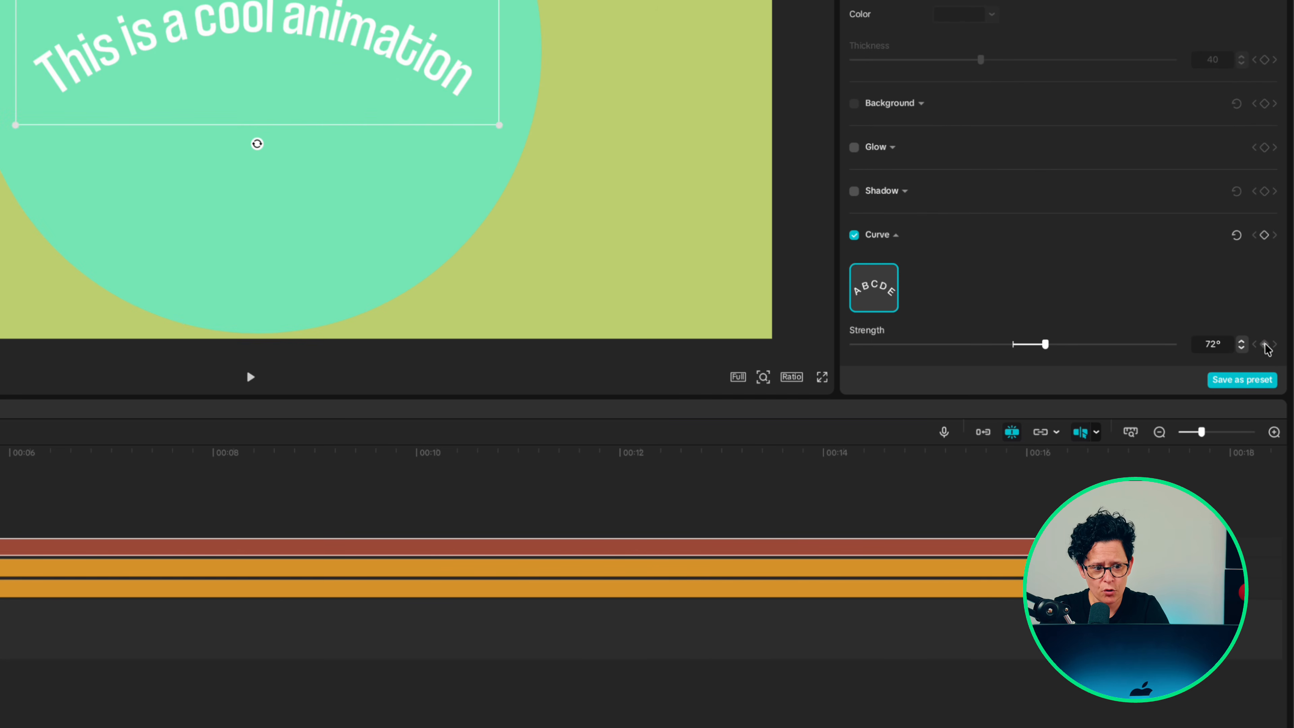
{"action": "left_click_drag", "start_coordinate": [1046, 344], "coordinate": [1012, 344]}
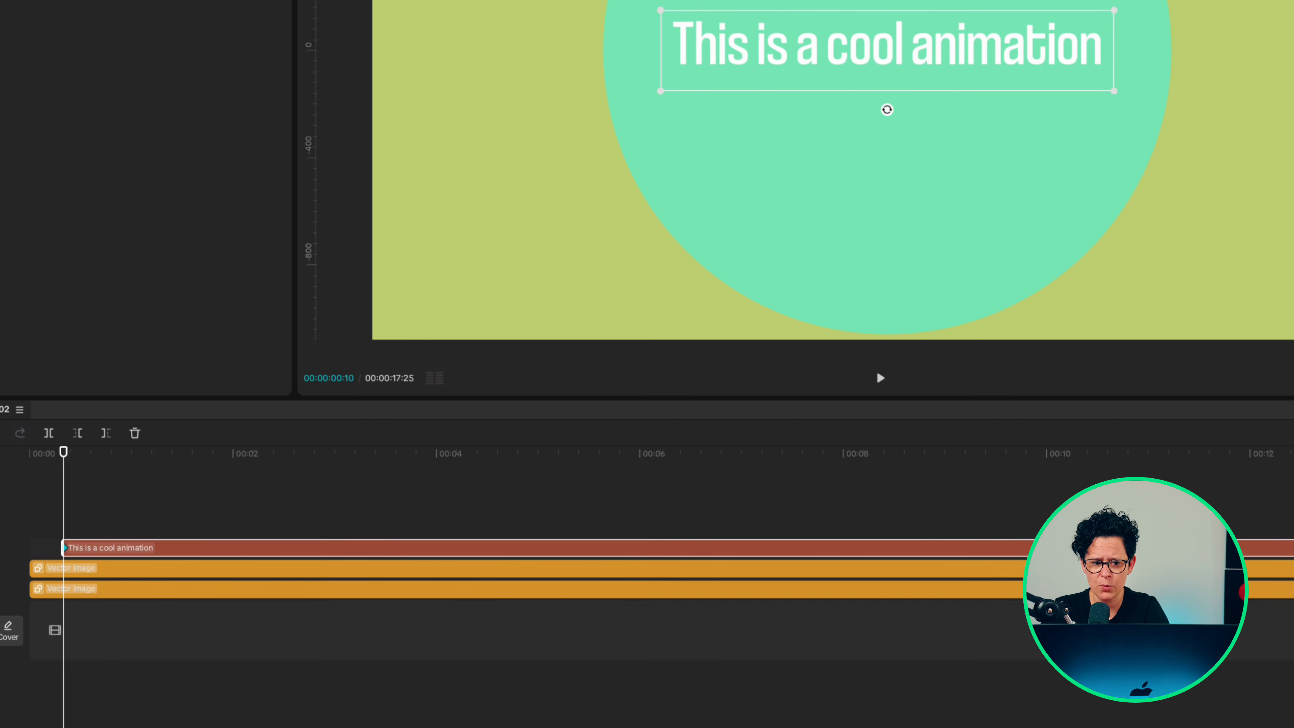
Keyframe the text's curve strength to 360° at 00:00:01:00 so it wraps around the circle
{"action": "key", "text": "shift+Right"}
{"action": "key", "text": "shift+Right"}
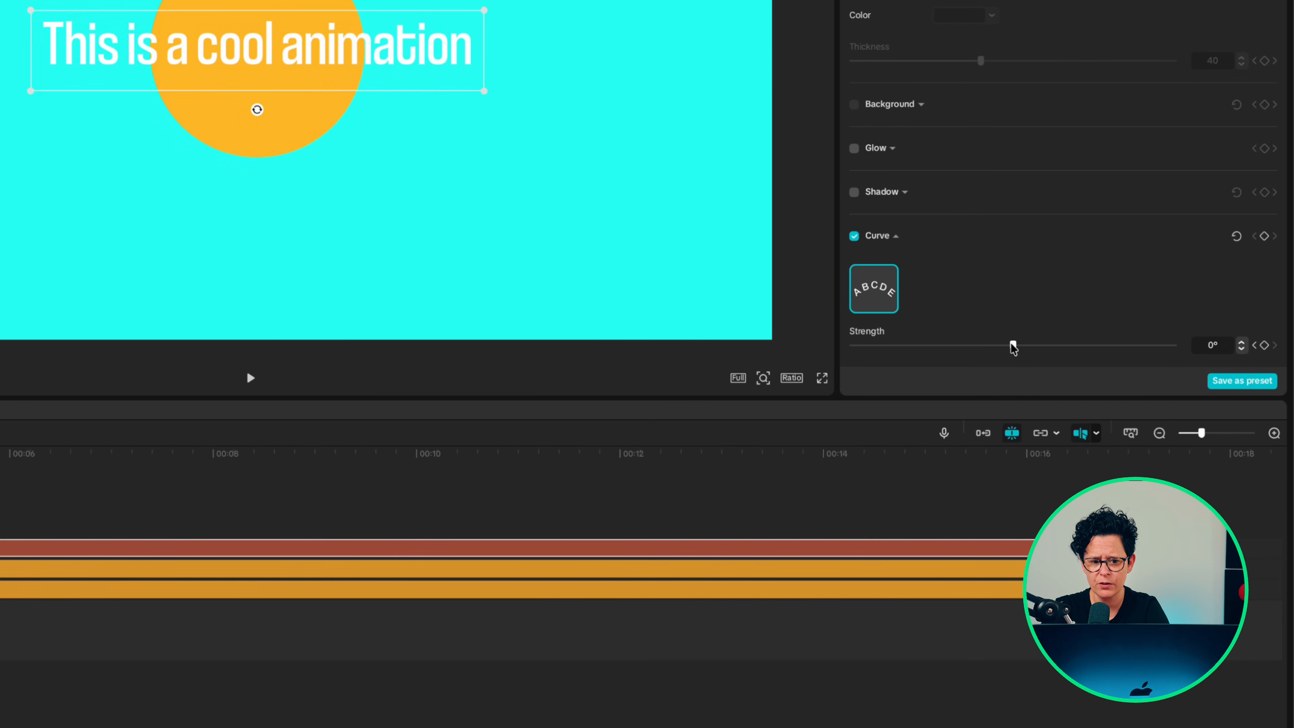
{"action": "left_click_drag", "start_coordinate": [1013, 346], "coordinate": [1243, 348]}
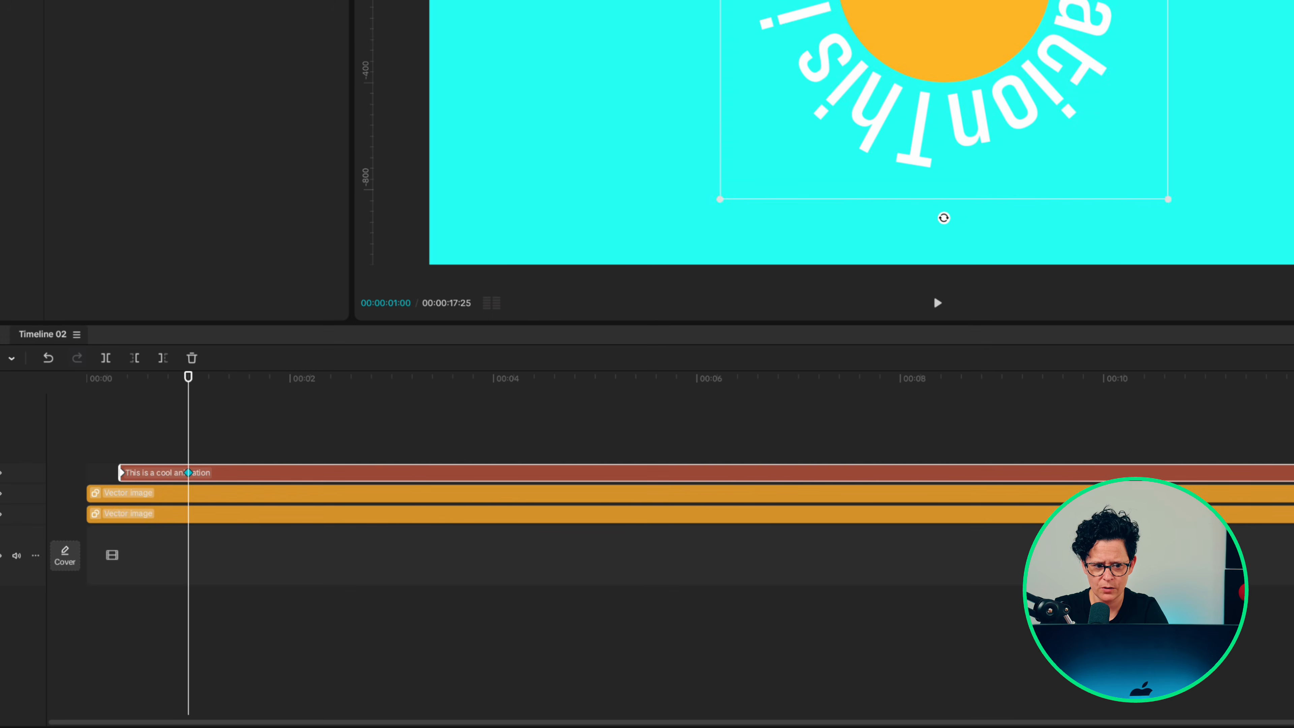
Keyframe the circular text's plane rotation to 180° at 00:00:02:20
{"action": "key", "text": "shift+Right"}
{"action": "key", "text": "shift+Right"}
{"action": "key", "text": "shift+Right"}
{"action": "key", "text": "shift+Right"}
{"action": "key", "text": "shift+Right"}
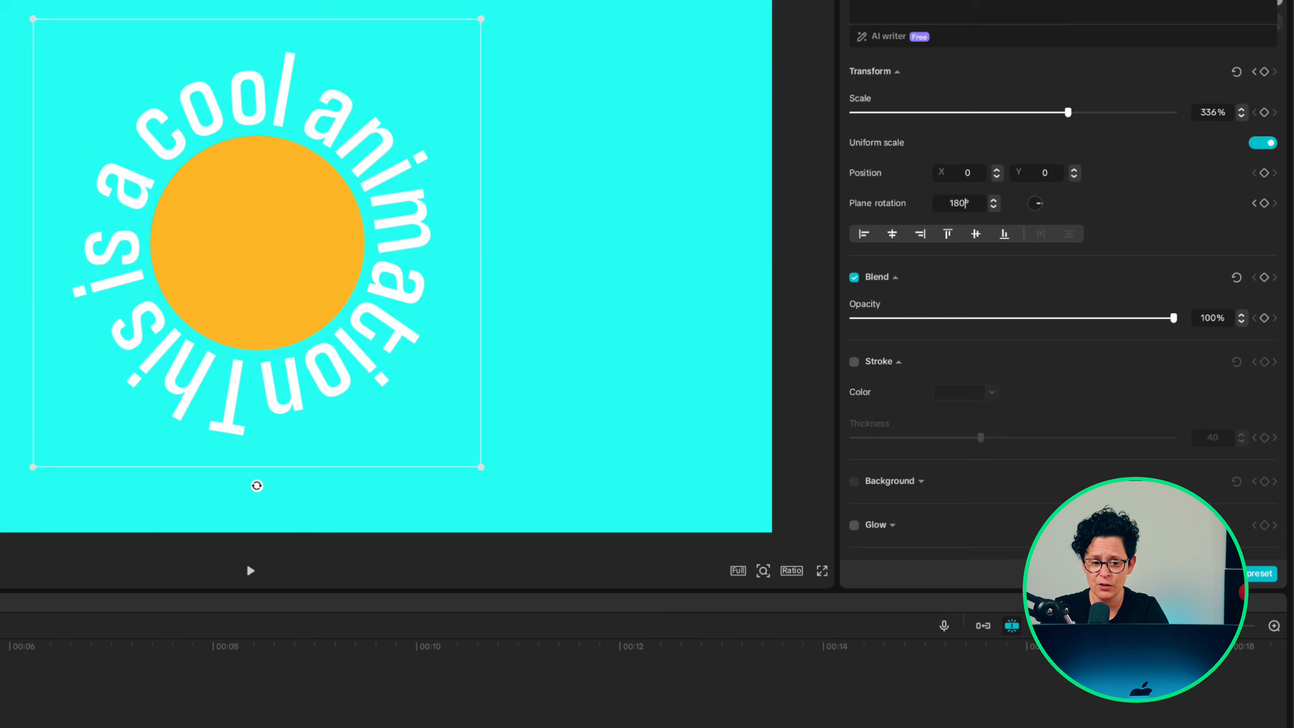
{"action": "left_click", "coordinate": [966, 203]}
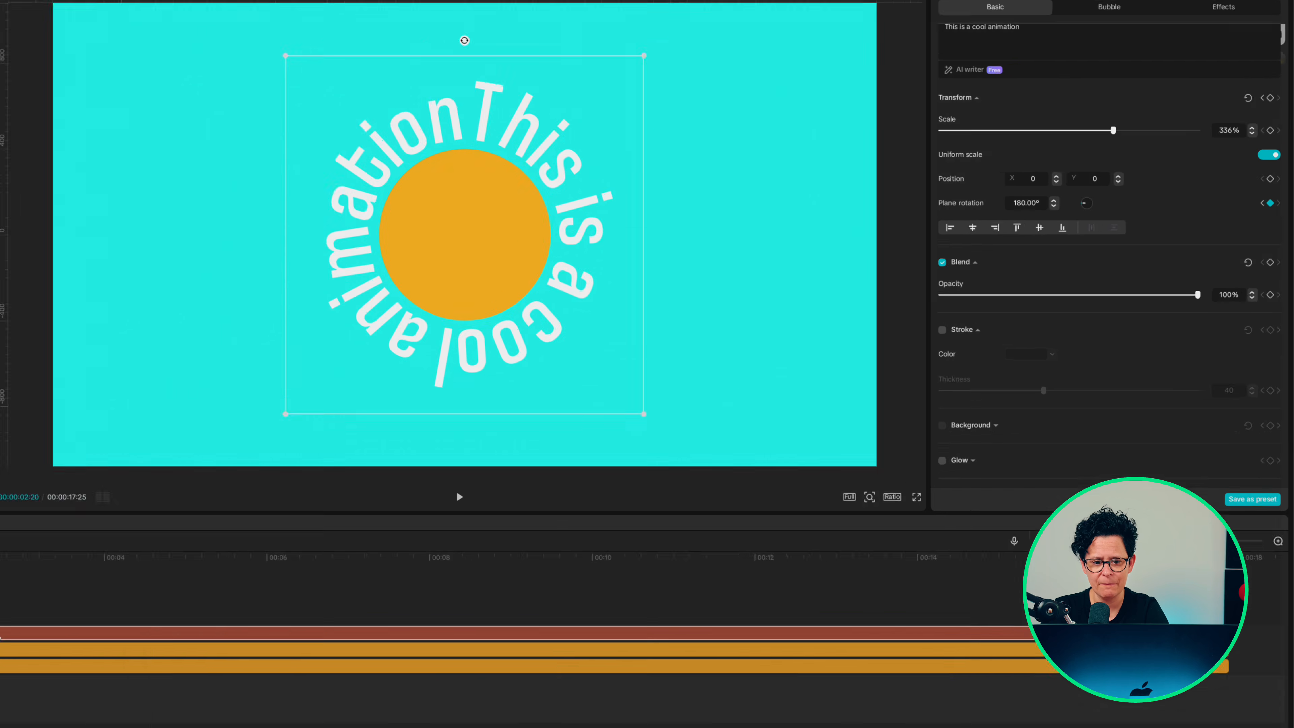
Apply the Rebound Out preset curve to the text clip's keyframes
{"action": "right_click", "coordinate": [179, 572]}
{"action": "left_click", "coordinate": [246, 653]}
{"action": "left_click", "coordinate": [356, 587]}
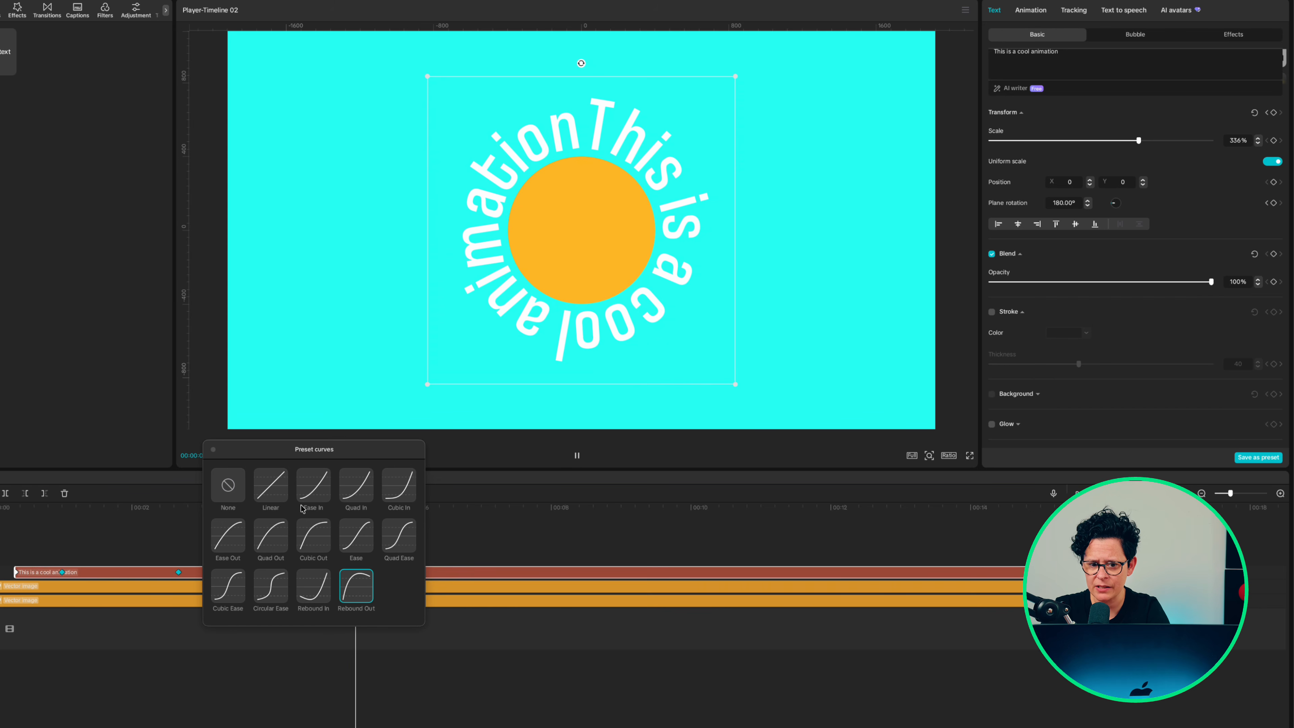
{"action": "left_click", "coordinate": [213, 450]}
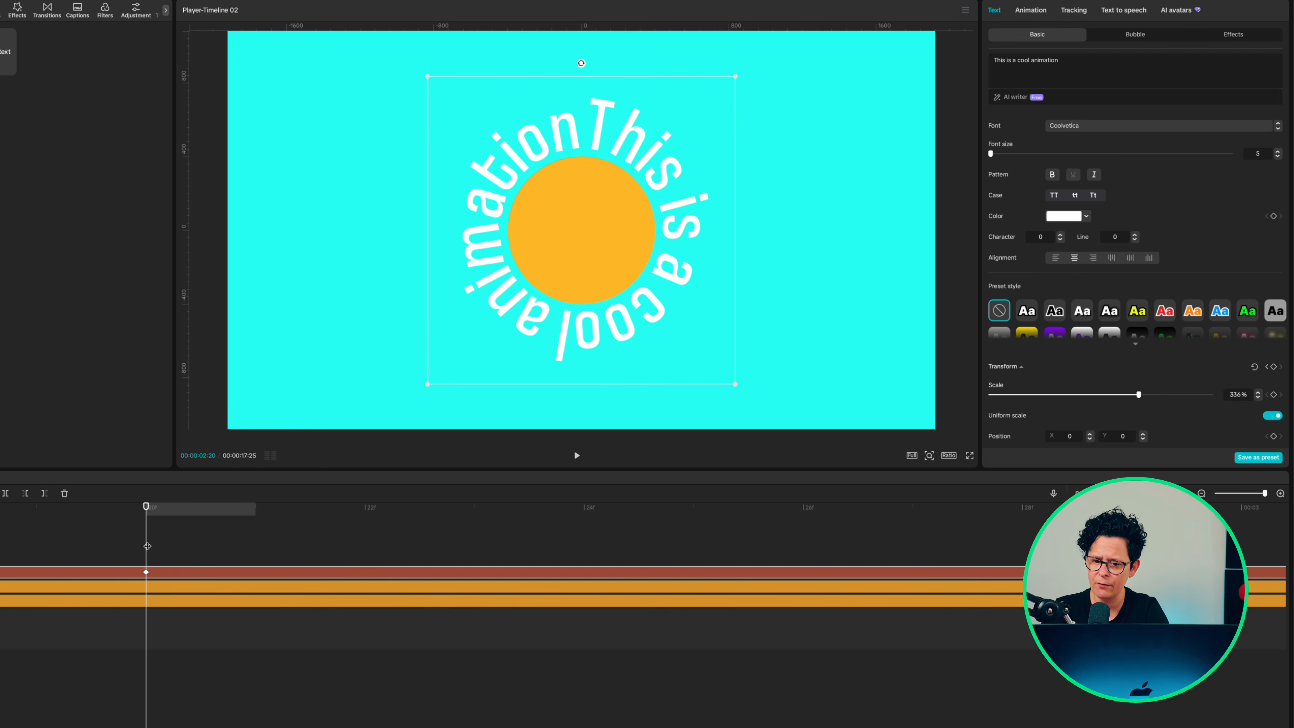
Split the text clip at 00:00:02:21, one frame after its last keyframe
{"action": "key", "text": "Right"}
{"action": "key", "text": "super+b"}
{"action": "key", "text": "super+minus"}
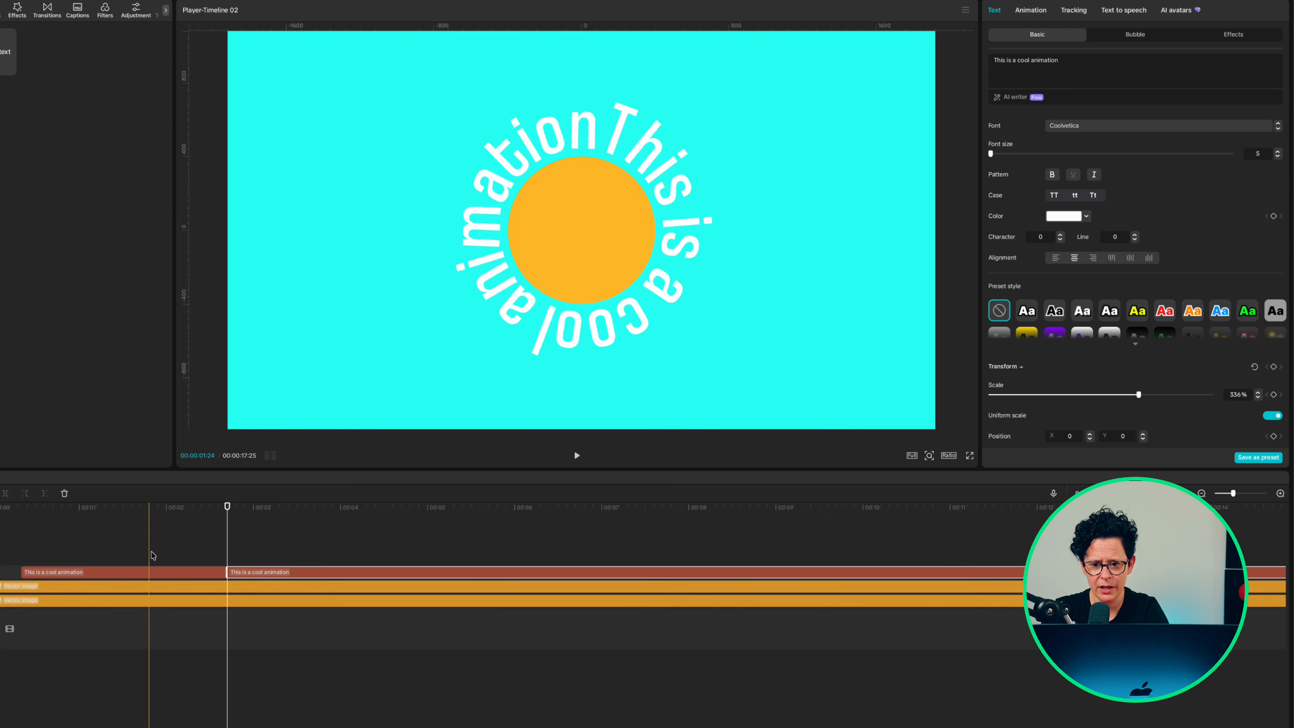
Add plane rotation and curve strength keyframes at the start of the second text clip
{"action": "scroll", "coordinate": [1200, 256], "scroll_direction": "down", "scroll_amount": 8}
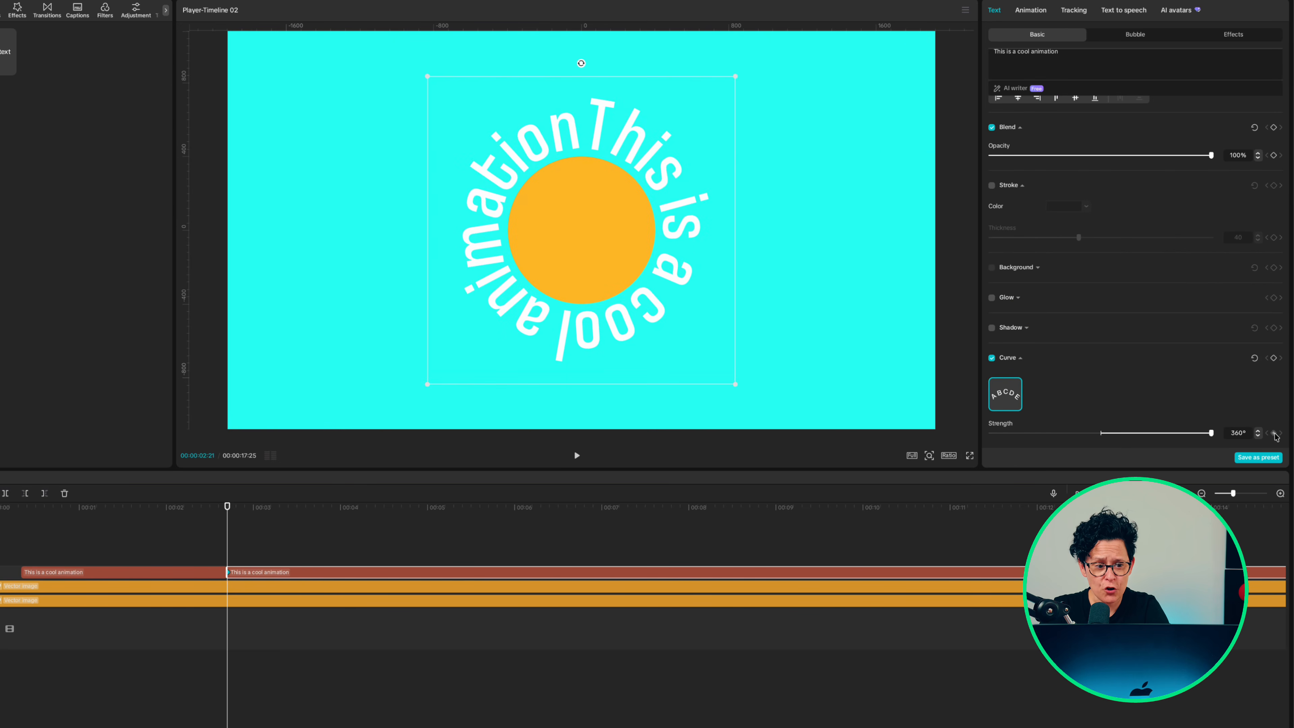
{"action": "scroll", "coordinate": [1274, 233], "scroll_direction": "up", "scroll_amount": 4}
{"action": "scroll", "coordinate": [1204, 257], "scroll_direction": "down", "scroll_amount": 5}
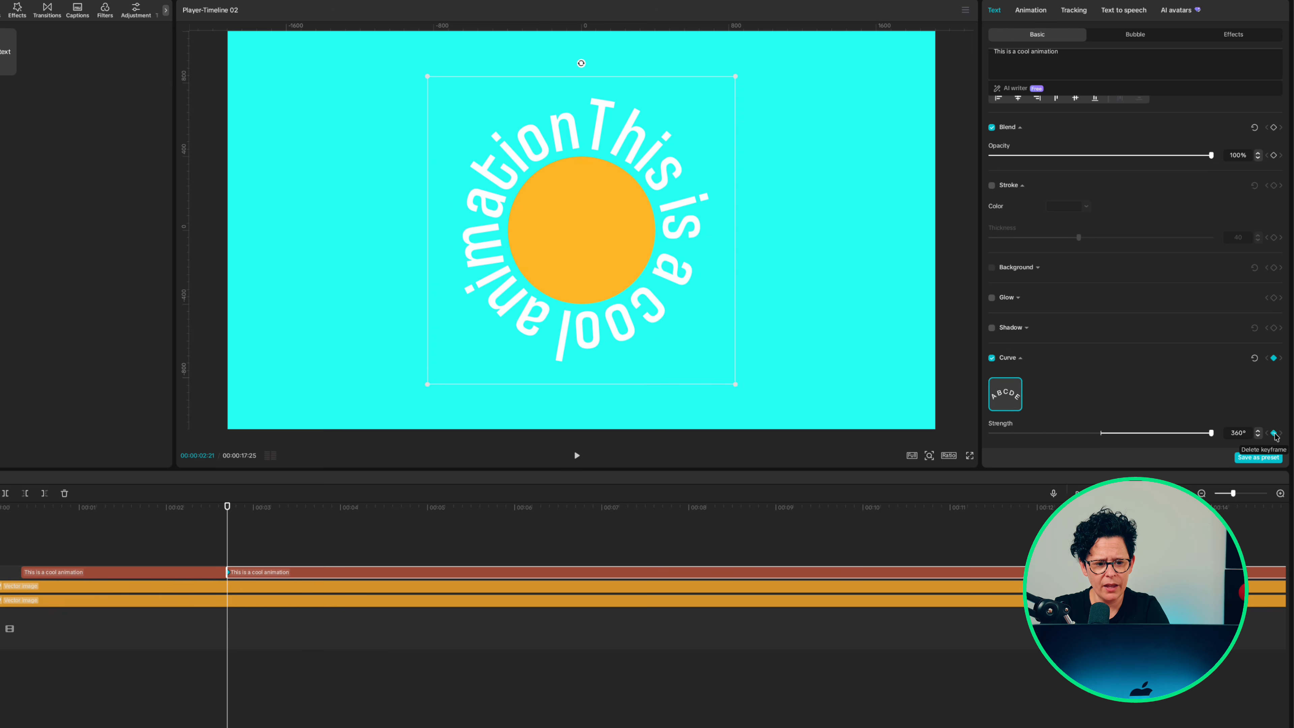
At 00:00:04:01, keyframe the second text clip's curve strength to 0° and rotate the straightened text upright
{"action": "key", "text": "shift+Right"}
{"action": "key", "text": "shift+Right"}
{"action": "key", "text": "shift+Right"}
{"action": "key", "text": "shift+Right"}
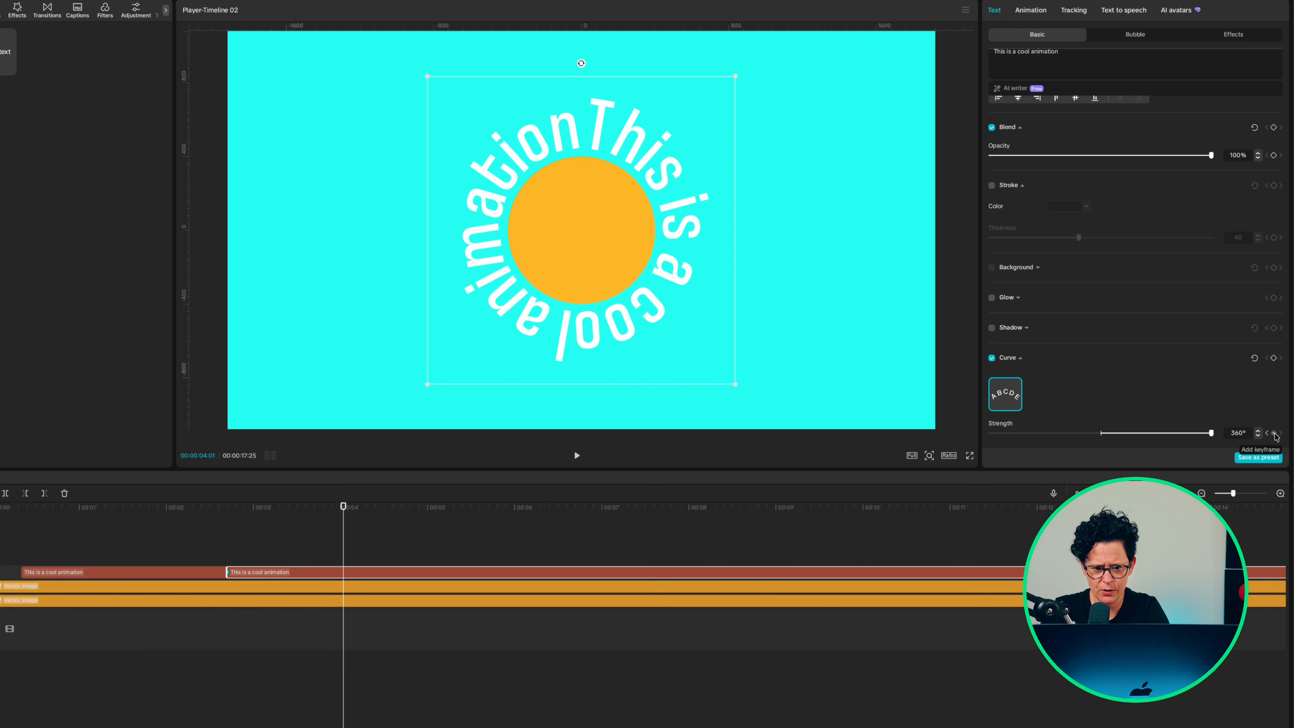
{"action": "left_click", "coordinate": [1101, 433]}
{"action": "scroll", "coordinate": [1069, 363], "scroll_direction": "up", "scroll_amount": 5}
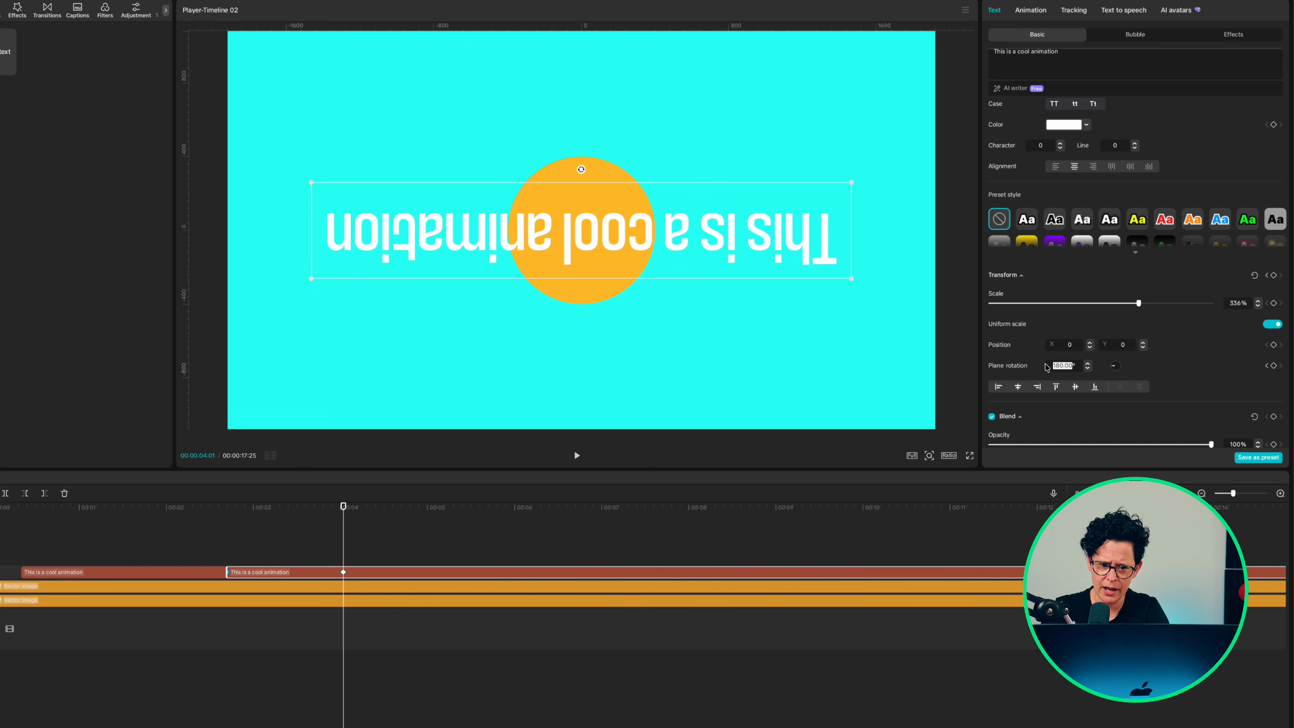
Apply the ripple In animation to the second text clip until just past its last keyframe, and return the playhead to 00:00:02:21
{"action": "left_click", "coordinate": [1032, 13]}
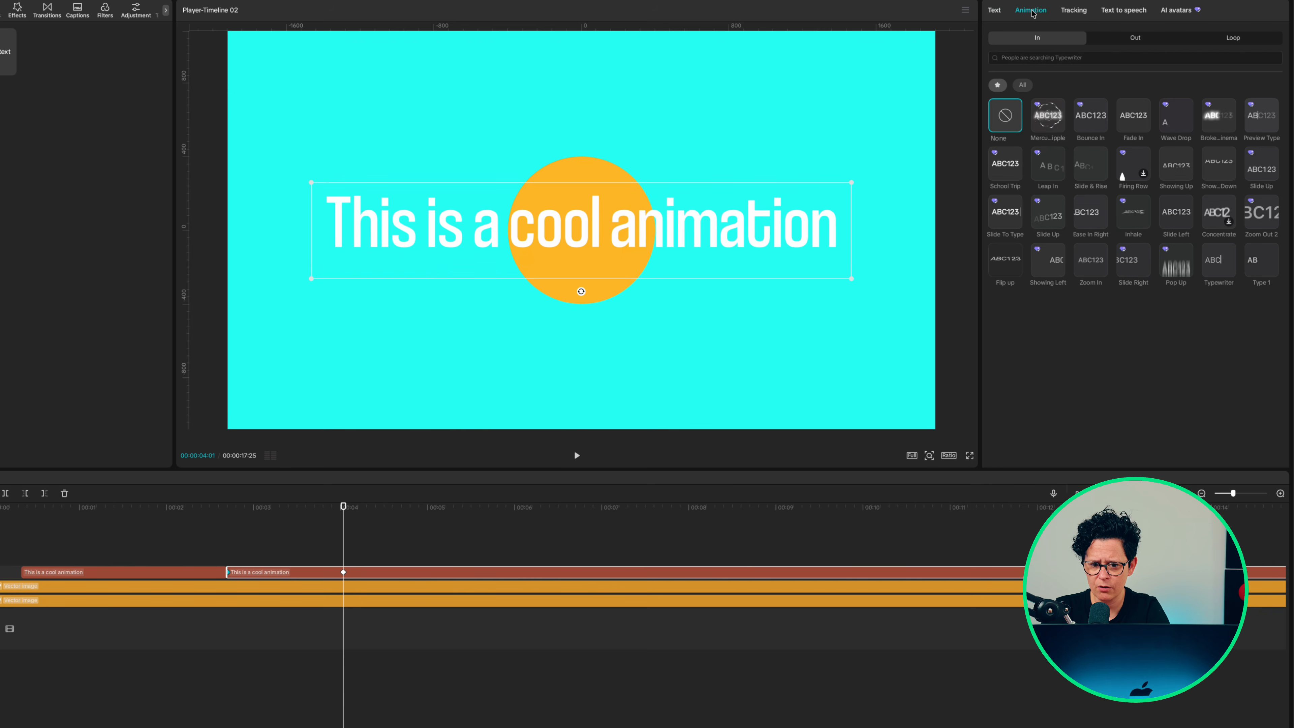
{"action": "left_click", "coordinate": [1048, 117]}
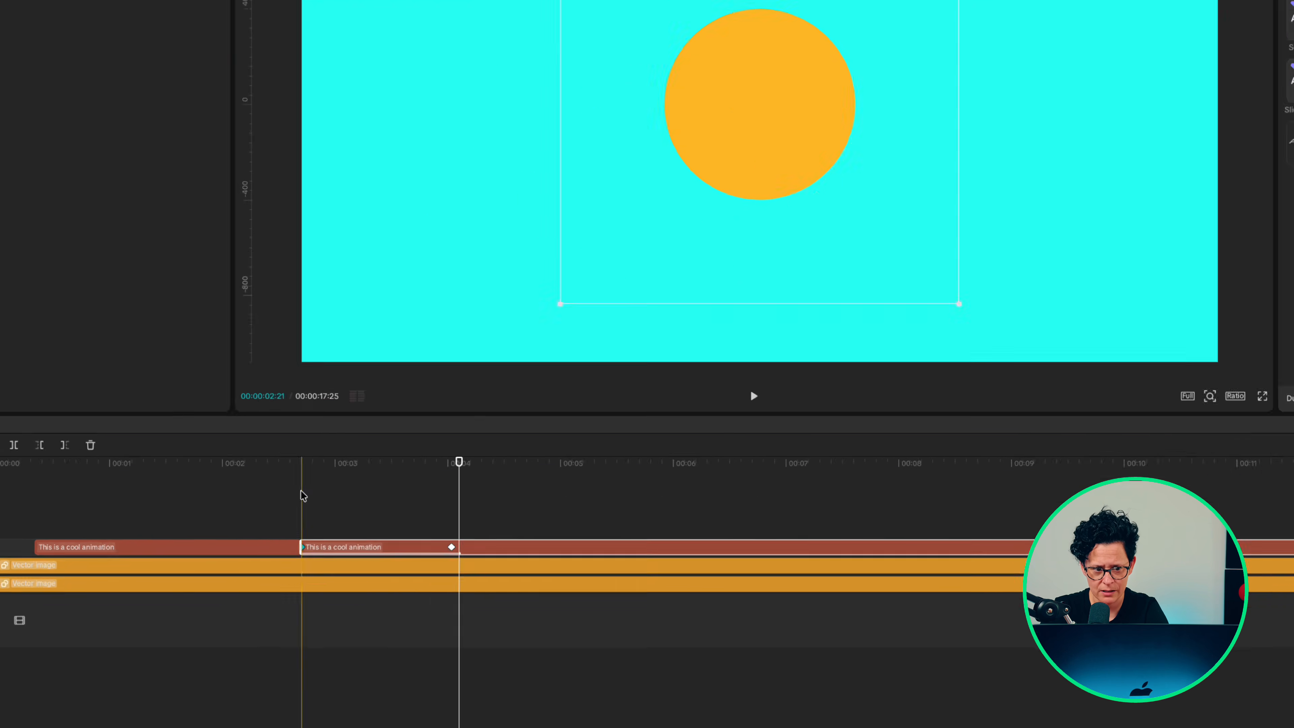
{"action": "left_click", "coordinate": [226, 534]}
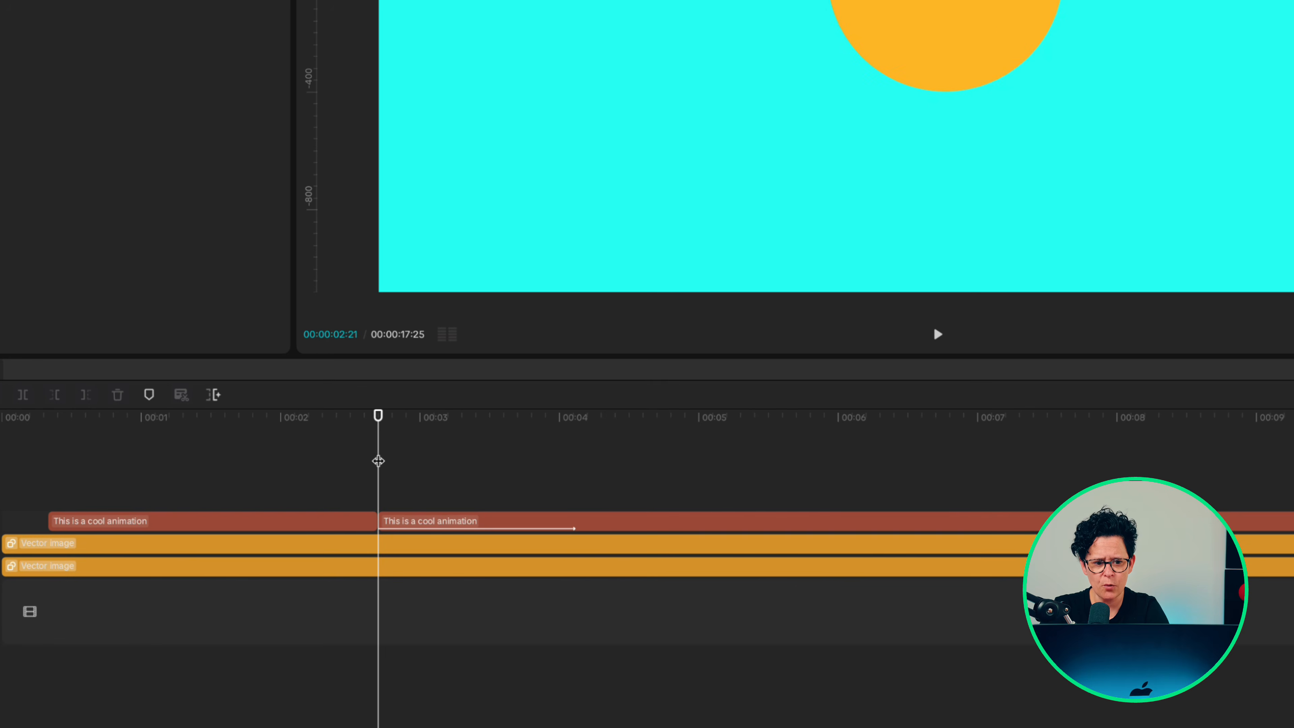
{"action": "left_click", "coordinate": [385, 521]}
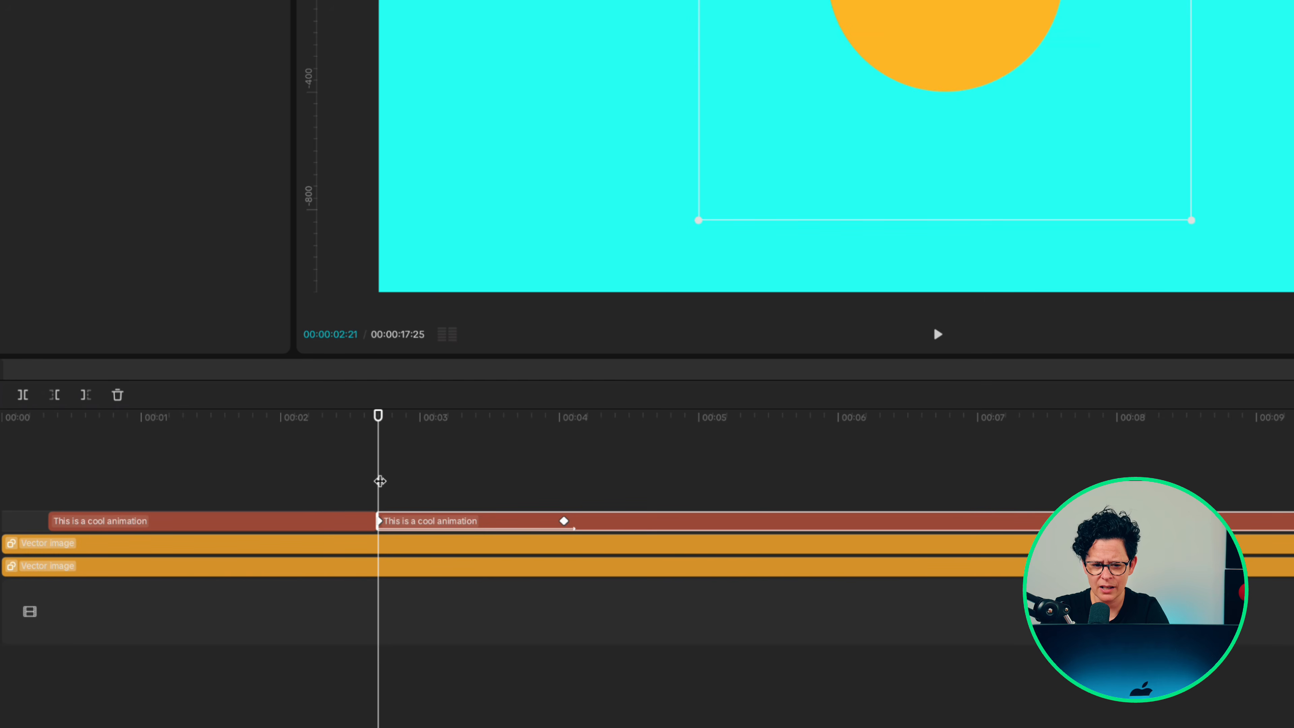
Add keyframes to the circle every 20 frames from 00:00:03:11 to 00:00:06:01
{"action": "left_click", "coordinate": [381, 545]}
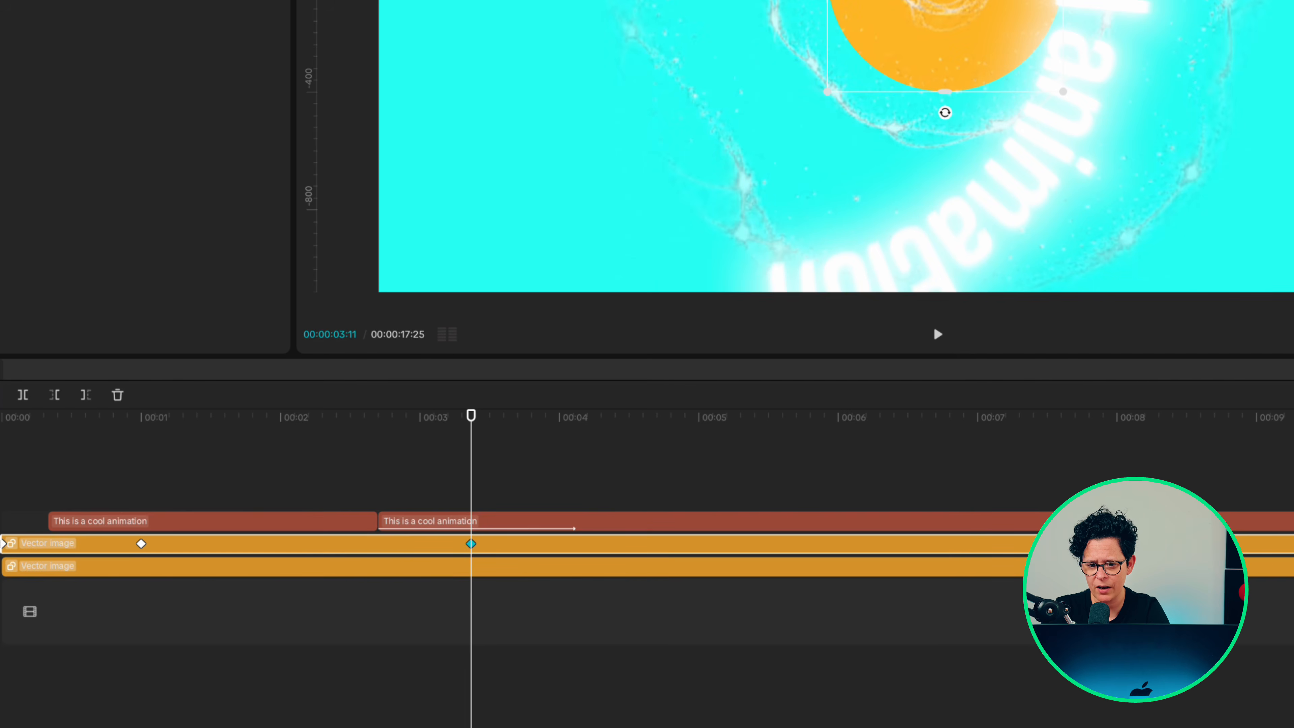
{"action": "key", "text": "shift+Right"}
{"action": "key", "text": "shift+Right"}
{"action": "key", "text": "shift+Right"}
{"action": "key", "text": "shift+Right"}
{"action": "key", "text": "shift+Right"}
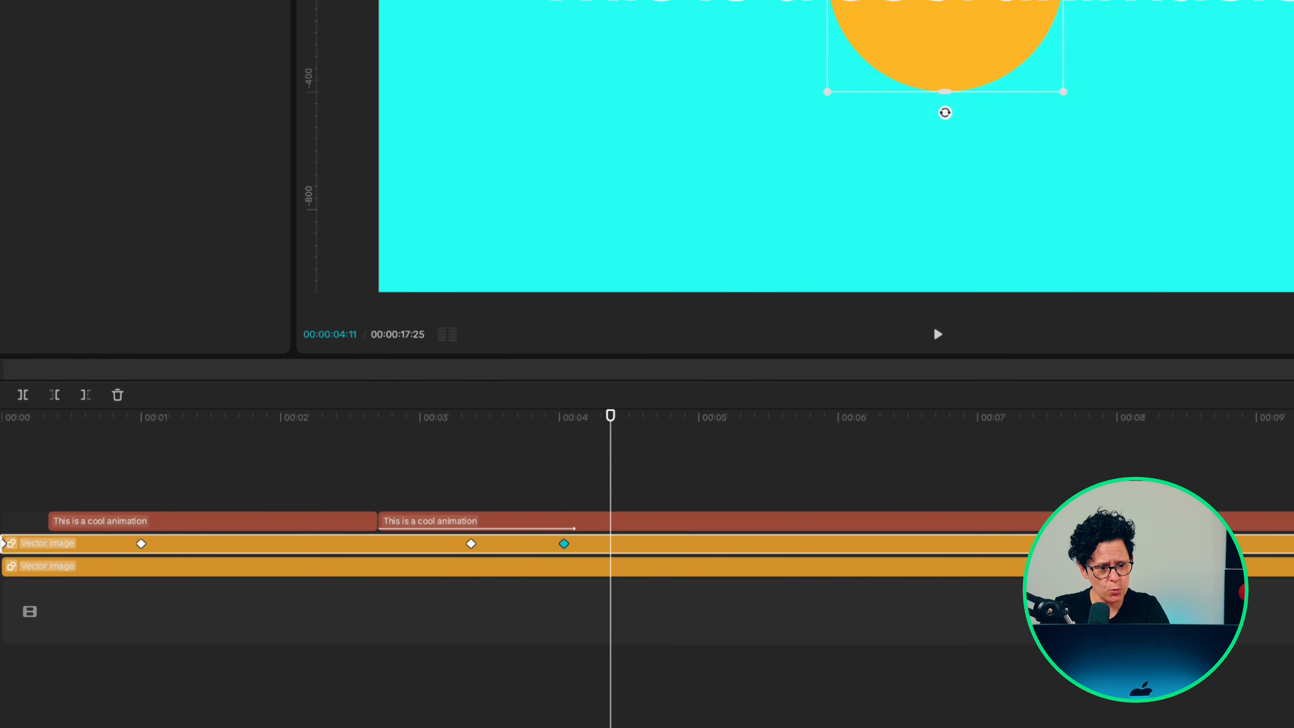
{"action": "key", "text": "shift+Right"}
{"action": "key", "text": "shift+Right"}
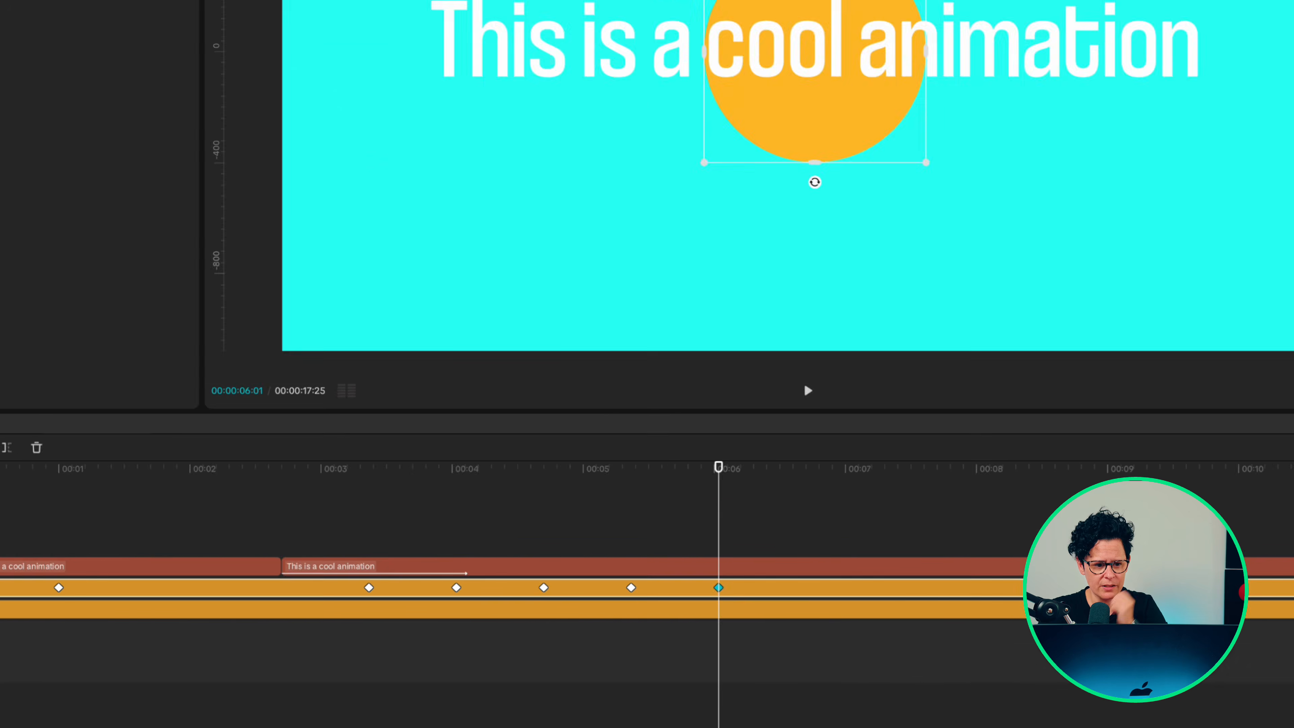
At the 00:00:04:01 keyframe, resize the circle and move it left along the text
{"action": "key", "text": "shift+Left"}
{"action": "key", "text": "shift+Left"}
{"action": "key", "text": "shift+Left"}
{"action": "key", "text": "shift+Left"}
{"action": "key", "text": "shift+Left"}
{"action": "key", "text": "shift+Left"}
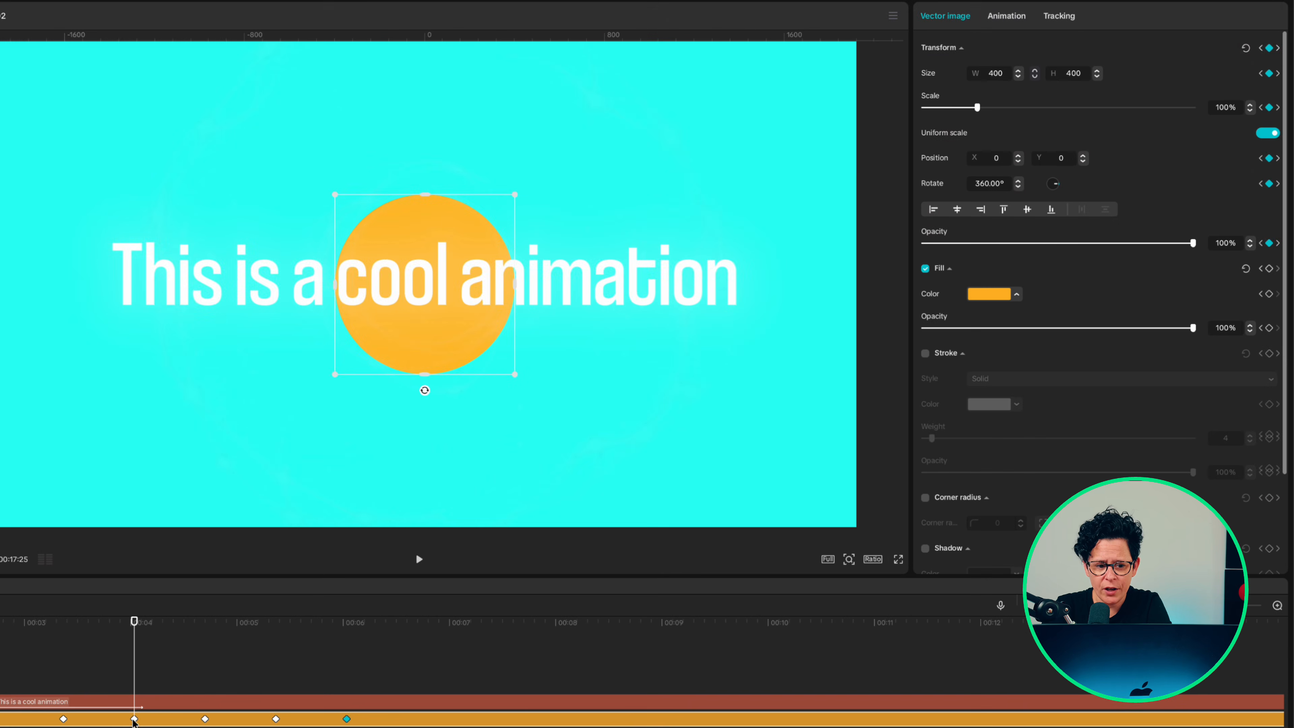
{"action": "left_click_drag", "start_coordinate": [1063, 91], "coordinate": [1021, 42]}
{"action": "left_click_drag", "start_coordinate": [946, 19], "coordinate": [756, 10]}
{"action": "left_click_drag", "start_coordinate": [282, 317], "coordinate": [127, 313]}
Enlarge the circle at the 00:00:04:21 keyframe, and at 00:00:05:11 move it to X 764 and make it smaller
{"action": "left_click", "coordinate": [204, 632]}
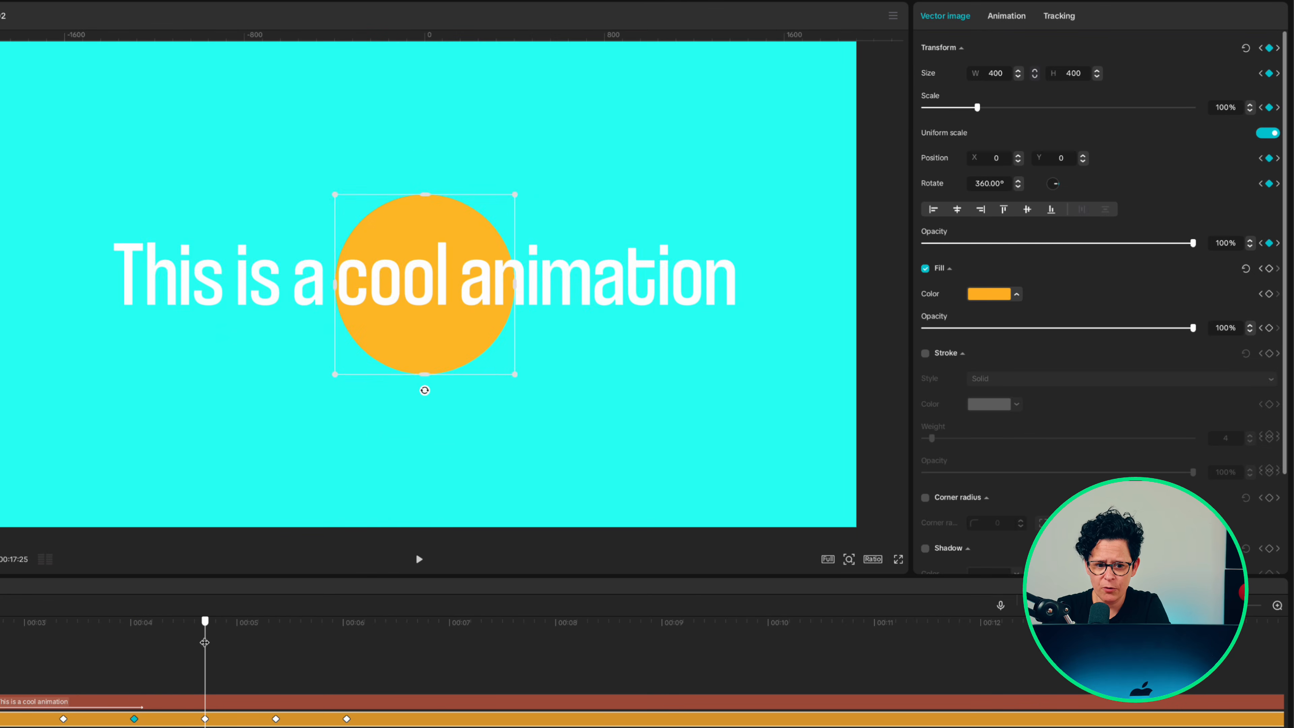
{"action": "left_click_drag", "start_coordinate": [512, 377], "coordinate": [545, 418]}
{"action": "left_click_drag", "start_coordinate": [207, 632], "coordinate": [275, 632]}
{"action": "left_click_drag", "start_coordinate": [447, 341], "coordinate": [618, 341]}
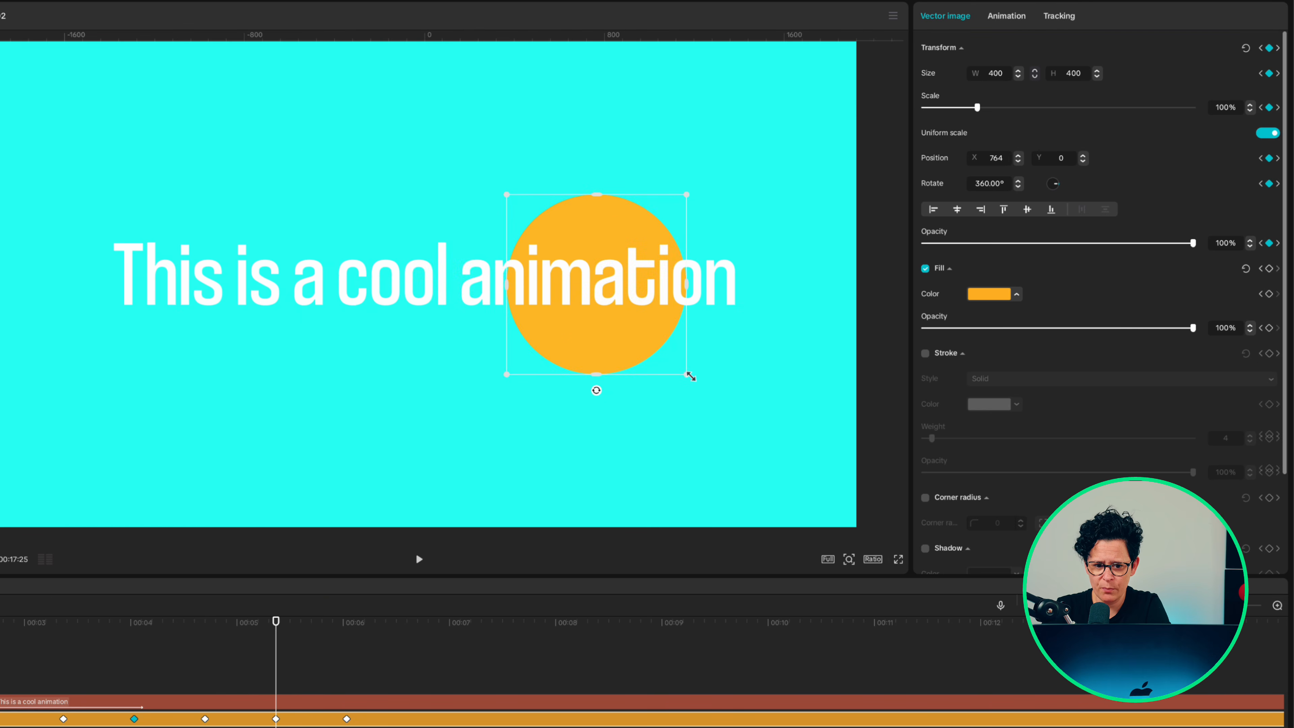
{"action": "left_click_drag", "start_coordinate": [687, 373], "coordinate": [656, 342]}
At the 00:00:06:01 keyframe, shrink the circle to a 17 × 19 full stop after the text at X 1419, Y -72
{"action": "left_click_drag", "start_coordinate": [278, 633], "coordinate": [346, 633]}
{"action": "left_click_drag", "start_coordinate": [458, 344], "coordinate": [794, 344]}
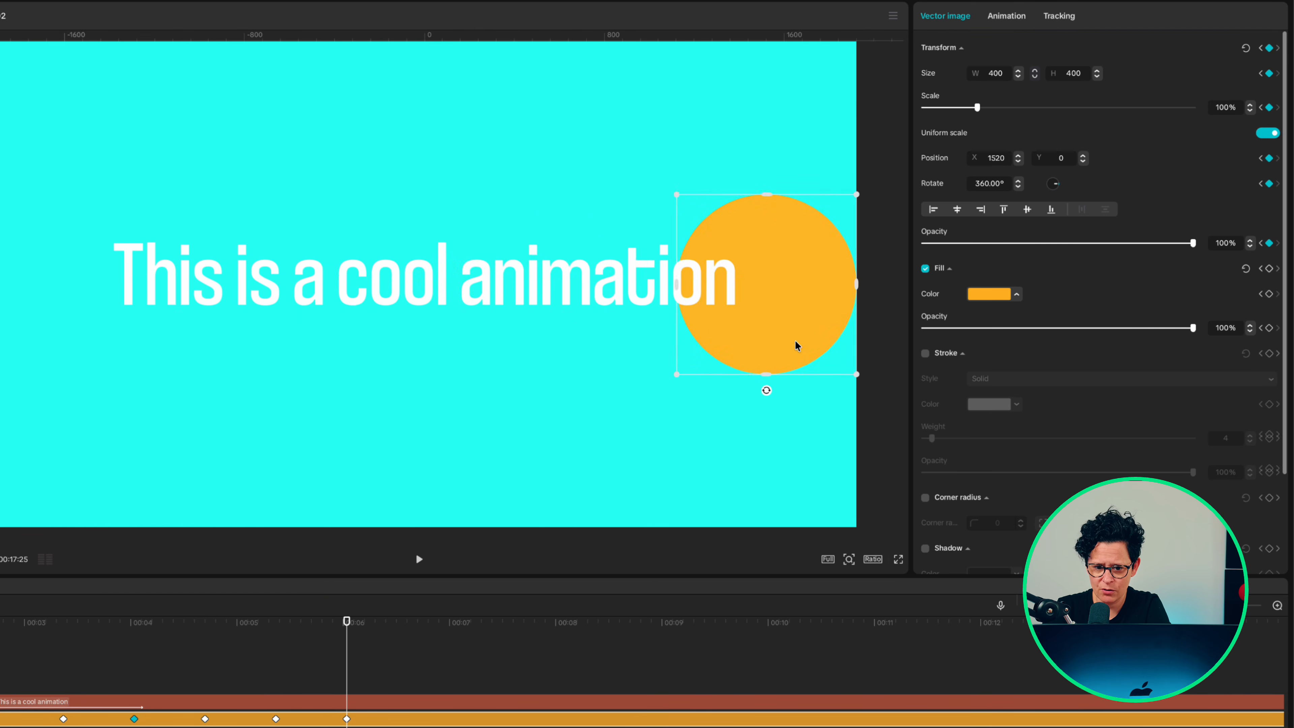
{"action": "left_click_drag", "start_coordinate": [676, 374], "coordinate": [745, 260]}
Apply the Ease preset curve to the circle's transform keyframes between 00:00:03:11 and 00:00:06:01
{"action": "scroll", "coordinate": [836, 286], "scroll_direction": "up", "scroll_amount": 5}
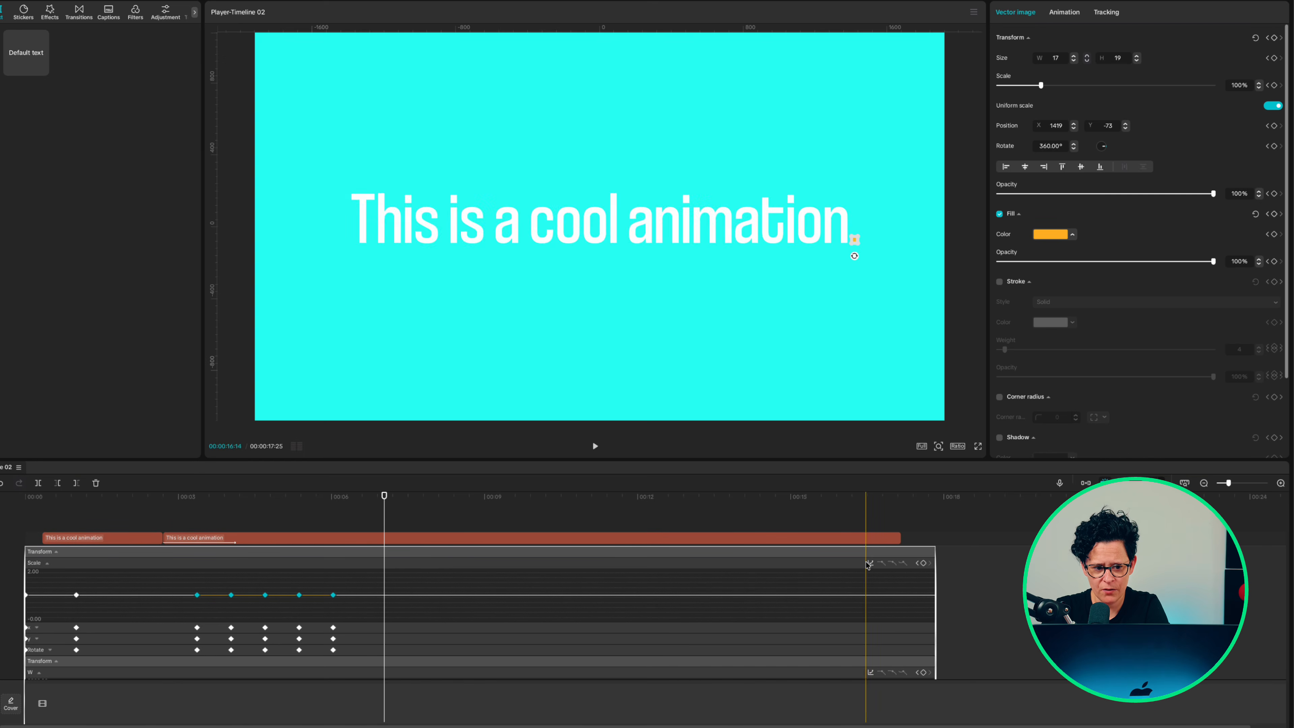
{"action": "left_click", "coordinate": [870, 563]}
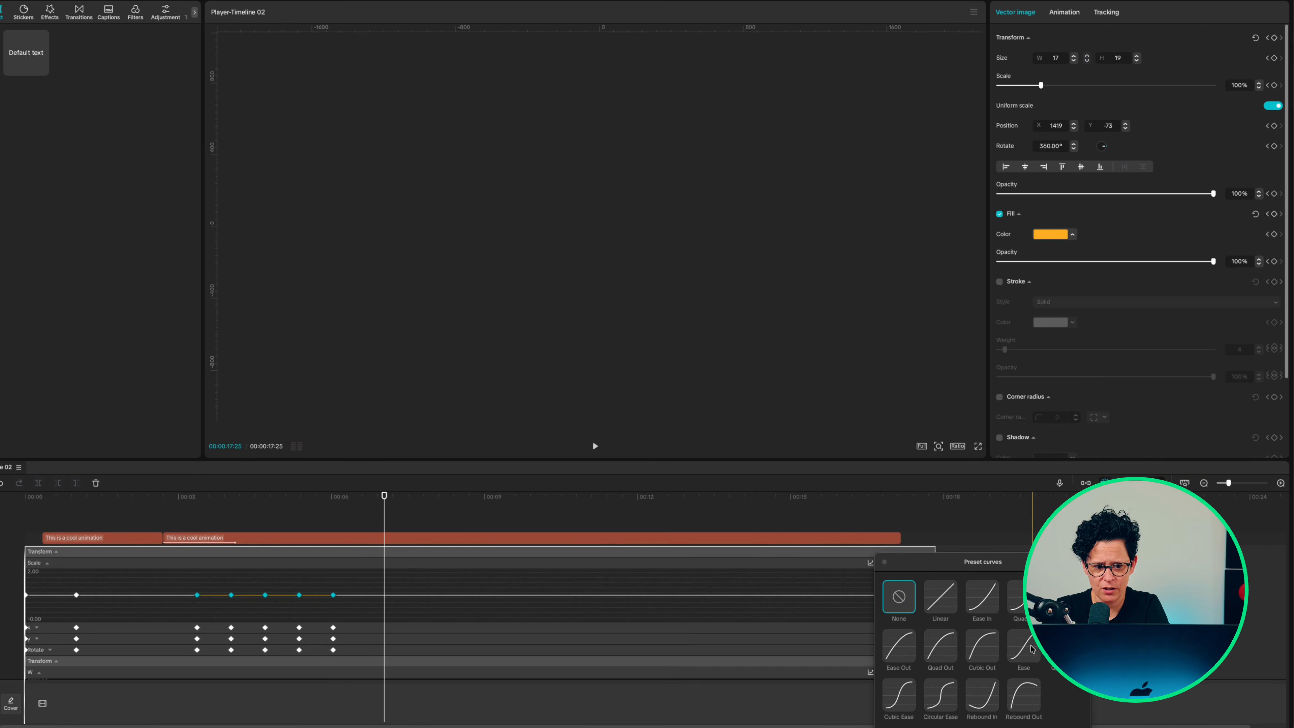
{"action": "left_click", "coordinate": [1031, 647]}
{"action": "left_click", "coordinate": [884, 562]}
{"action": "left_click", "coordinate": [36, 627]}
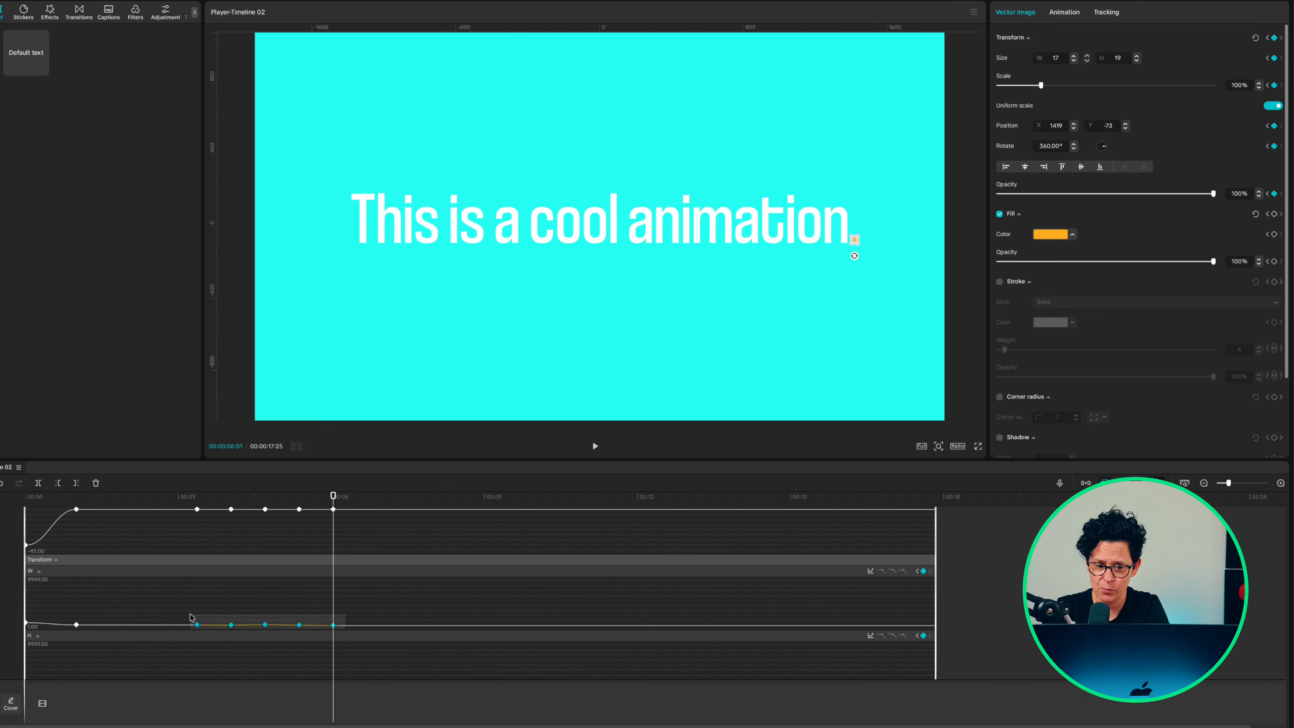
{"action": "left_click", "coordinate": [870, 559]}
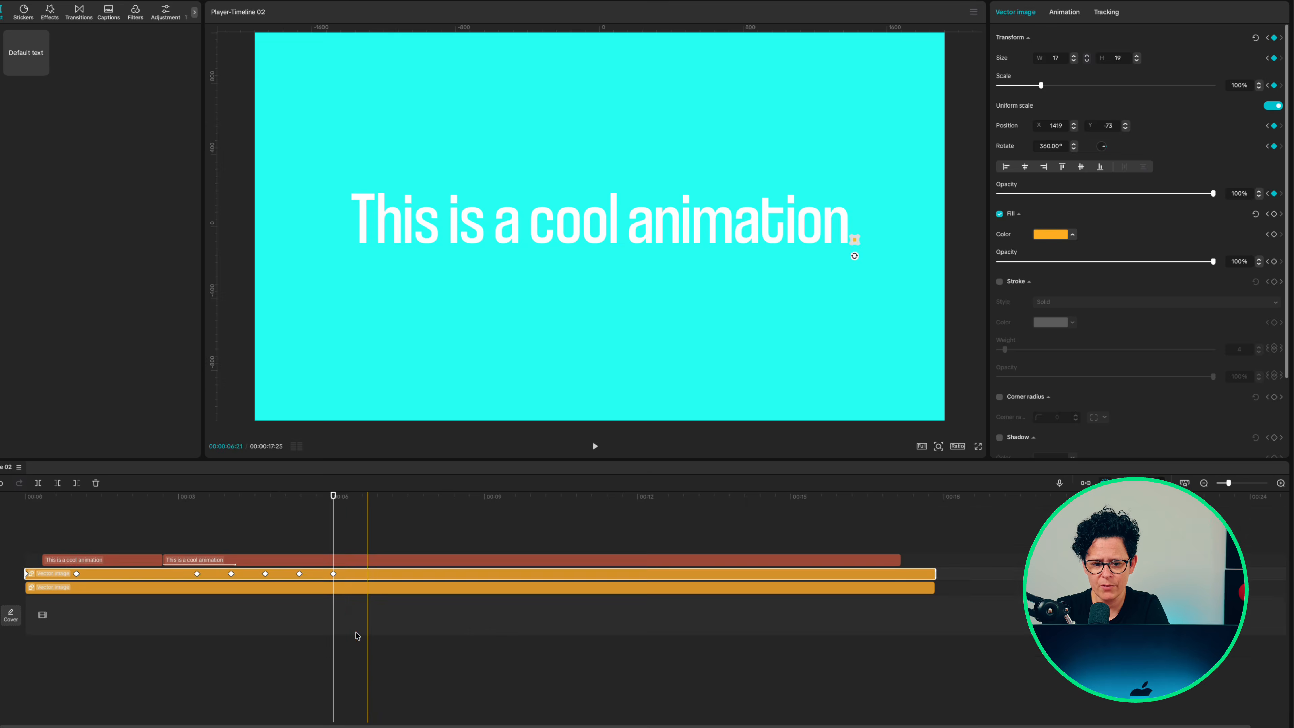
Split the second text, circle and background clips at 00:00:06:11 and delete everything after the cut
{"action": "left_click_drag", "start_coordinate": [351, 536], "coordinate": [365, 602]}
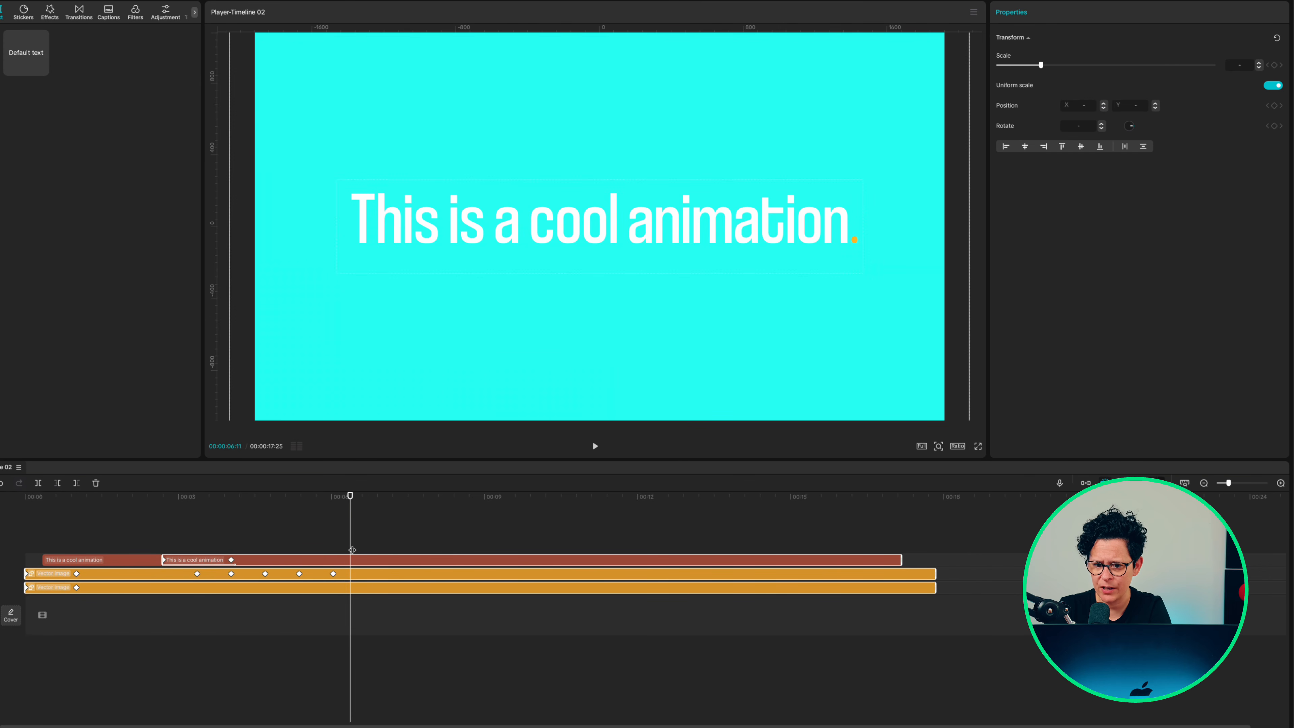
{"action": "key", "text": "super+b"}
{"action": "key", "text": "Delete"}
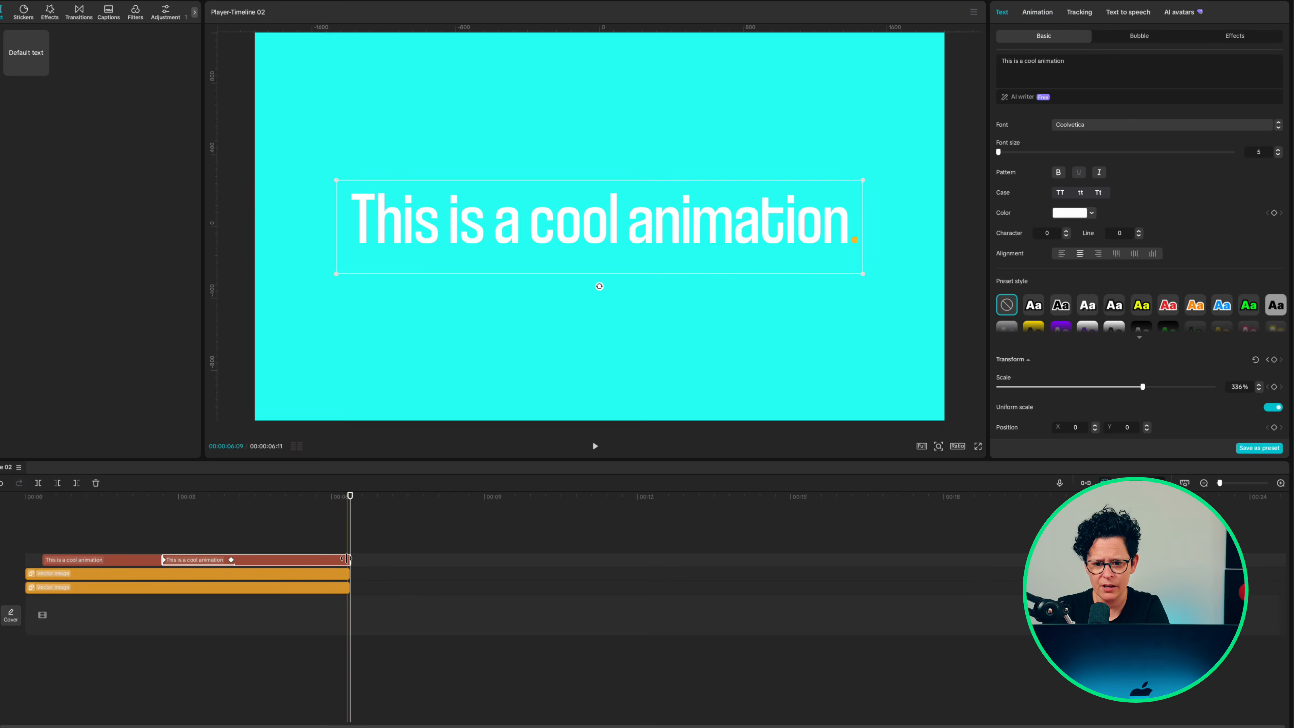
Combine the second text clip and the circle into a compound clip and choose an animation for it
{"action": "left_click_drag", "start_coordinate": [332, 540], "coordinate": [340, 575]}
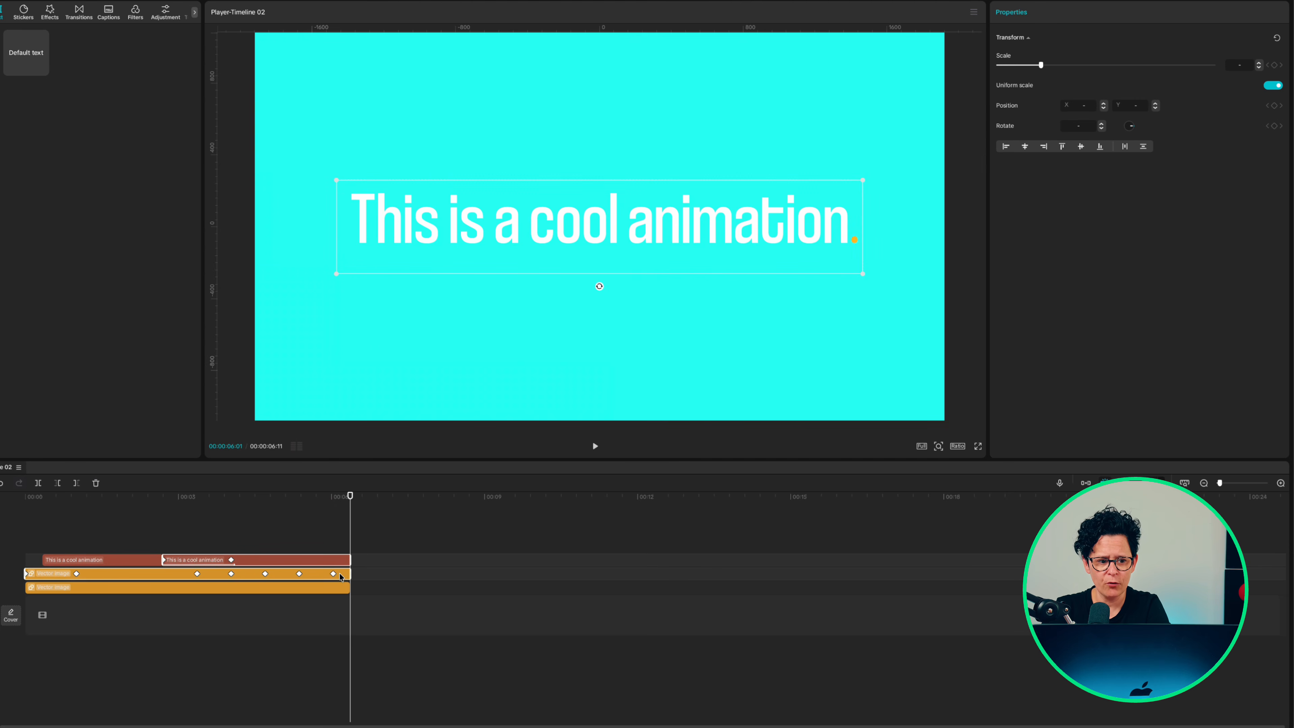
{"action": "key", "text": "alt+g"}
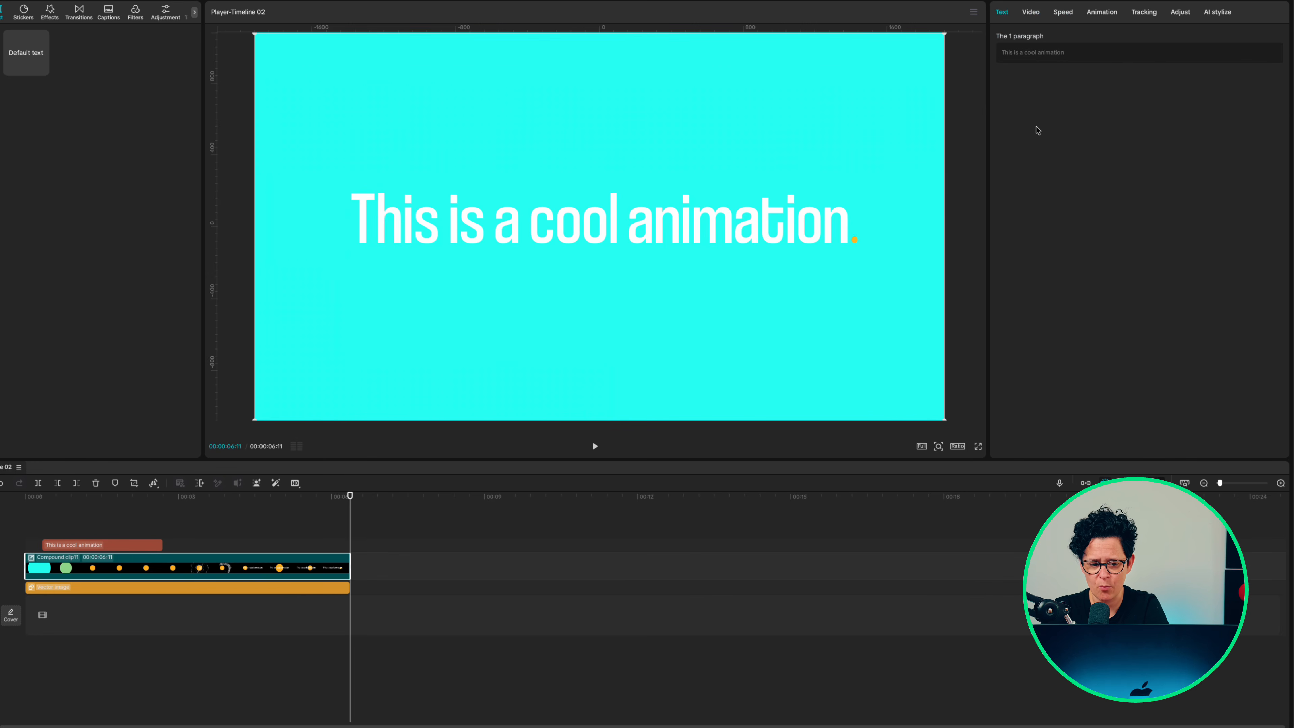
{"action": "left_click", "coordinate": [1101, 12]}
{"action": "left_click", "coordinate": [1058, 108]}
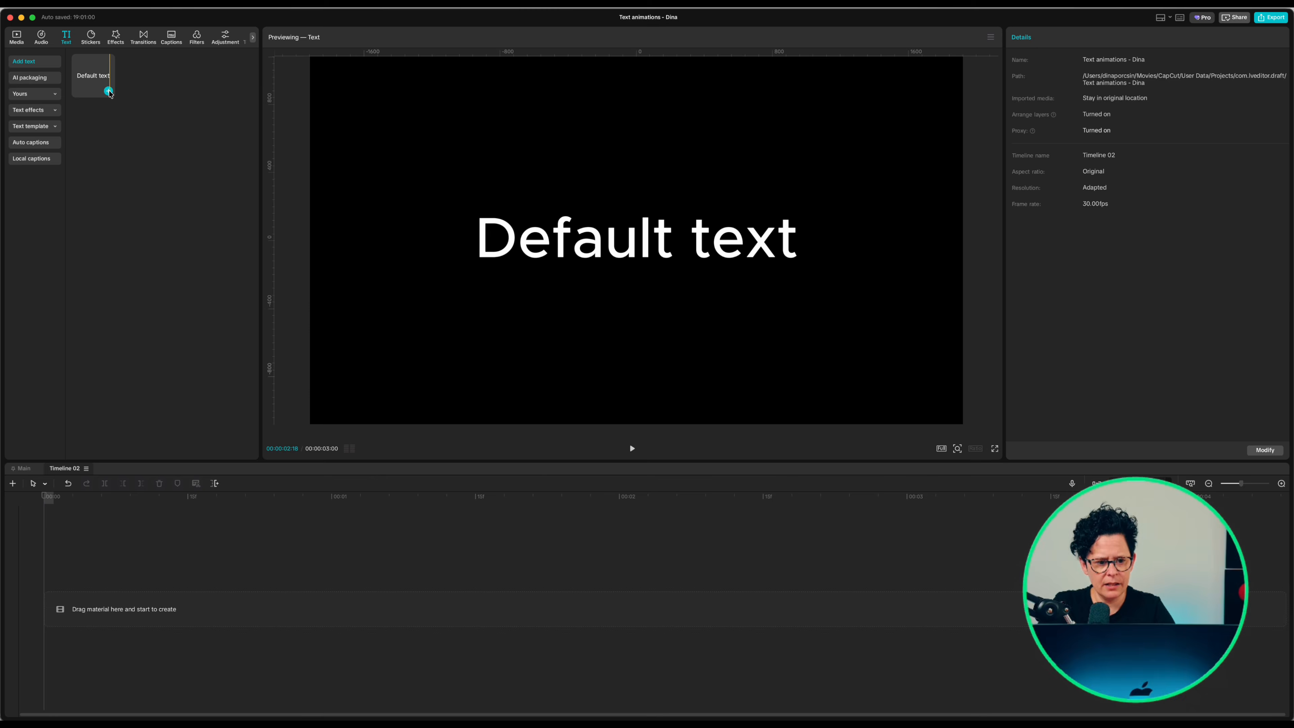
Add a default text clip to the empty Timeline 02 and change its wording to "Animate"
{"action": "left_click", "coordinate": [109, 87]}
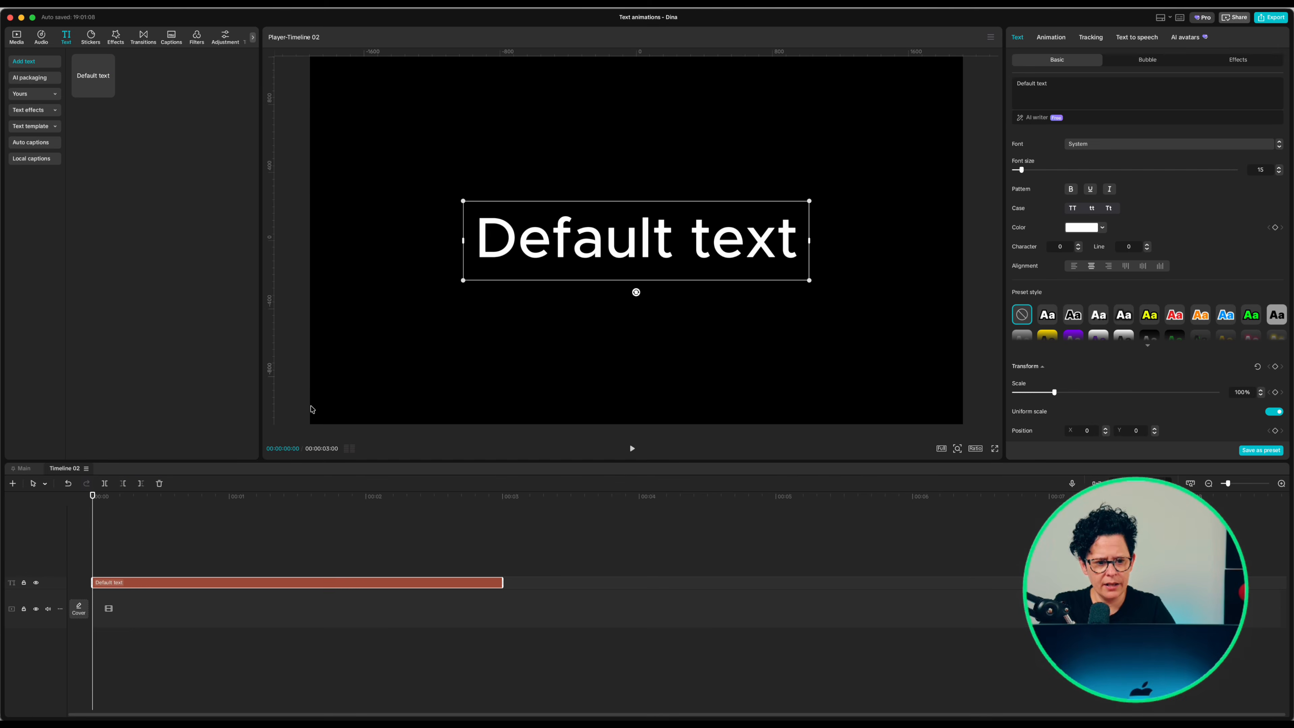
{"action": "type", "text": "Ani"}
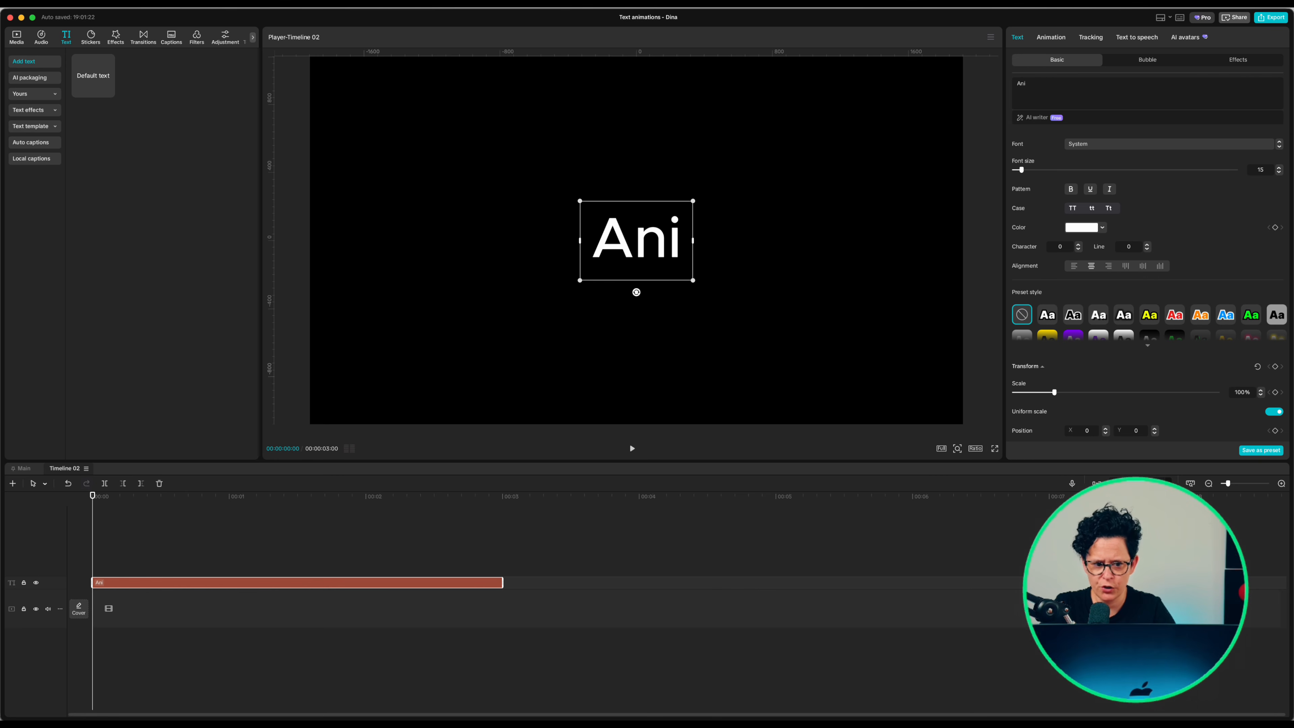
{"action": "type", "text": "mate"}
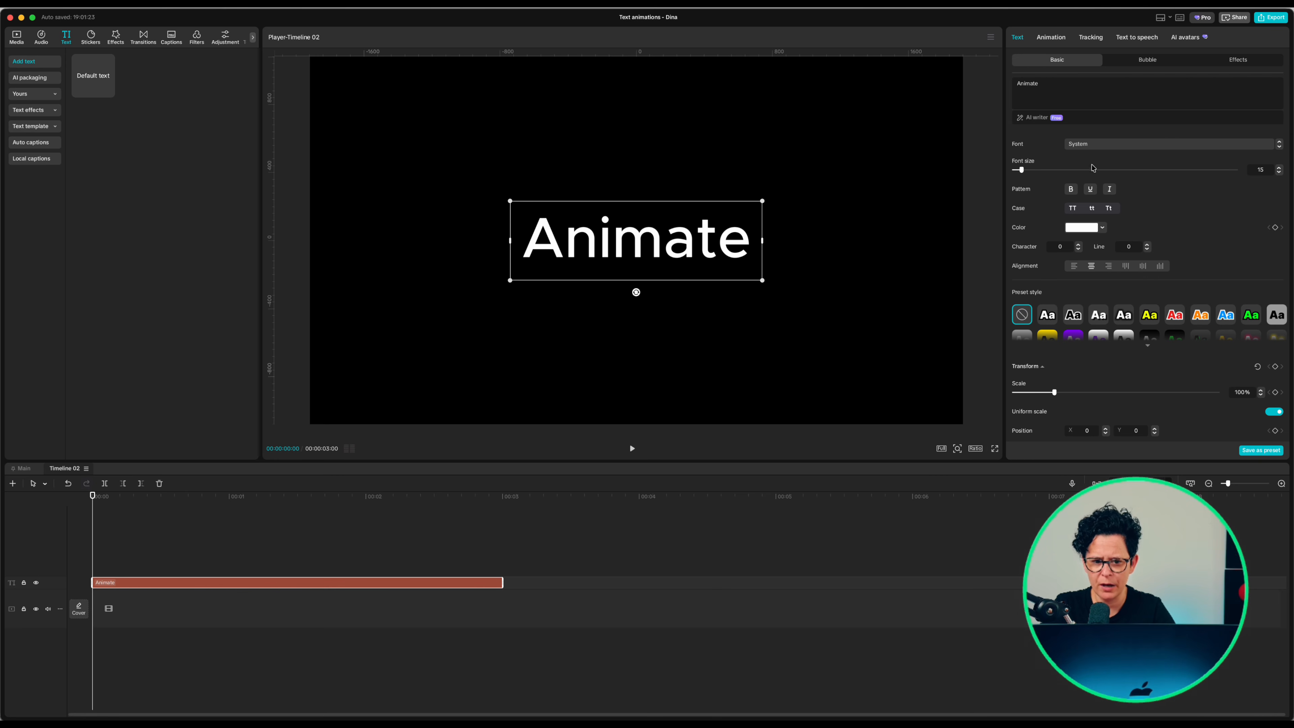
Set the "Animate" text's font to Coolvetica and its font size to 10
{"action": "left_click", "coordinate": [1167, 144]}
{"action": "left_click", "coordinate": [1172, 280]}
{"action": "left_click", "coordinate": [1280, 173]}
{"action": "left_click", "coordinate": [1279, 173]}
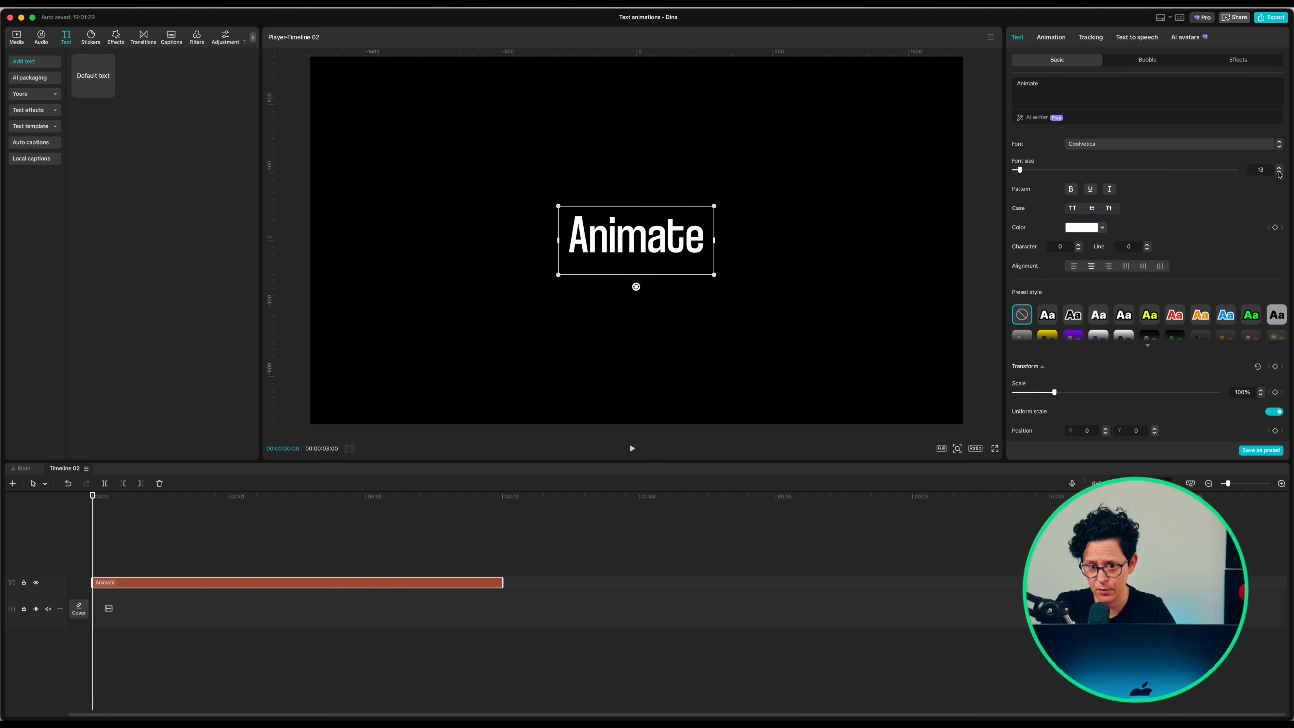
{"action": "left_click", "coordinate": [1279, 173]}
{"action": "left_click", "coordinate": [1279, 173]}
{"action": "left_click", "coordinate": [1279, 173]}
{"action": "left_click", "coordinate": [1279, 173]}
{"action": "left_click", "coordinate": [1279, 173]}
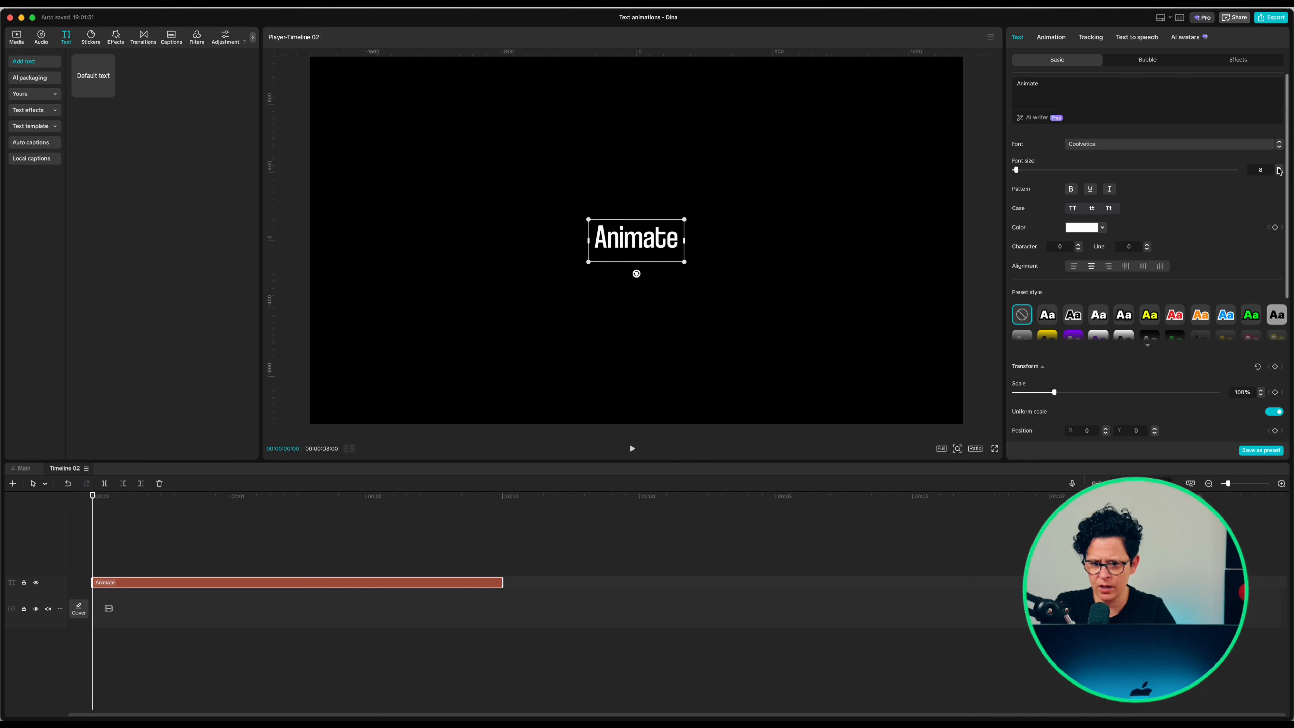
{"action": "left_click", "coordinate": [1278, 167]}
{"action": "left_click", "coordinate": [1279, 167]}
Scale the "Animate" text to 50% and keyframe its colour from the clip's start to green 00F46B at frame 15
{"action": "scroll", "coordinate": [1222, 234], "scroll_direction": "down", "scroll_amount": 4}
{"action": "left_click_drag", "start_coordinate": [1247, 207], "coordinate": [1222, 207]}
{"action": "type", "text": "50"}
{"action": "key", "text": "Return"}
{"action": "scroll", "coordinate": [1243, 234], "scroll_direction": "up", "scroll_amount": 4}
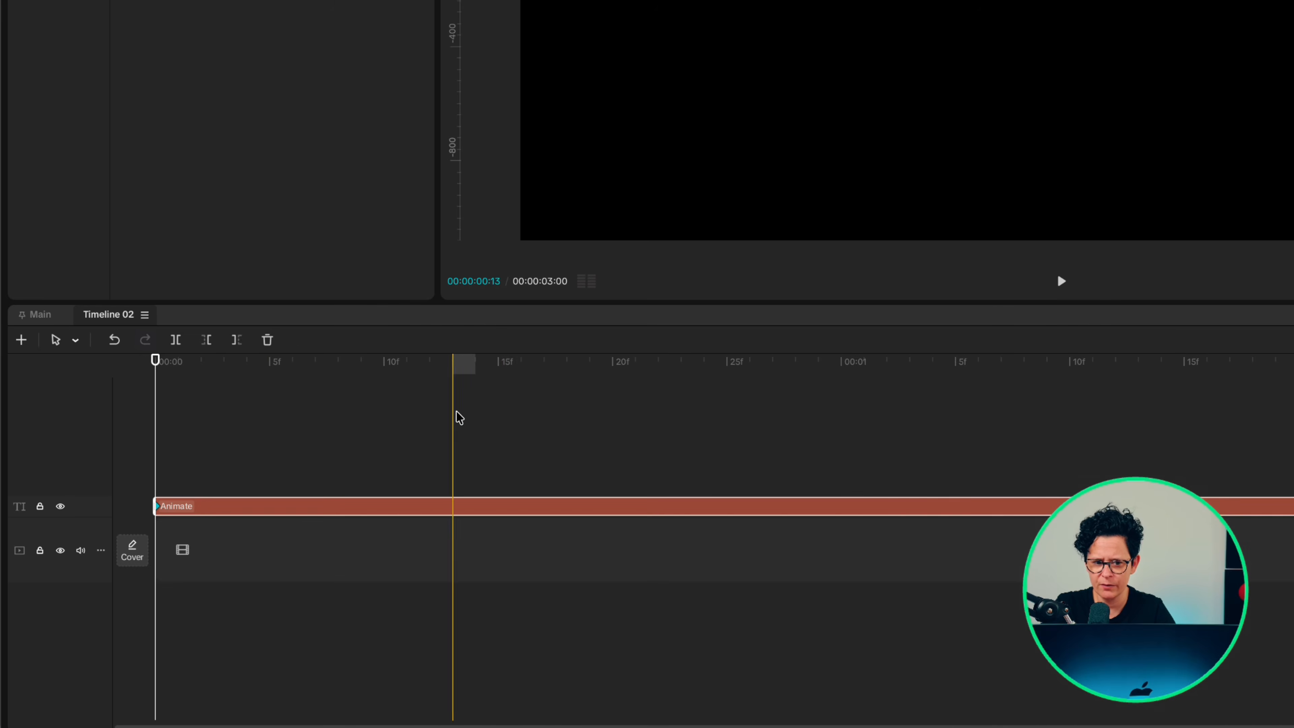
{"action": "left_click_drag", "start_coordinate": [453, 415], "coordinate": [497, 415]}
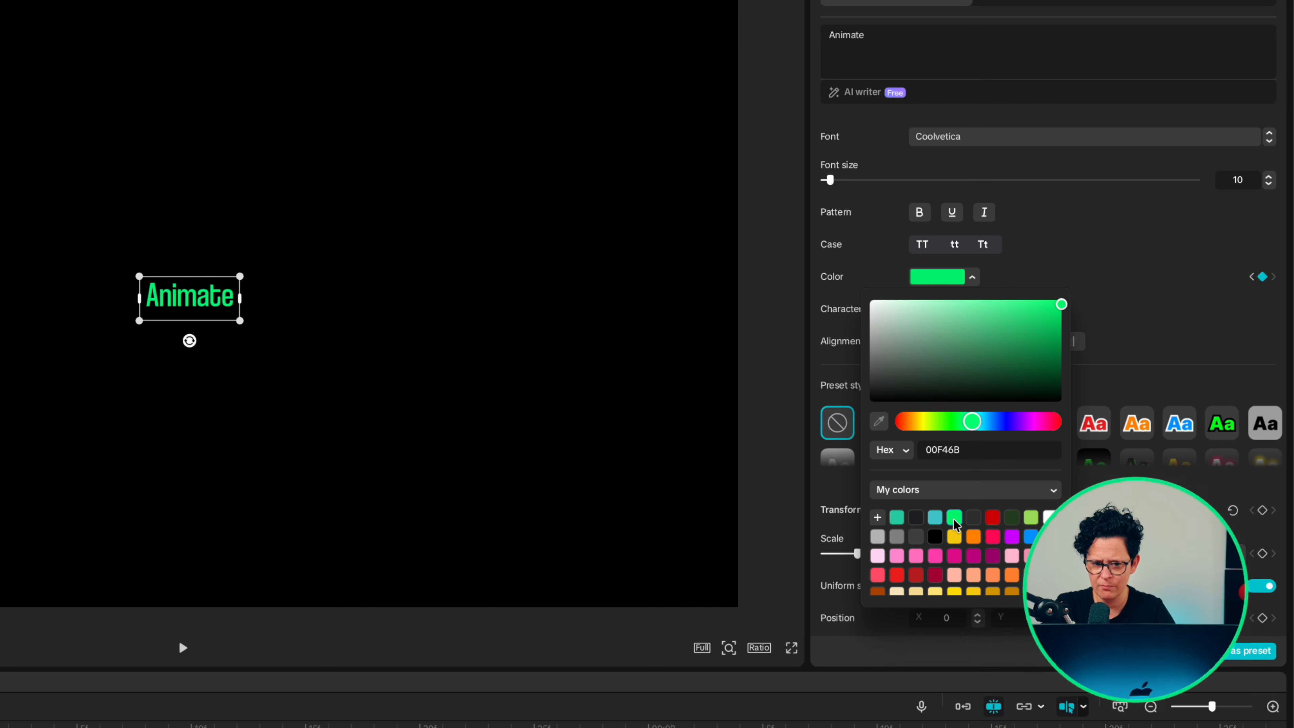
Apply the Zoom Out 2 In animation from the favourites to the "Animate" text
{"action": "left_click", "coordinate": [887, 1]}
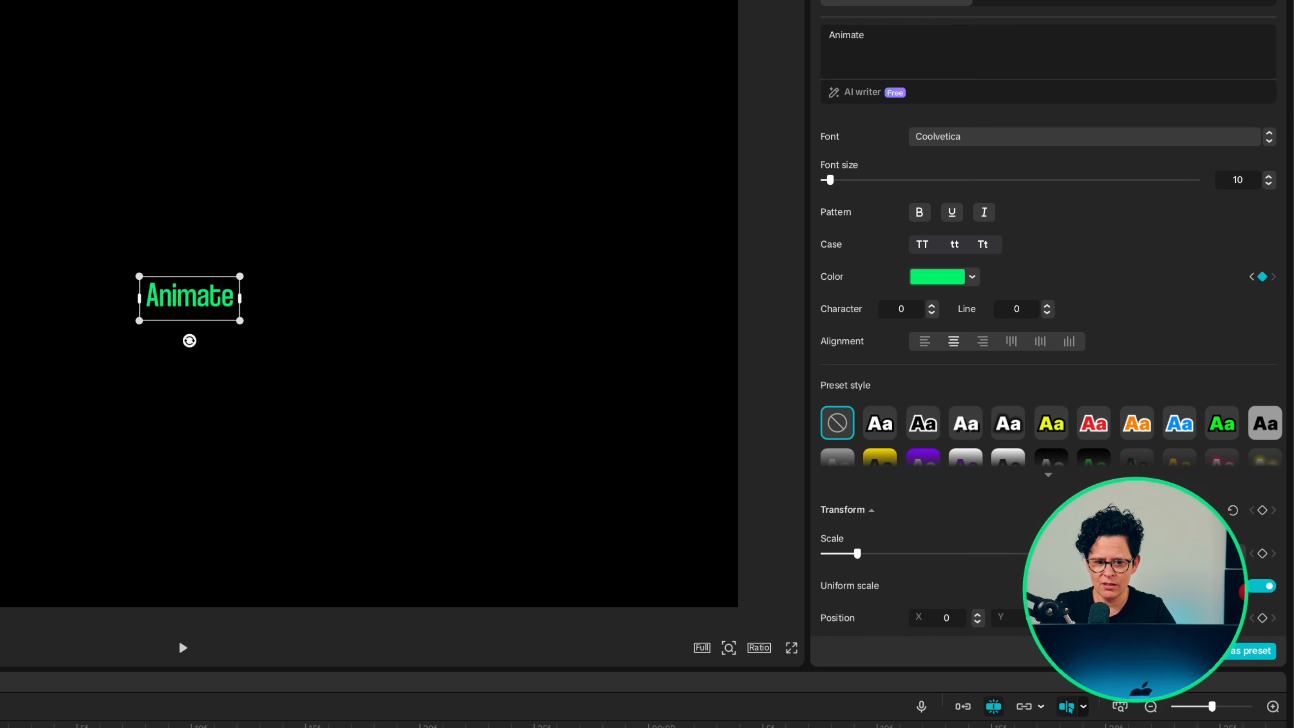
{"action": "left_click", "coordinate": [833, 72]}
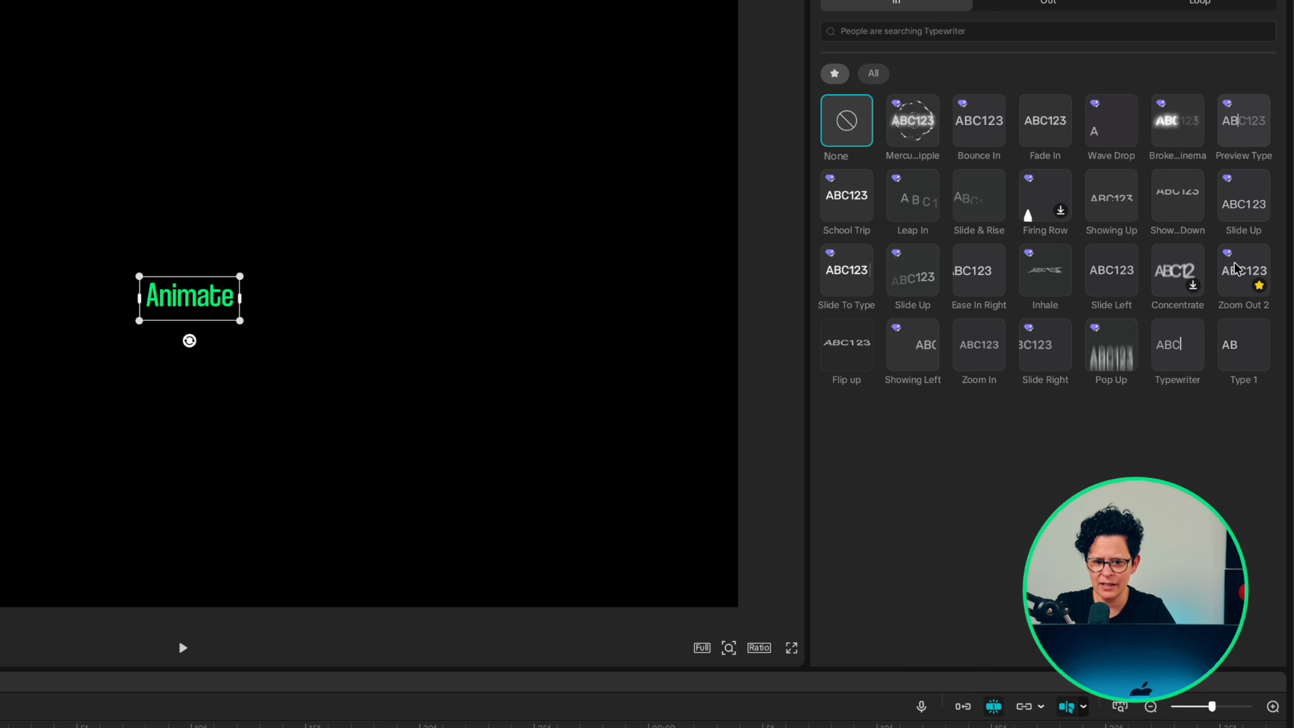
{"action": "left_click", "coordinate": [1237, 269]}
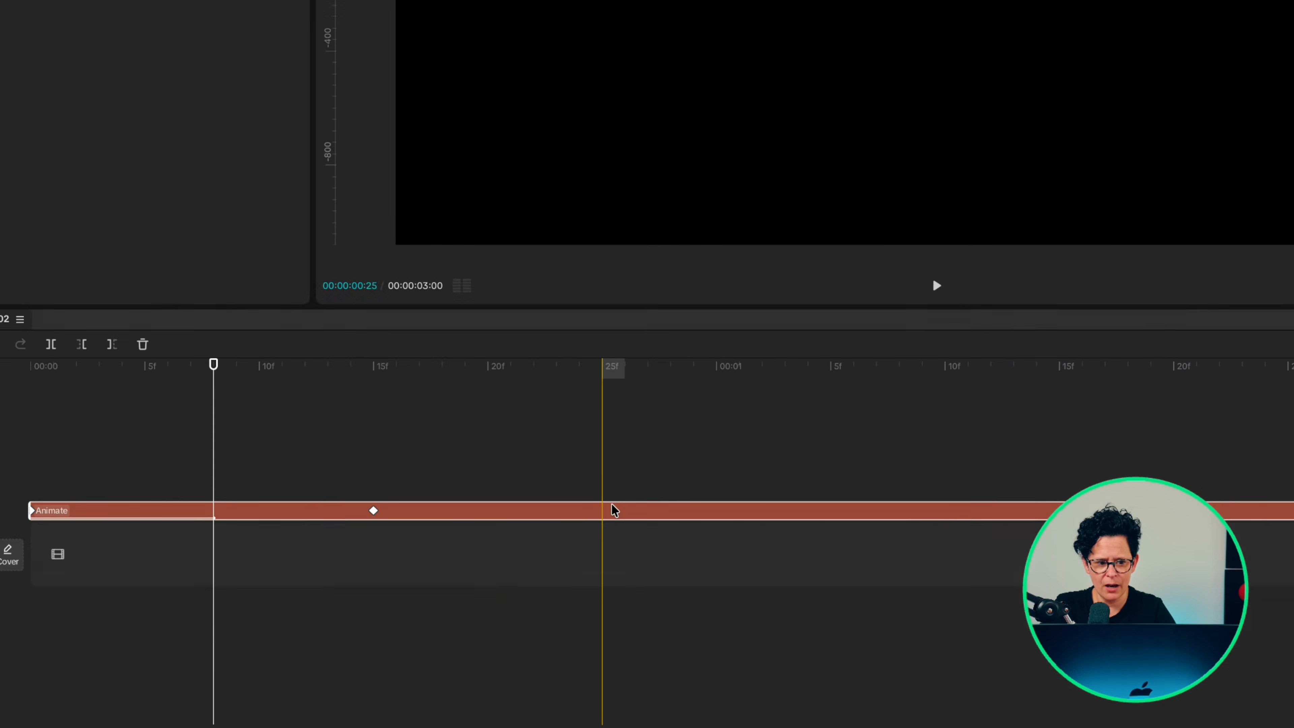
Convert the "Animate" text into a compound clip and duplicate it twice onto the tracks above
{"action": "right_click", "coordinate": [612, 511]}
{"action": "left_click", "coordinate": [697, 594]}
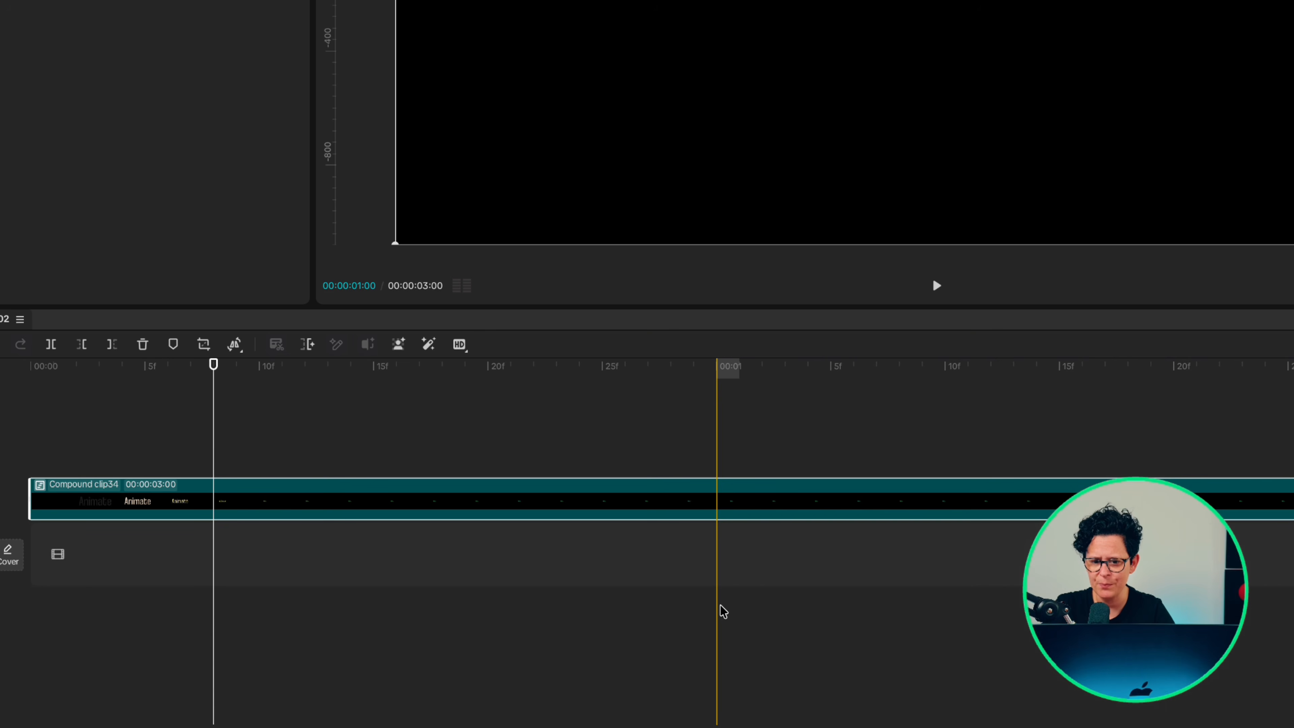
{"action": "left_click_drag", "start_coordinate": [399, 490], "coordinate": [402, 428], "text": "alt"}
Stagger the duplicated compound clips, starting the middle one at frame 3 and the top one at frame 6
{"action": "left_click", "coordinate": [121, 391]}
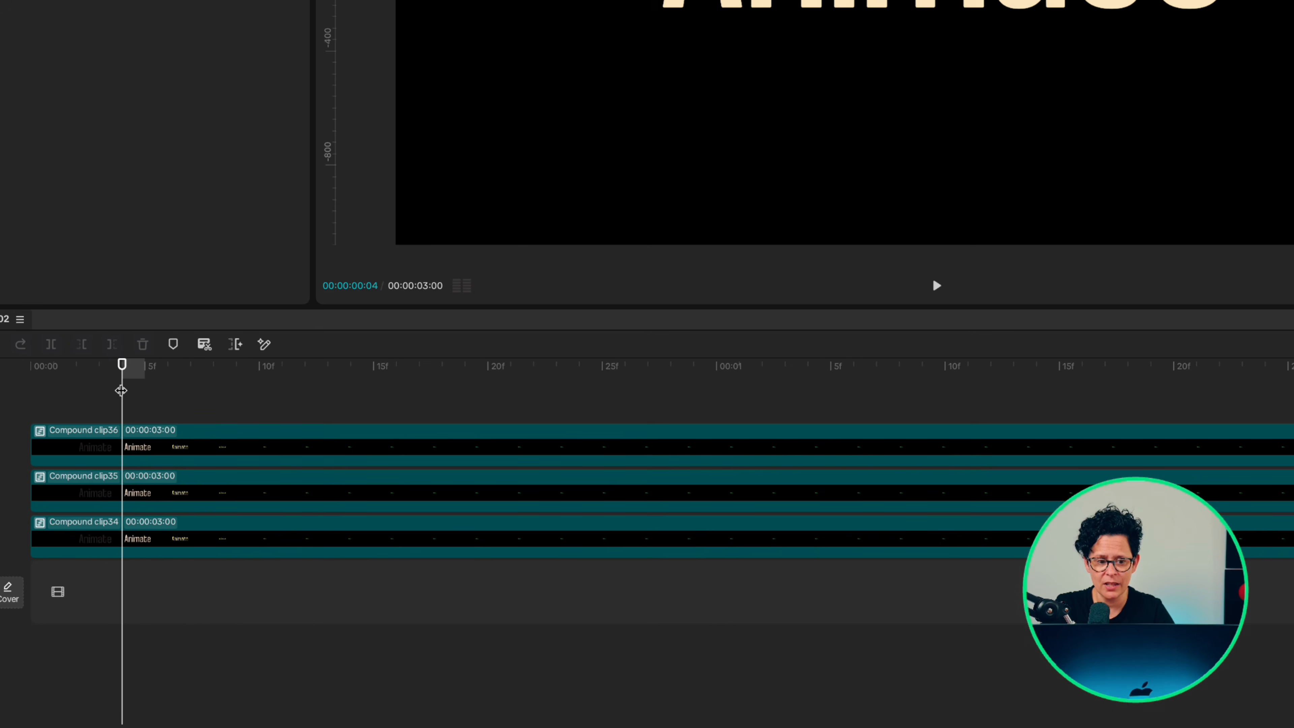
{"action": "left_click_drag", "start_coordinate": [121, 390], "coordinate": [31, 391]}
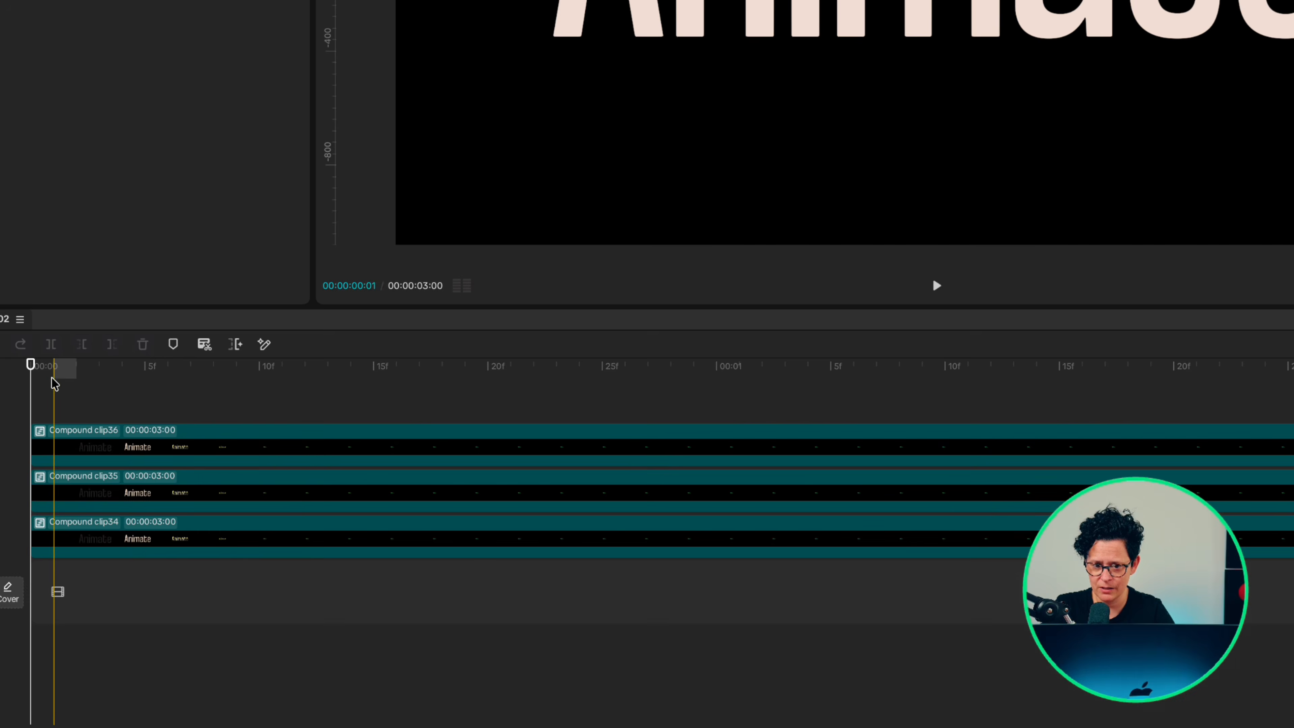
{"action": "key", "text": "Right"}
{"action": "key", "text": "Right"}
{"action": "key", "text": "Right"}
{"action": "left_click_drag", "start_coordinate": [73, 491], "coordinate": [141, 491]}
{"action": "key", "text": "Right"}
{"action": "key", "text": "Right"}
{"action": "key", "text": "Right"}
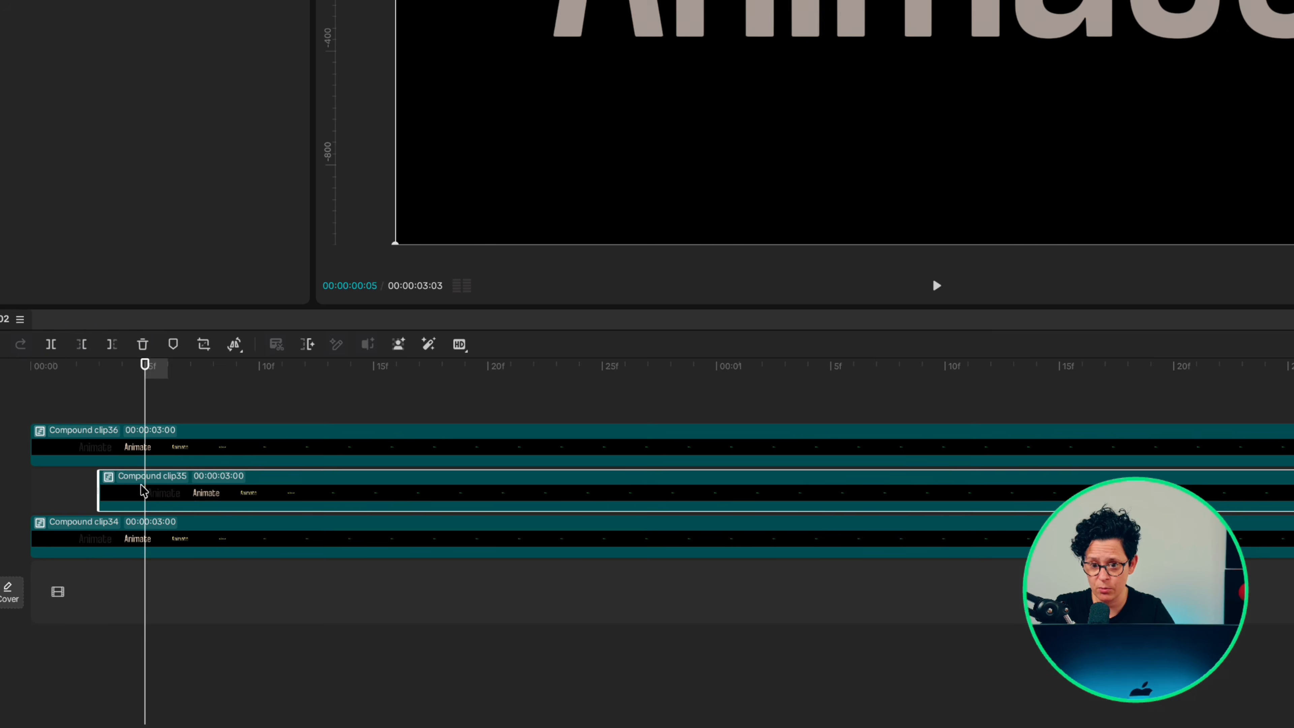
{"action": "left_click_drag", "start_coordinate": [93, 446], "coordinate": [229, 445]}
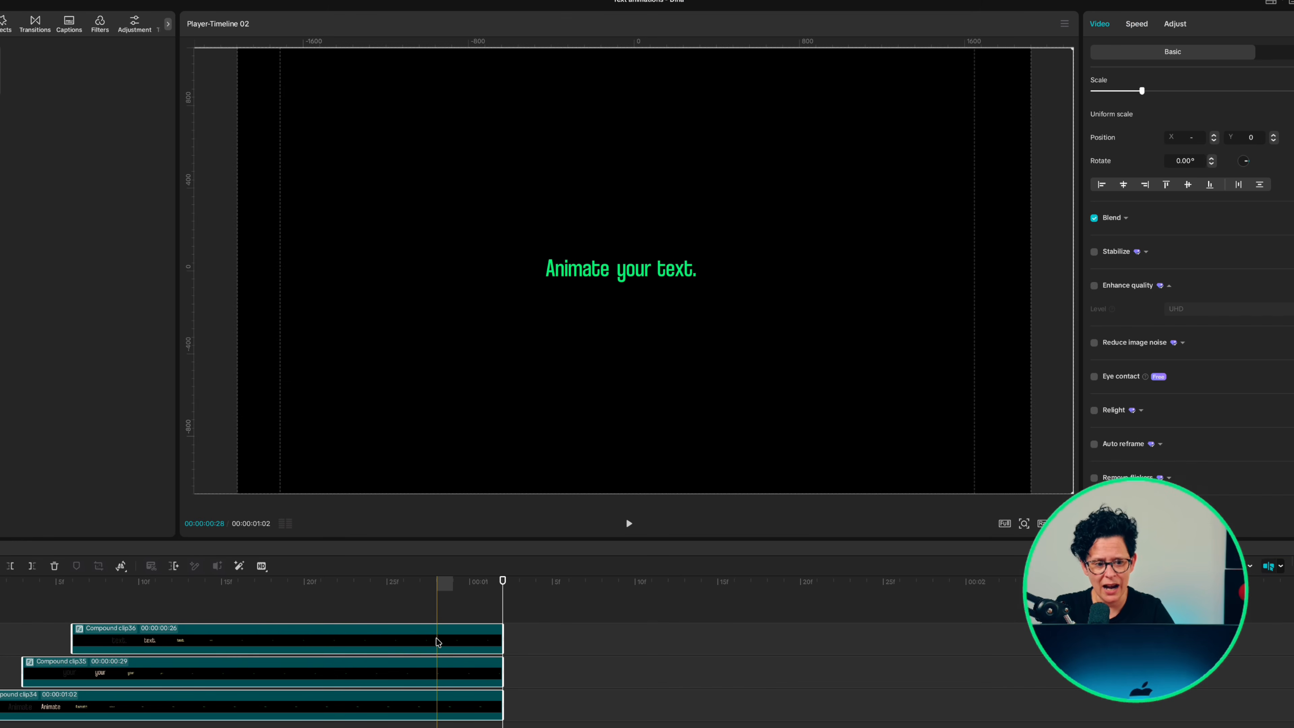
Combine the three staggered word clips into one compound clip and enable motion blur on it with blur 40
{"action": "right_click", "coordinate": [441, 647]}
{"action": "left_click", "coordinate": [508, 648]}
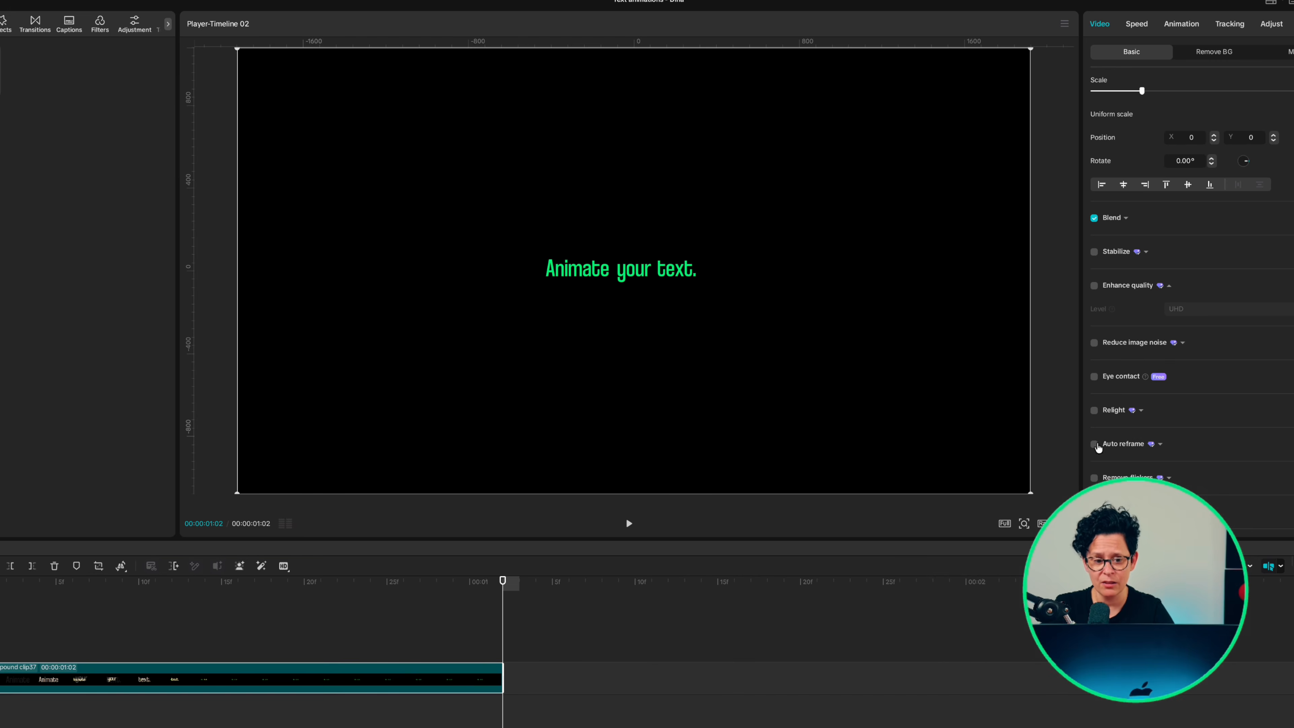
{"action": "scroll", "coordinate": [1118, 421], "scroll_direction": "down", "scroll_amount": 5}
{"action": "left_click", "coordinate": [1093, 402]}
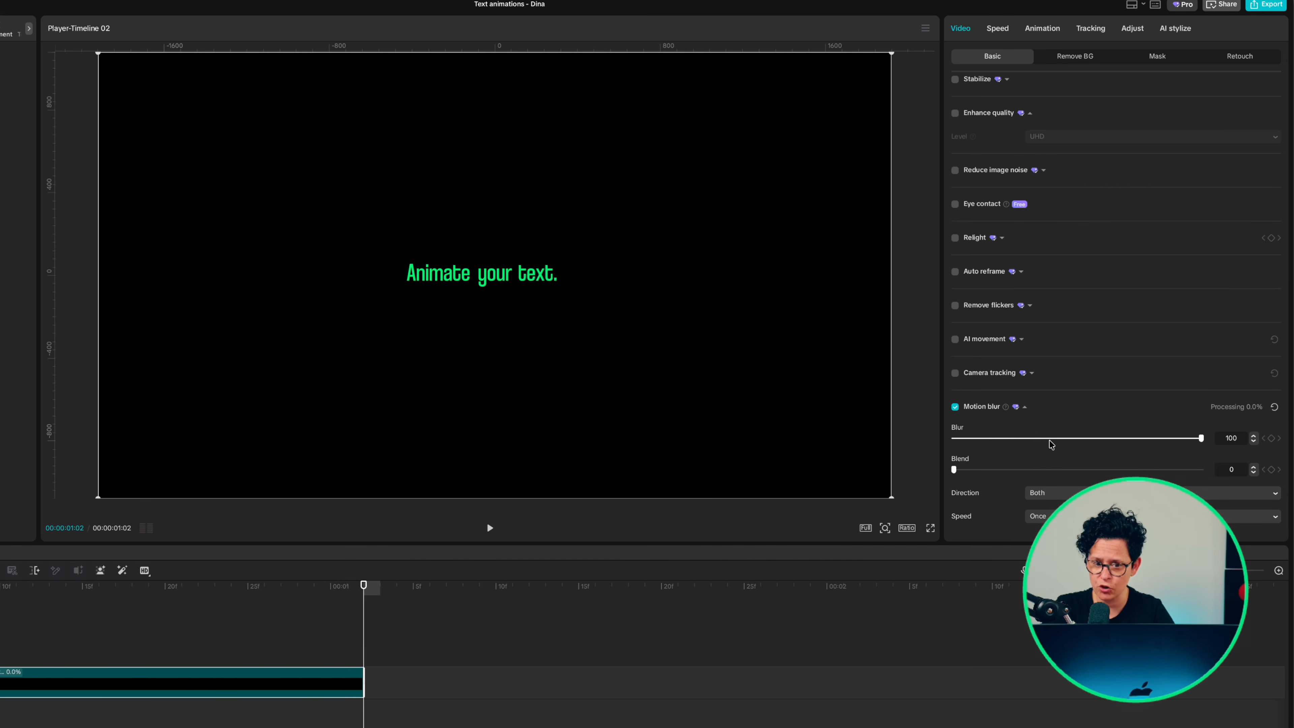
{"action": "left_click_drag", "start_coordinate": [1040, 441], "coordinate": [1053, 440]}
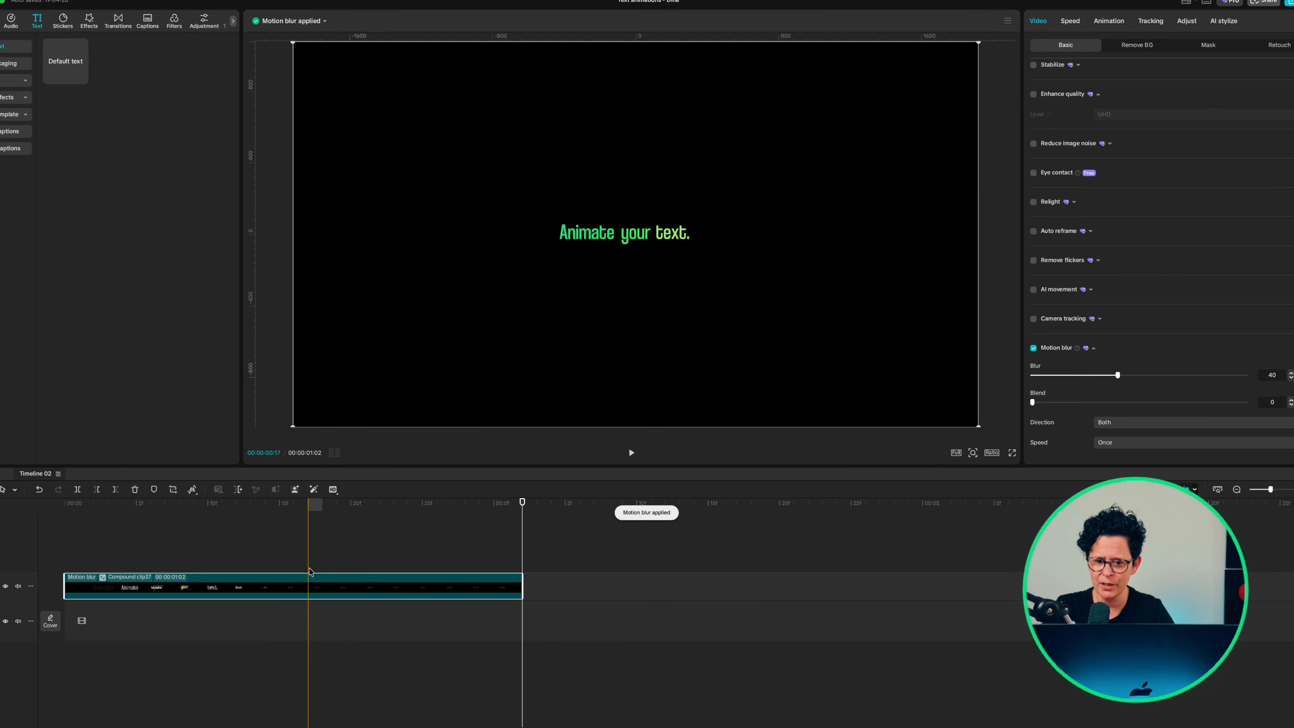
Add the Glow 2 effect to the compound clip with glow 23 and size 20
{"action": "left_click", "coordinate": [89, 21]}
{"action": "scroll", "coordinate": [119, 245], "scroll_direction": "down", "scroll_amount": 2}
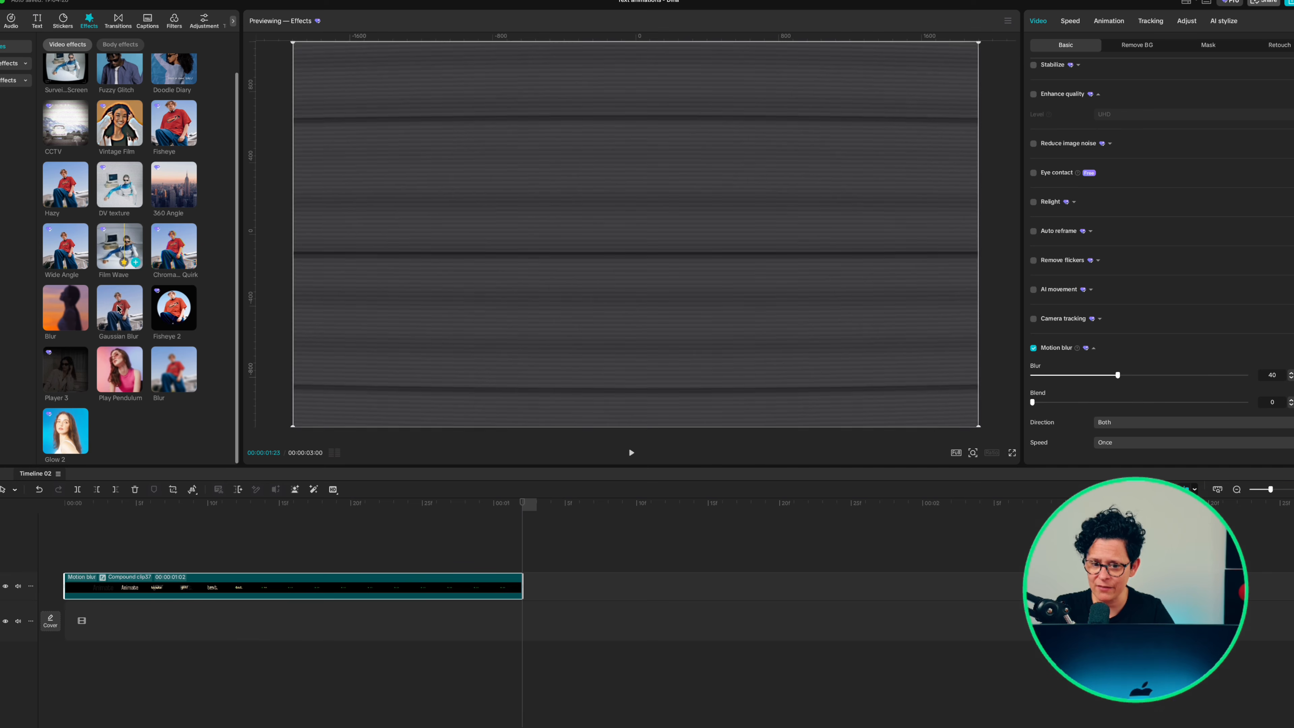
{"action": "left_click_drag", "start_coordinate": [65, 430], "coordinate": [234, 589]}
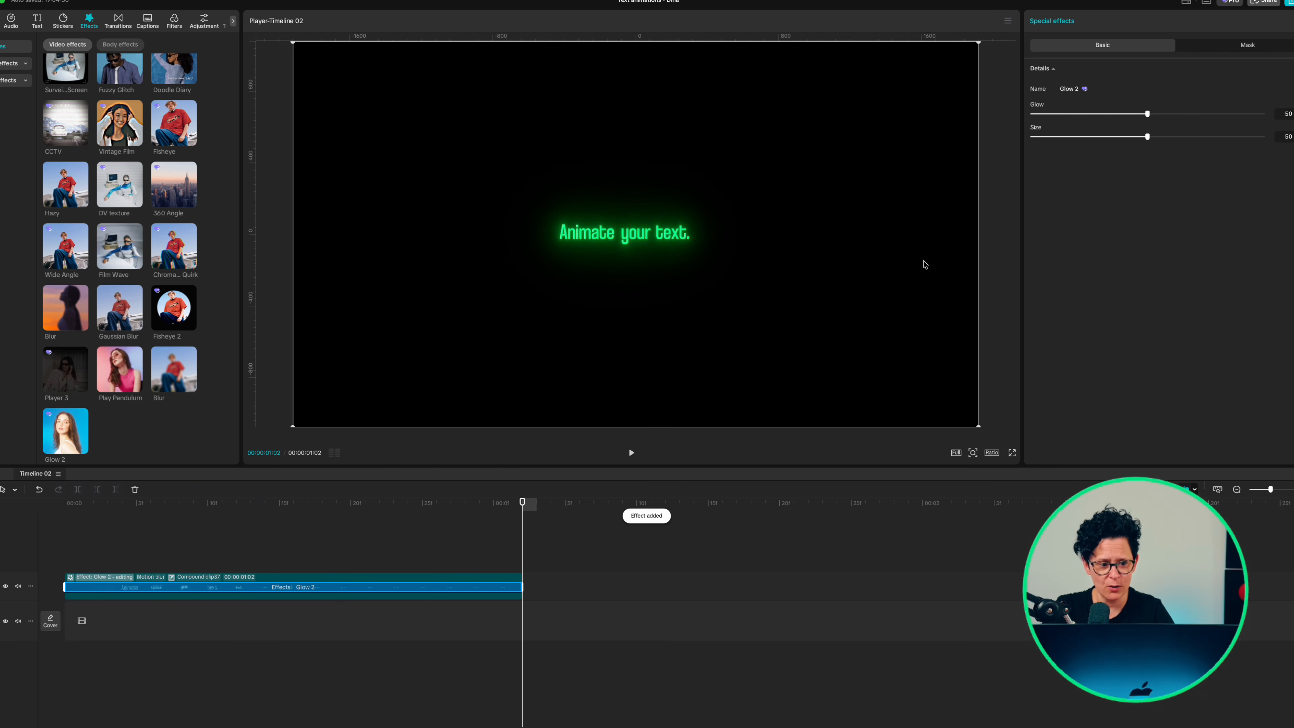
{"action": "left_click", "coordinate": [1089, 114]}
{"action": "left_click_drag", "start_coordinate": [1059, 137], "coordinate": [1074, 137]}
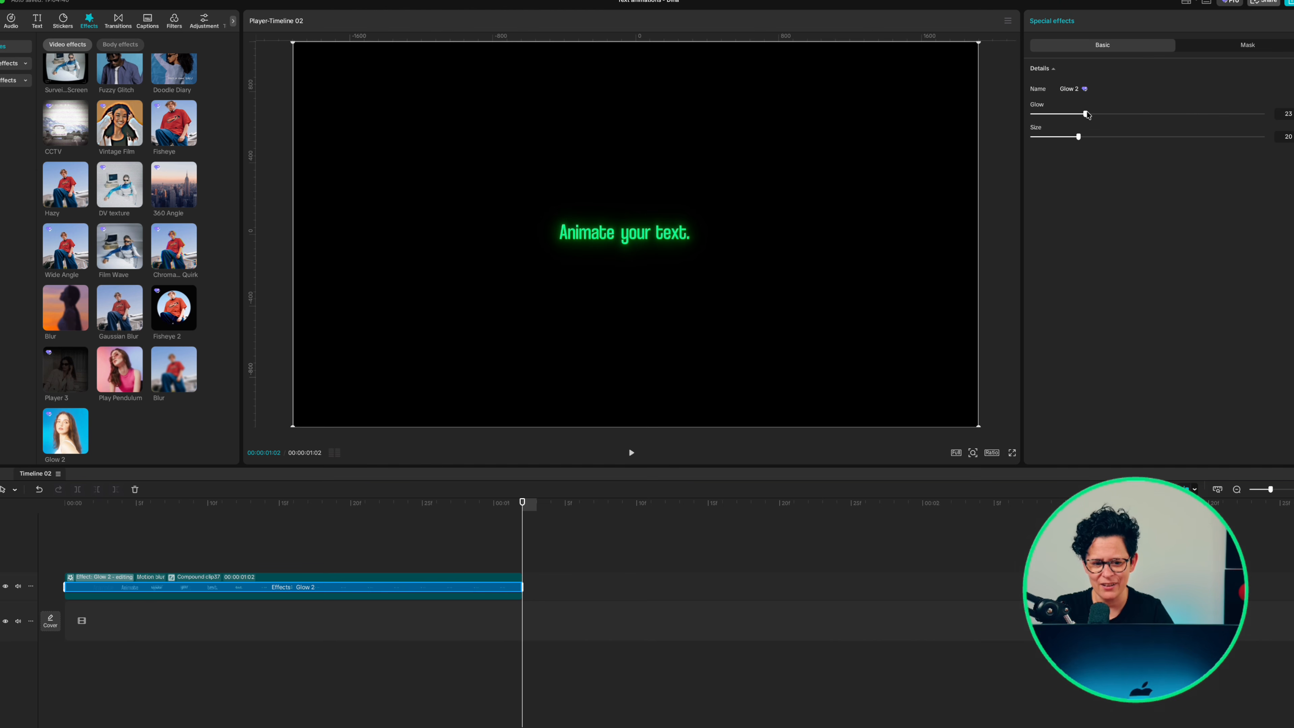